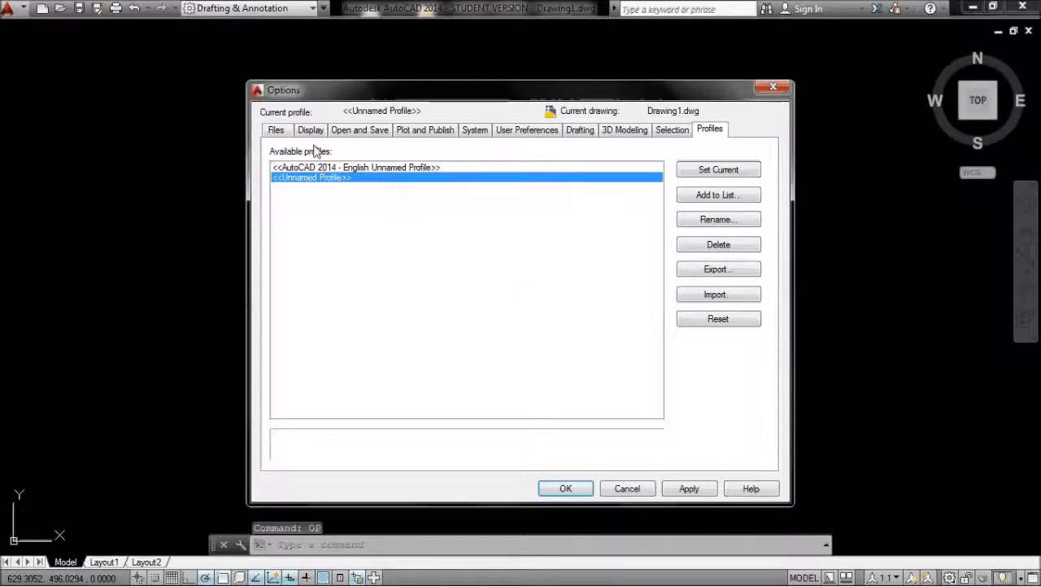
# Enable shortcut menus in the drawing area and set right-click to Repeat Last Command in Edit Mode and ENTER in Command Mode
pyautogui.click(310, 130)
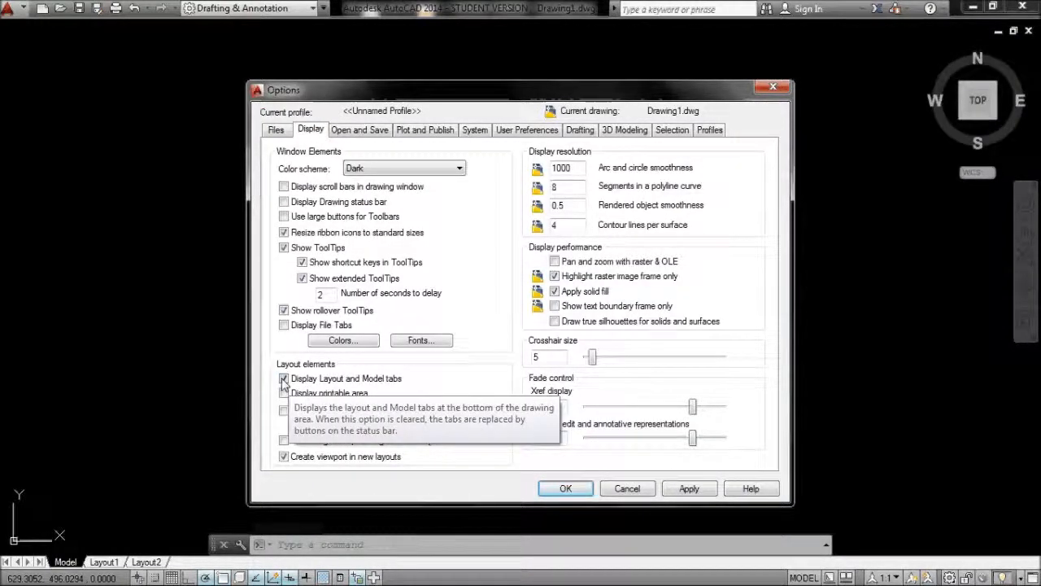
pyautogui.click(525, 131)
pyautogui.click(283, 186)
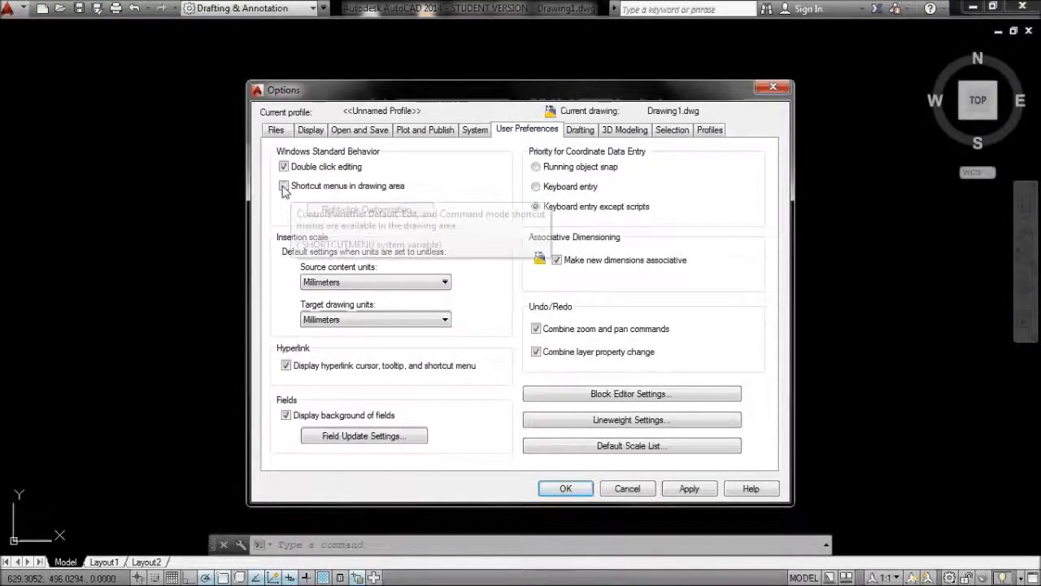
pyautogui.click(341, 210)
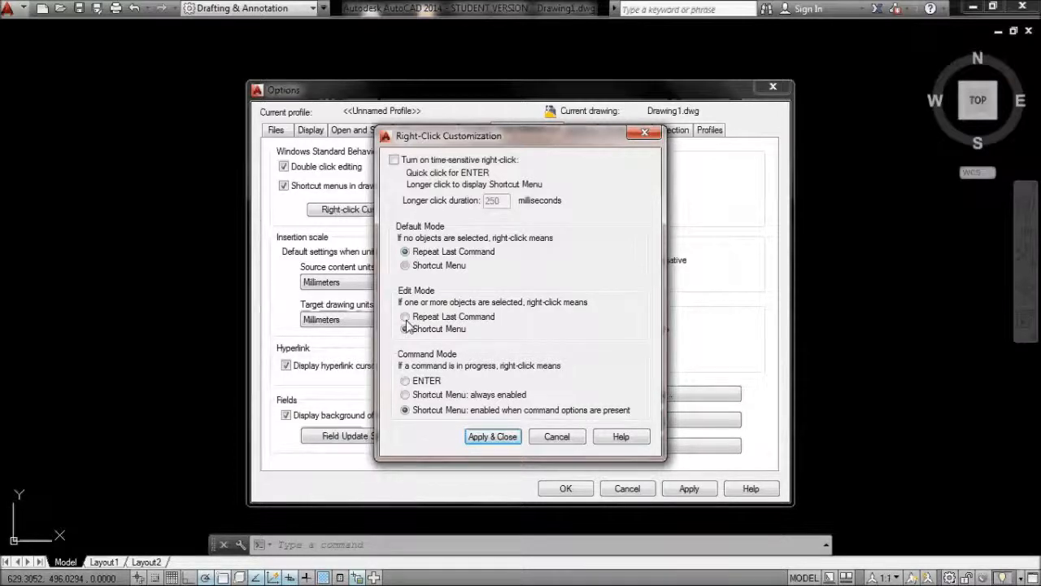
pyautogui.click(405, 380)
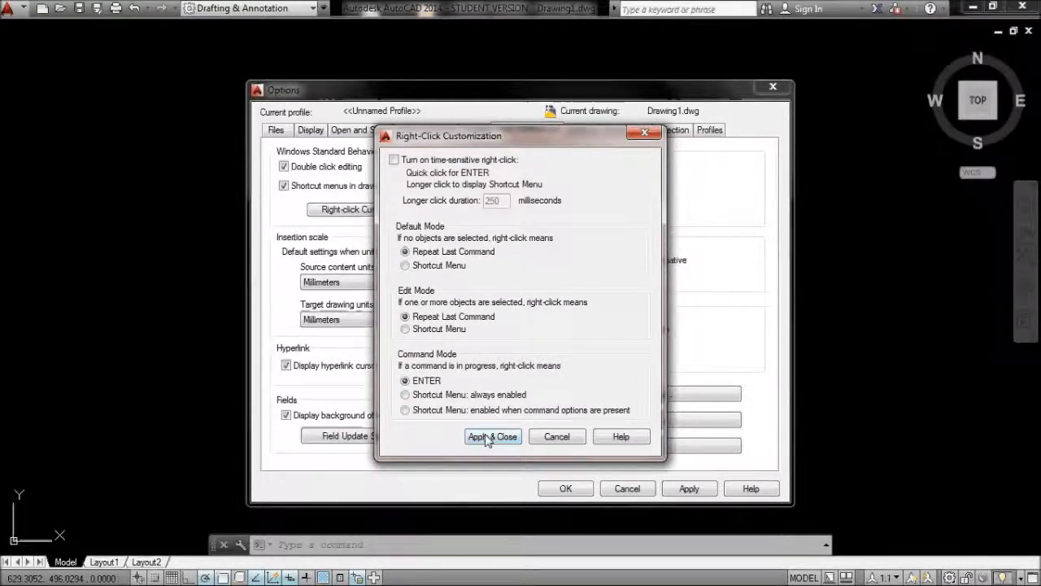
pyautogui.click(492, 436)
pyautogui.click(707, 131)
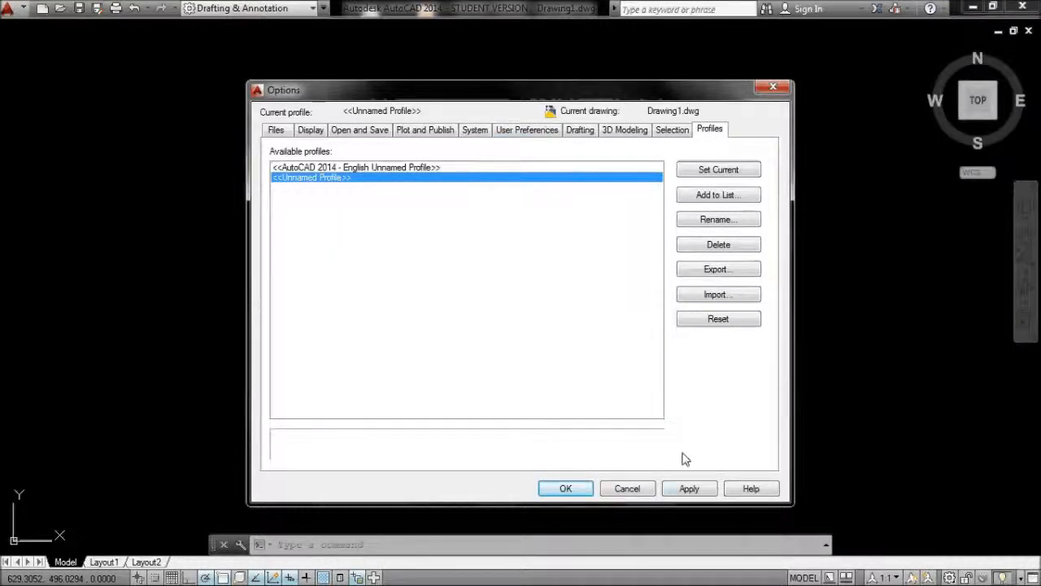
pyautogui.click(689, 488)
pyautogui.click(565, 488)
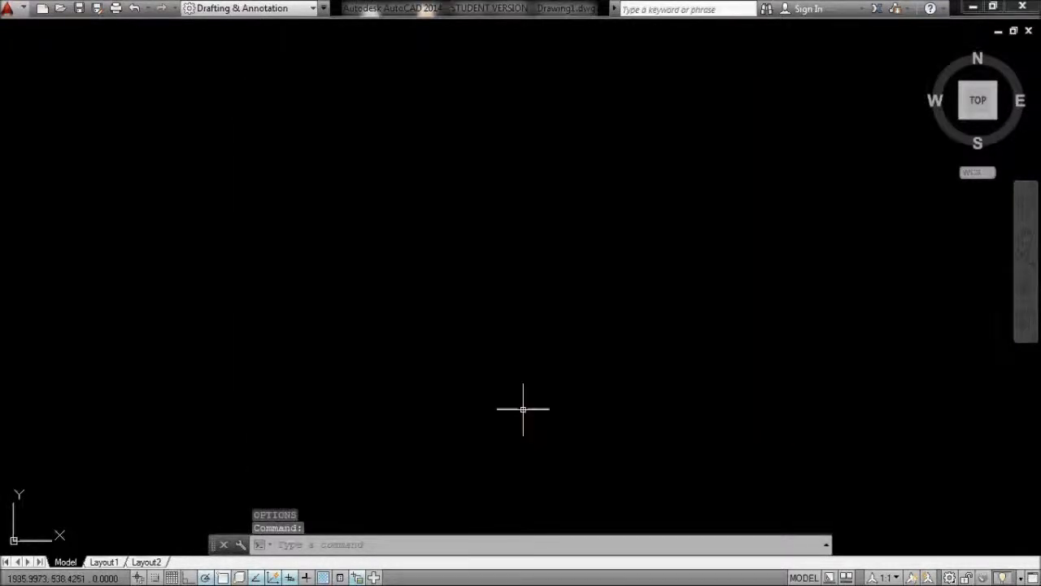
# Draw a circle with a radius of 1000 in model space
pyautogui.write('e')
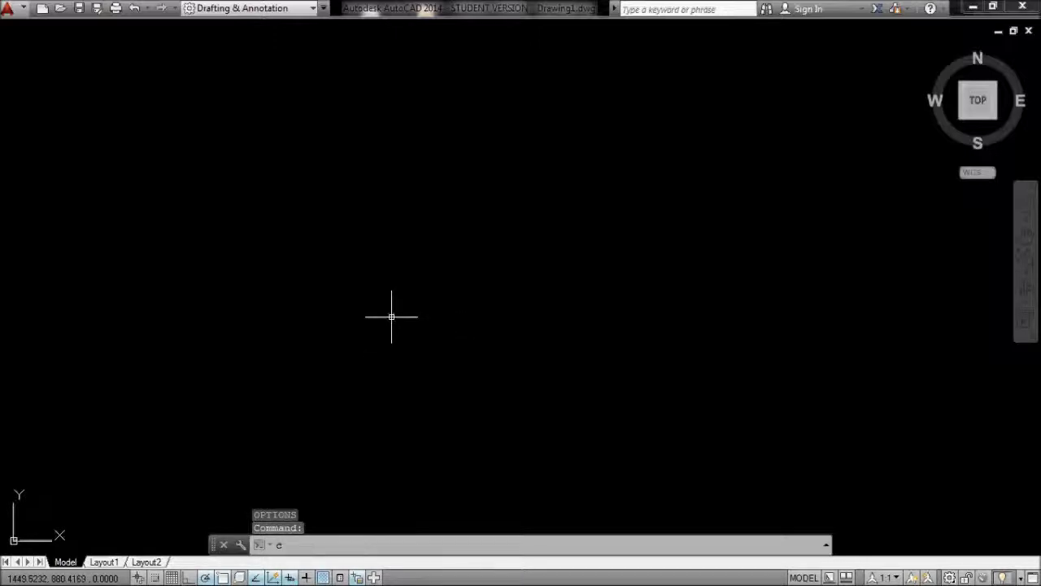
pyautogui.press('Return')
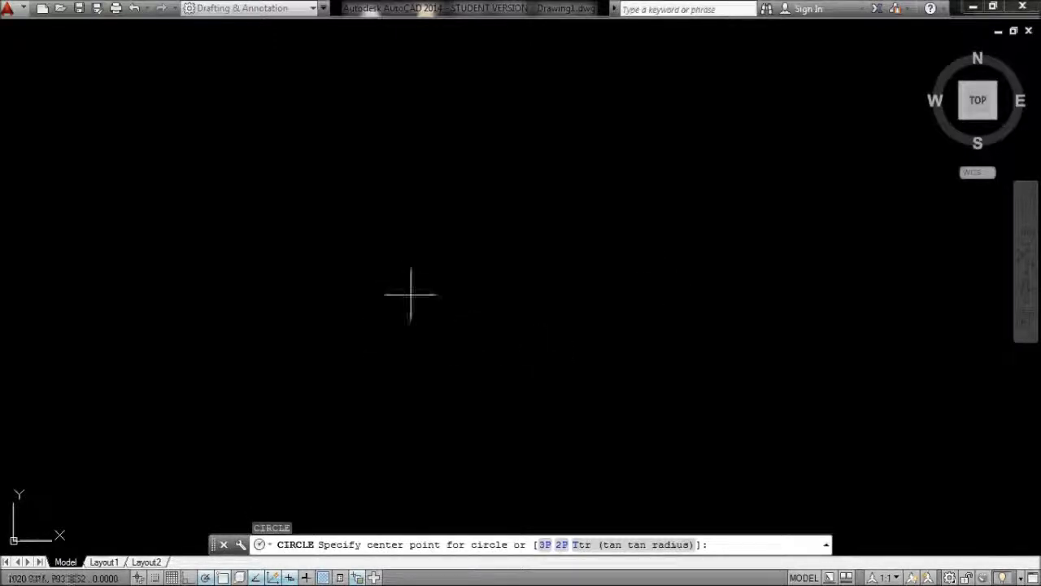
pyautogui.click(426, 267)
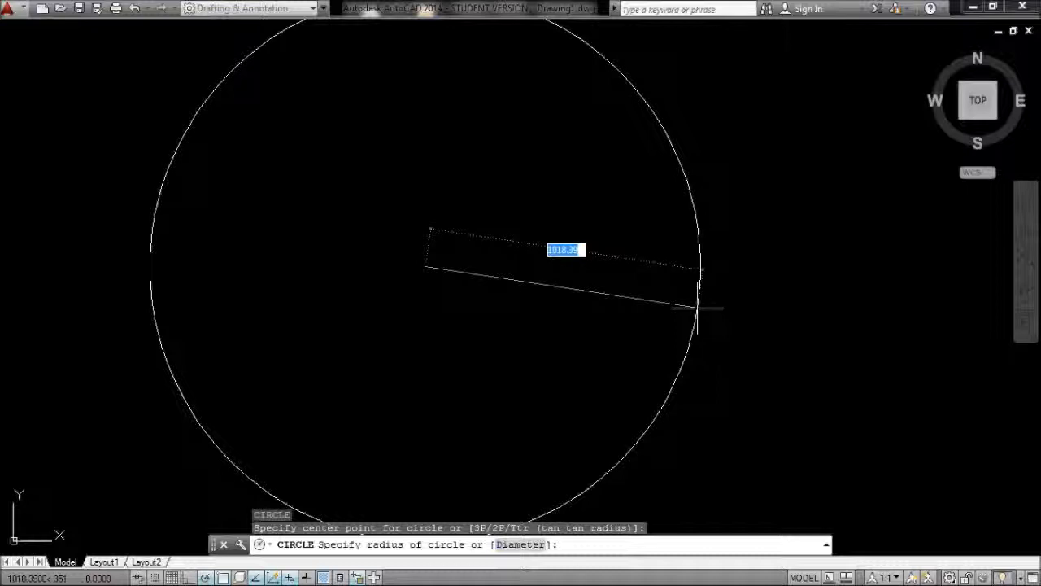
pyautogui.press('Return')
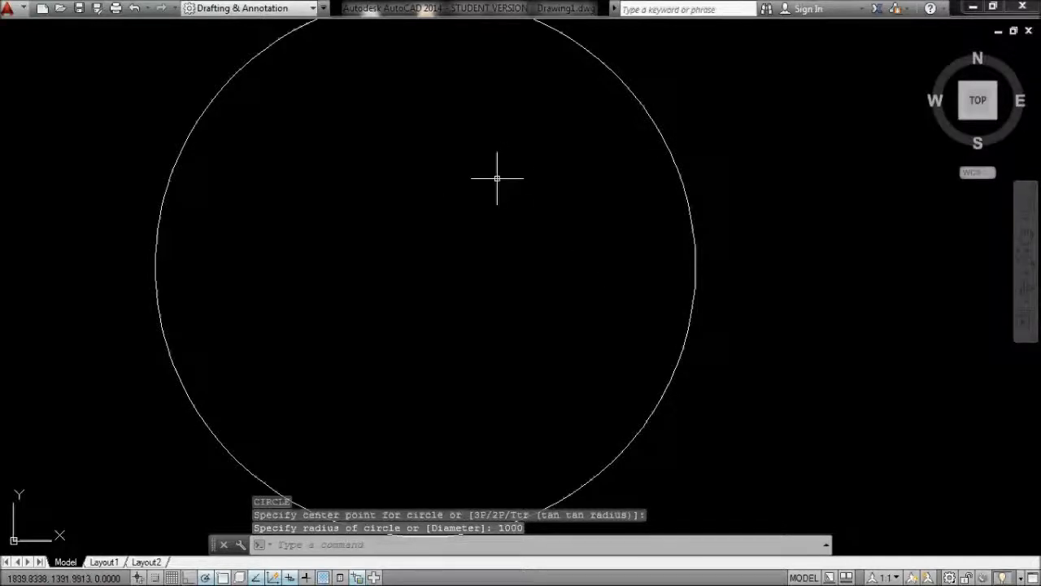
# Examine the circle's outline at different zoom levels and from different parts of the drawing
pyautogui.scroll(-6, 492, 210)
pyautogui.scroll(7, 492, 209)
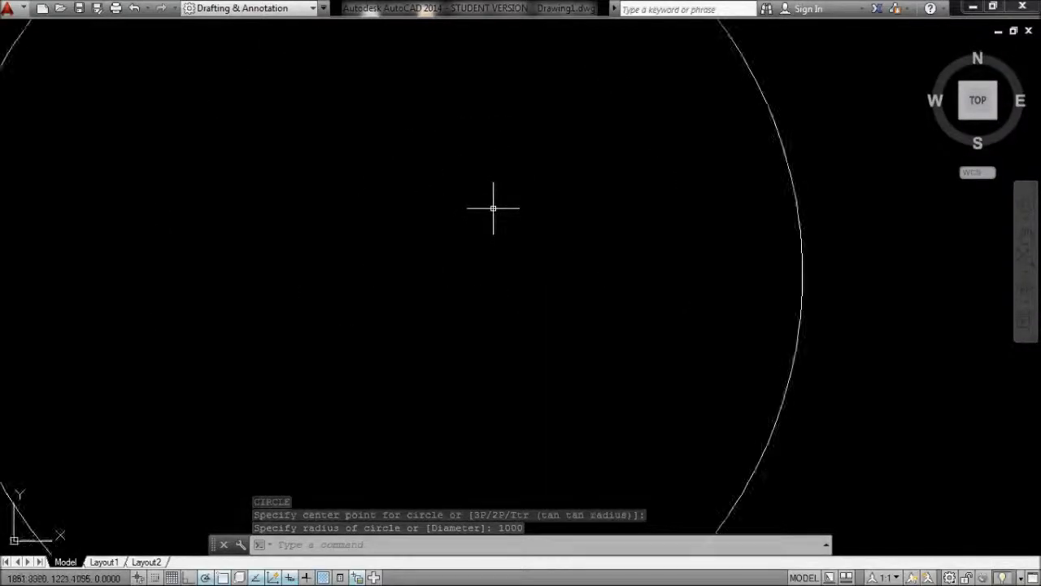
pyautogui.scroll(-3, 492, 208)
pyautogui.moveTo(541, 195)
pyautogui.mouseDown(button='middle')
pyautogui.moveTo(396, 284)
pyautogui.moveTo(650, 208)
pyautogui.mouseUp(button='middle')
pyautogui.scroll(-6, 708, 200)
pyautogui.moveTo(815, 121); pyautogui.dragTo(658, 188, button='middle')
pyautogui.scroll(4, 513, 263)
pyautogui.moveTo(512, 263); pyautogui.dragTo(625, 200, button='middle')
pyautogui.scroll(4, 539, 145)
pyautogui.scroll(2, 541, 146)
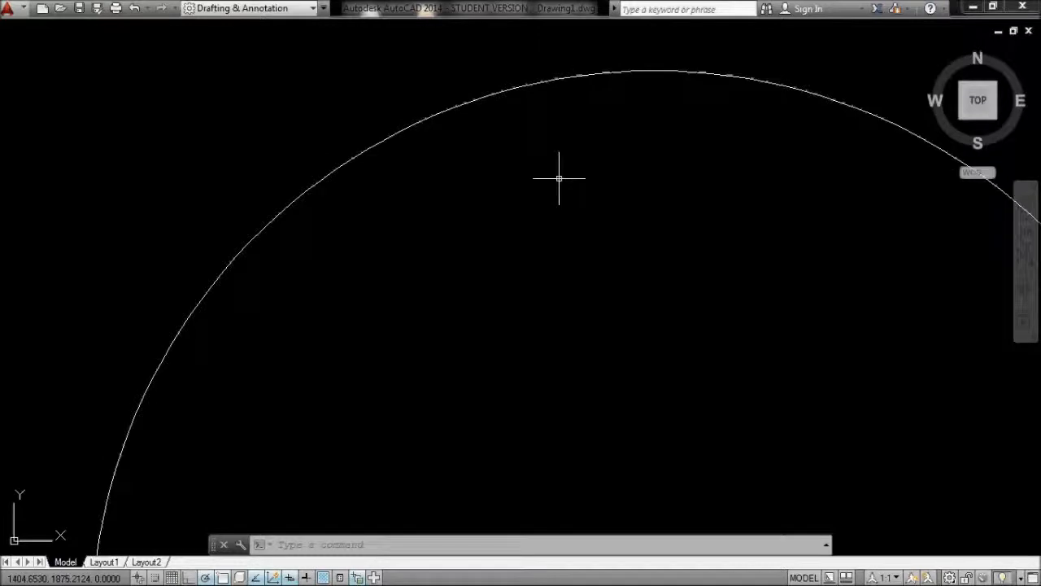
pyautogui.write('ze')
pyautogui.press('Return')
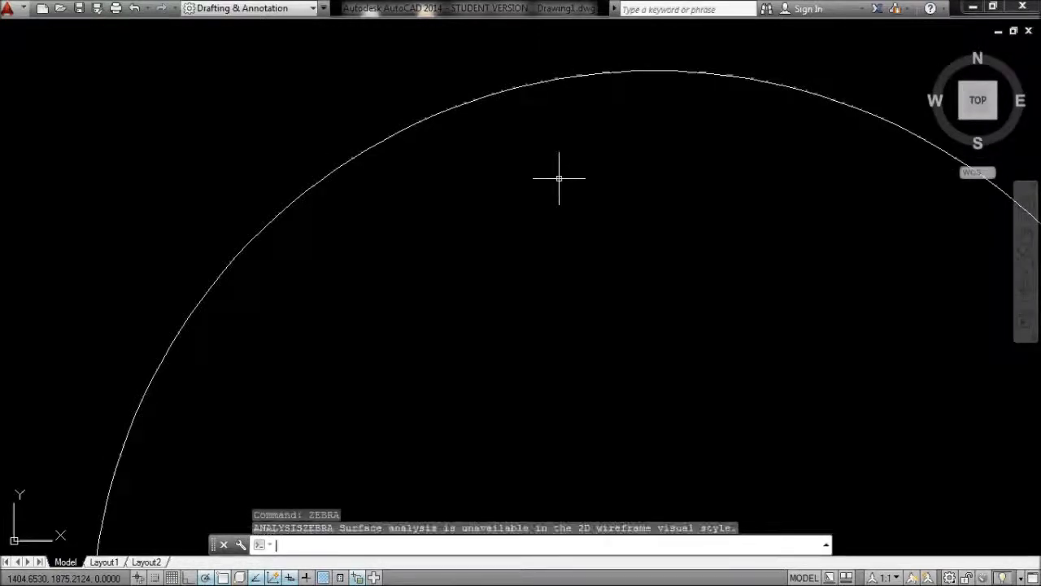
pyautogui.press('Escape')
pyautogui.press('Escape')
# Zoom to the drawing extents so the whole circle fits in view
pyautogui.write('z')
pyautogui.press('Return')
pyautogui.write('e')
pyautogui.press('Return')
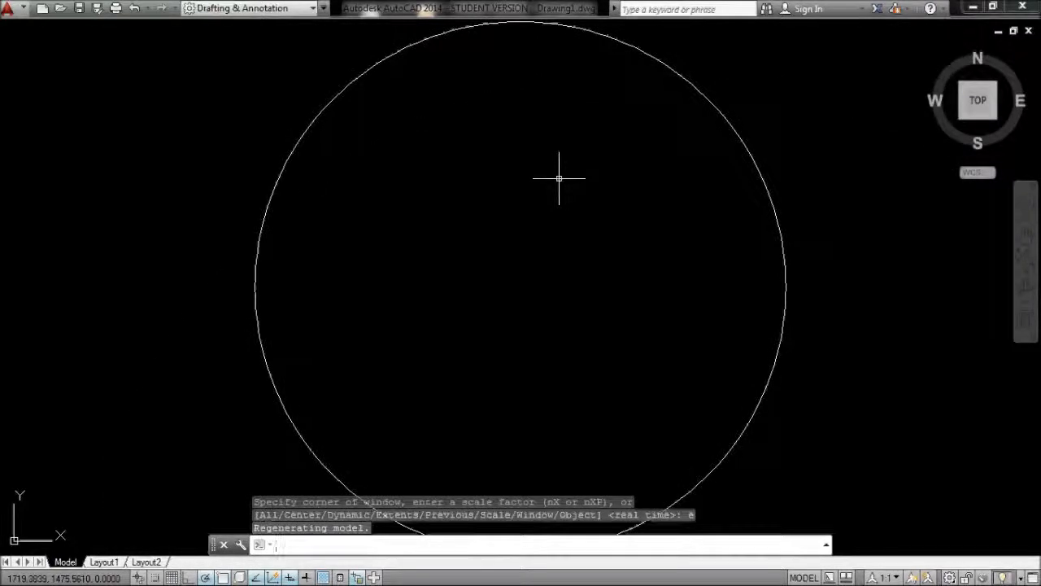
pyautogui.scroll(-2, 561, 167)
pyautogui.moveTo(569, 158)
pyautogui.mouseDown(button='middle')
pyautogui.moveTo(539, 151)
pyautogui.moveTo(540, 180)
pyautogui.mouseUp(button='middle')
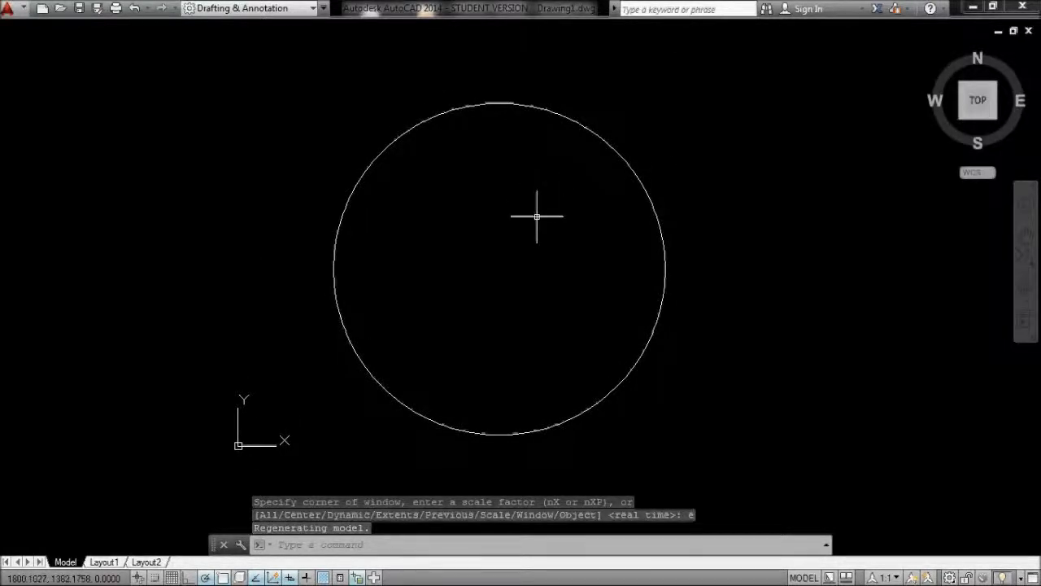
pyautogui.moveTo(838, 581)
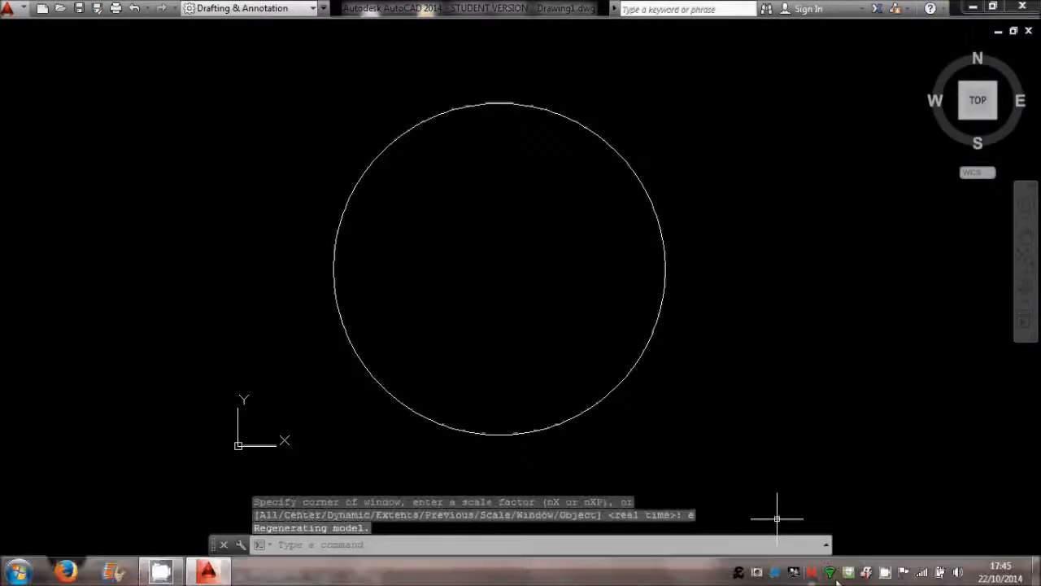
pyautogui.rightClick(884, 571)
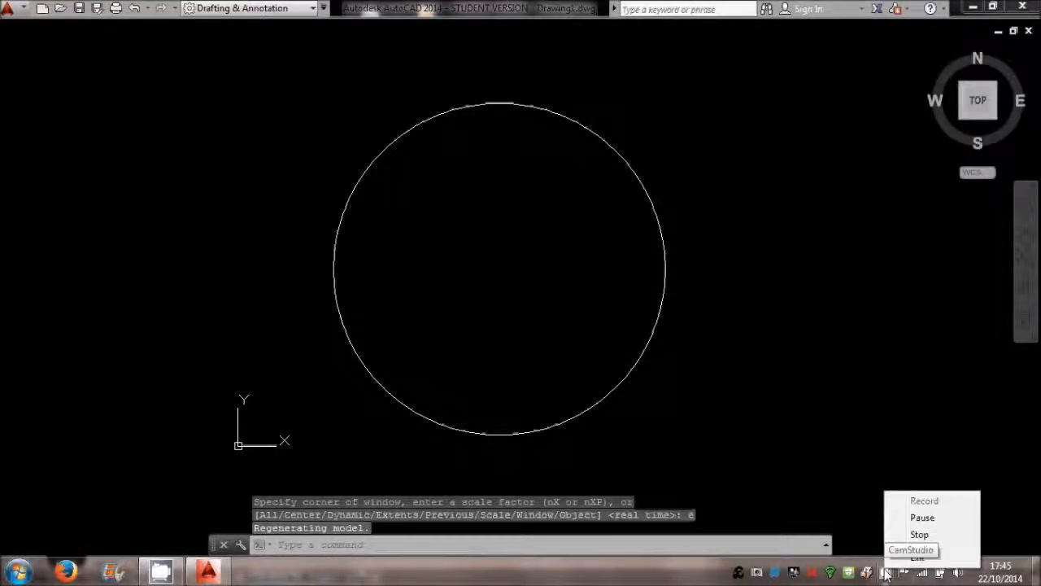
pyautogui.click(827, 321)
pyautogui.press('Escape')
pyautogui.moveTo(509, 206)
pyautogui.mouseDown(button='middle')
pyautogui.moveTo(436, 235)
pyautogui.moveTo(465, 230)
pyautogui.mouseUp(button='middle')
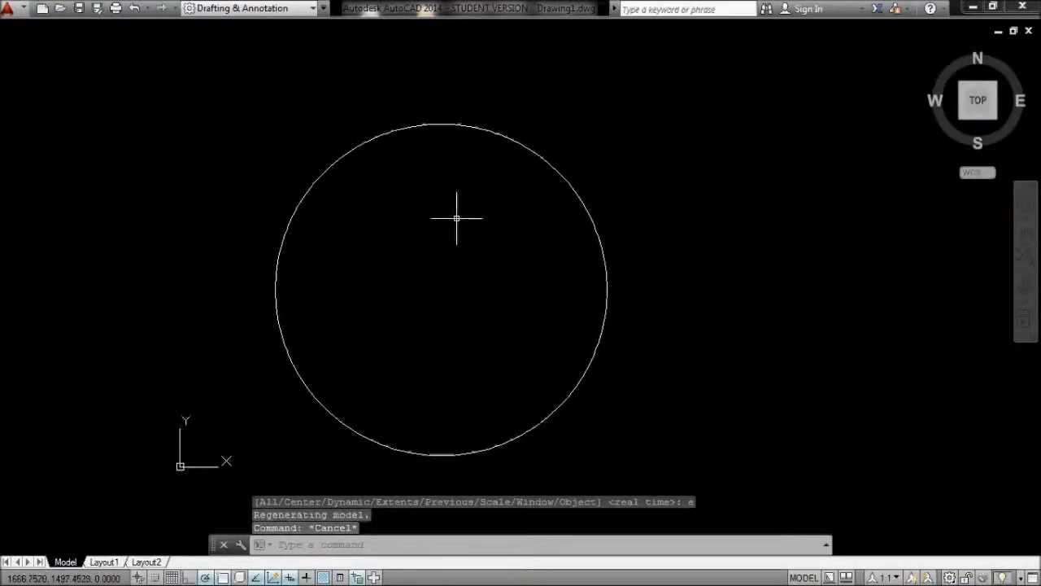
# Switch to Layout1 and erase its existing viewport
pyautogui.click(103, 562)
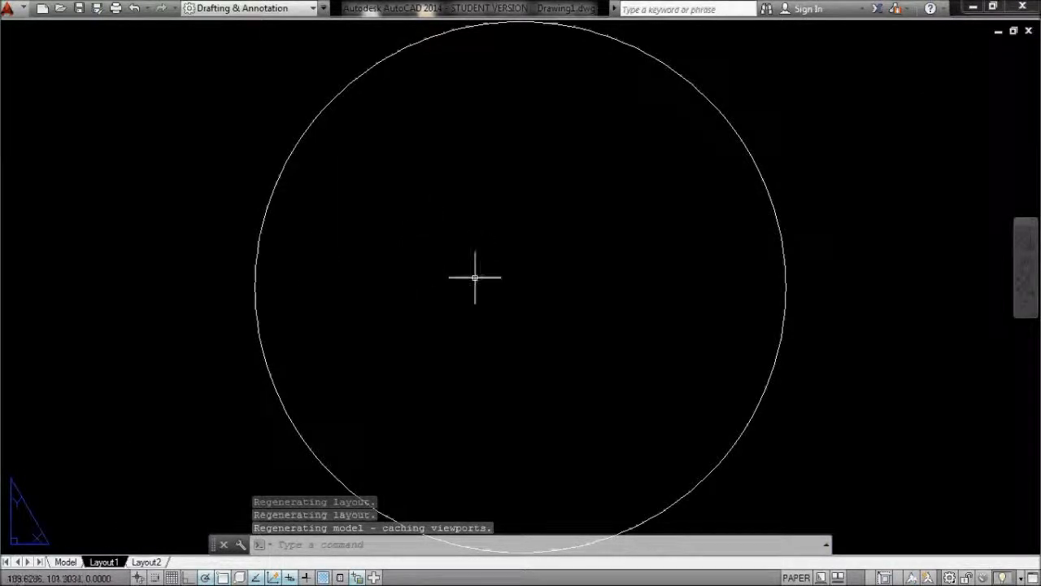
pyautogui.scroll(-3, 475, 275)
pyautogui.click(557, 176)
pyautogui.press('Delete')
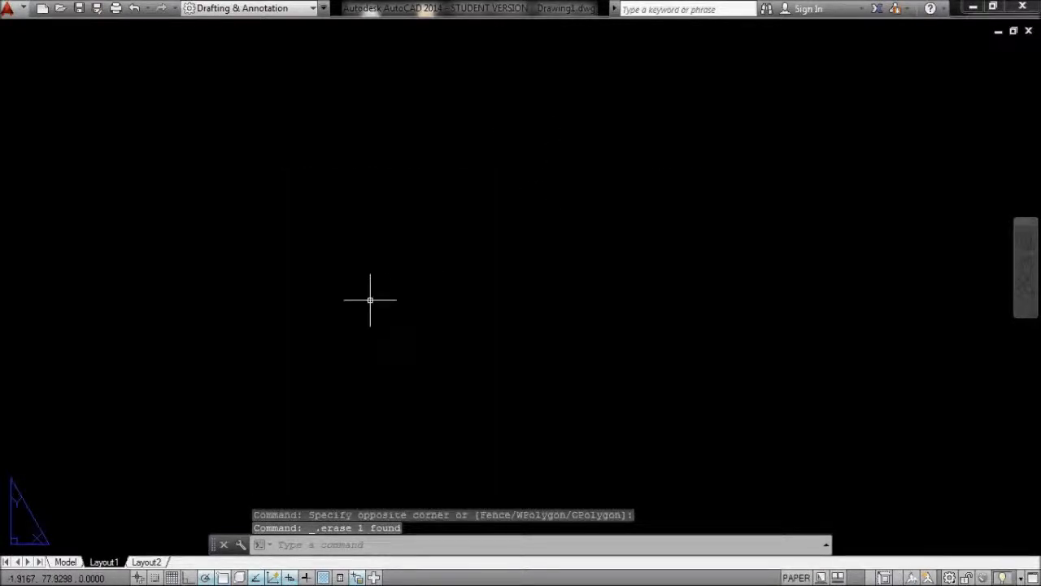
# Draw a 297 by 210 rectangle on Layout1 using relative coordinates for the opposite corner
pyautogui.write('z')
pyautogui.press('Return')
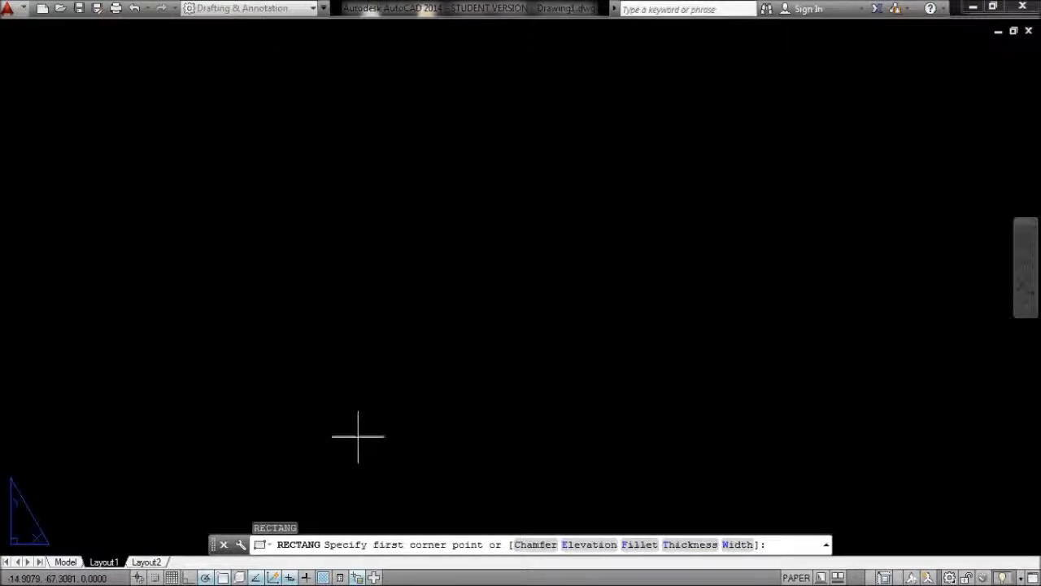
pyautogui.click(298, 438)
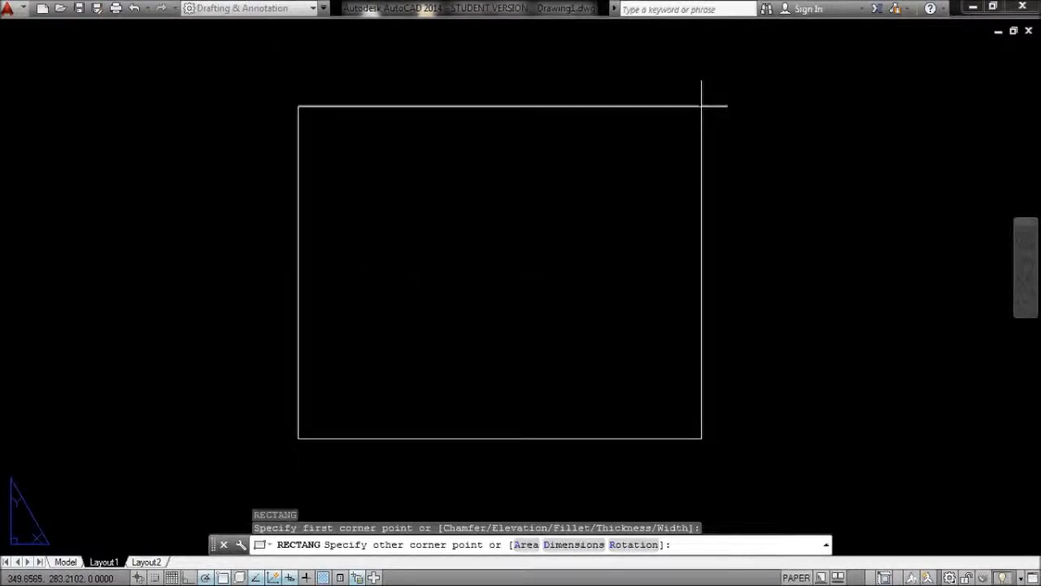
pyautogui.press('F8')
pyautogui.write('@297,')
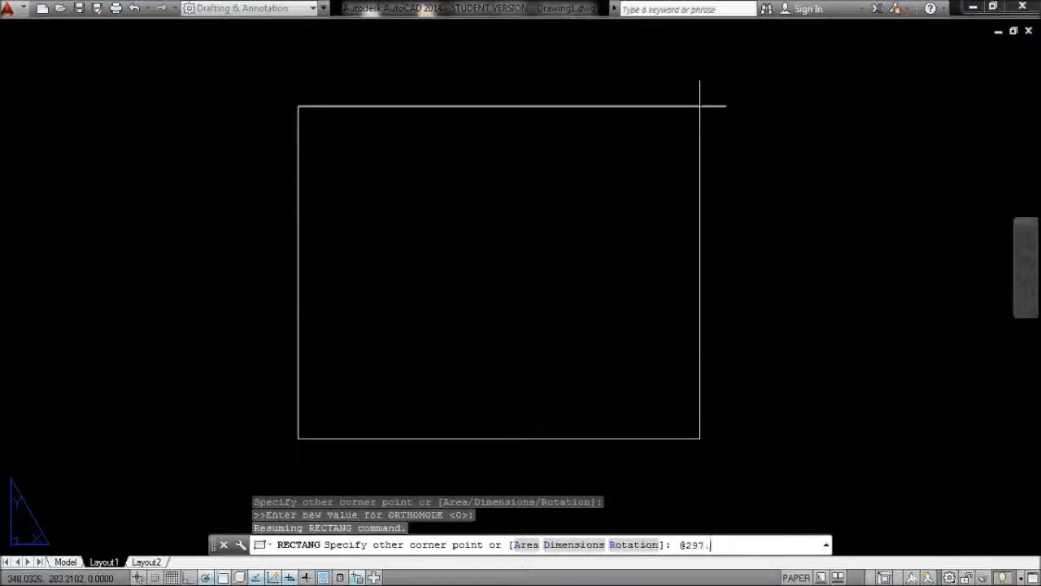
pyautogui.write('210')
pyautogui.press('Return')
pyautogui.scroll(2, 465, 292)
pyautogui.moveTo(465, 293); pyautogui.dragTo(507, 181, button='middle')
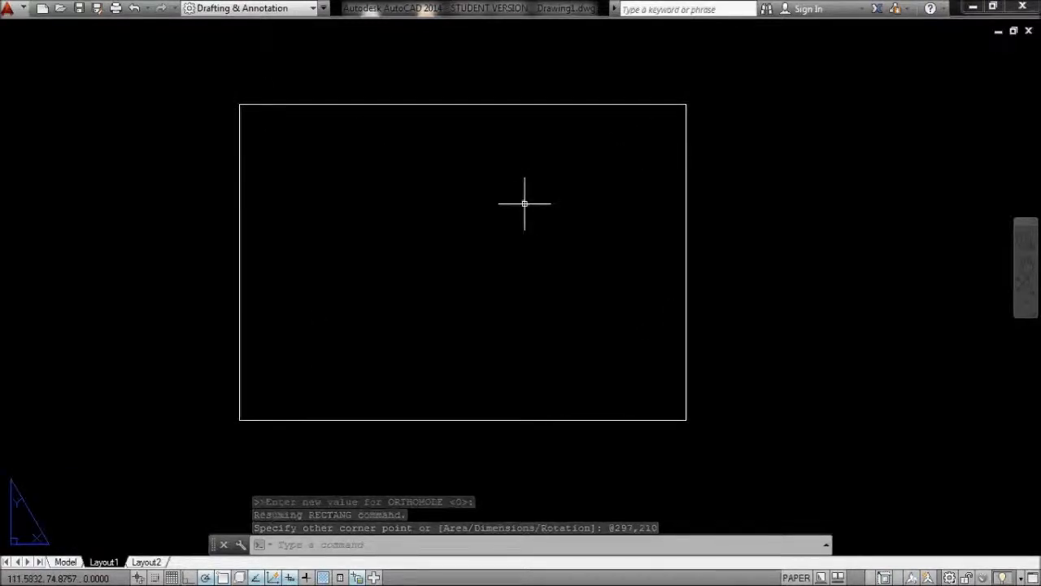
# Offset the sheet rectangle inward by 10 and erase the original outer rectangle
pyautogui.write('o')
pyautogui.press('Return')
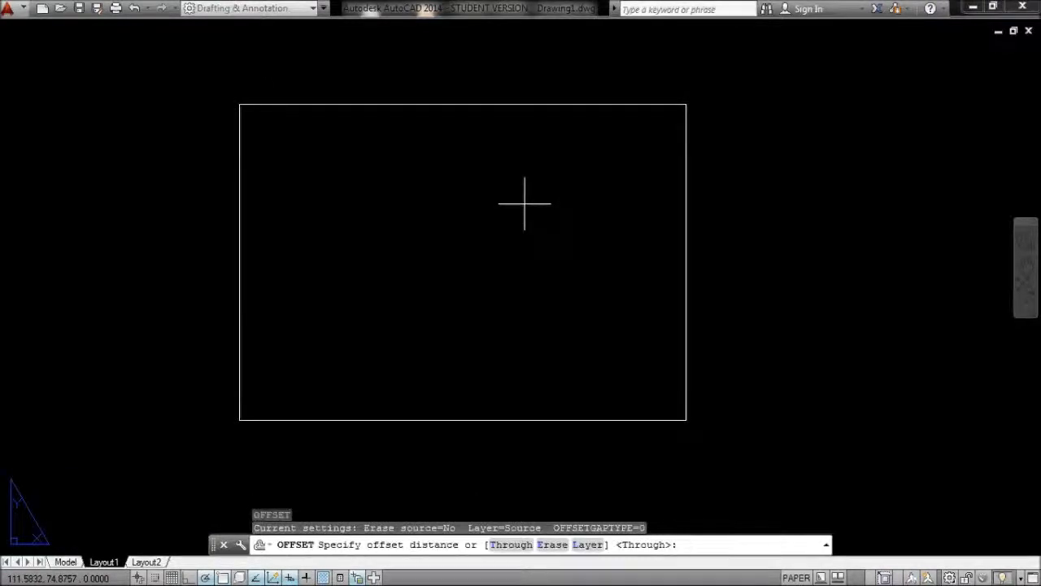
pyautogui.press('Return')
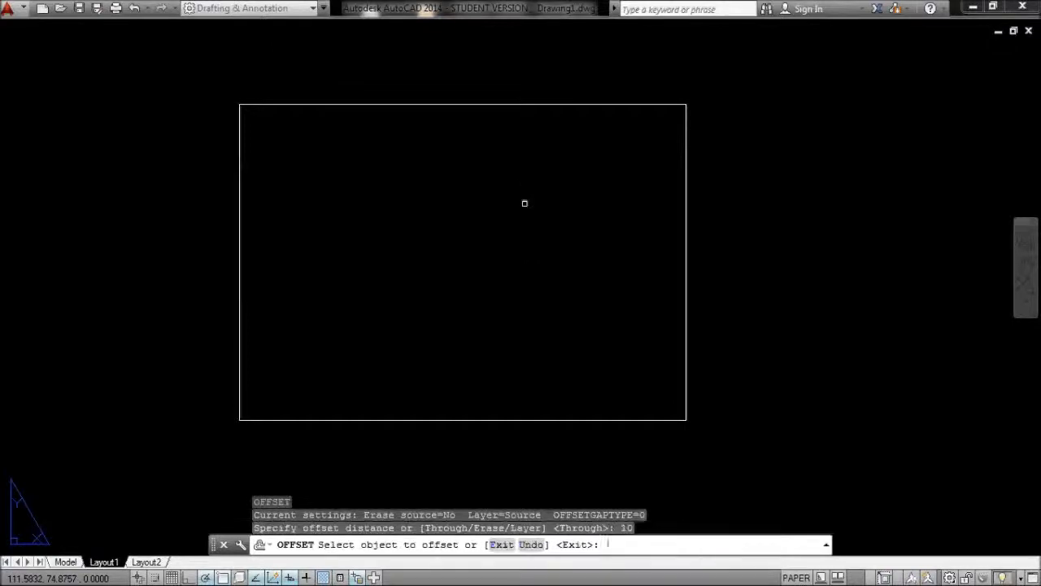
pyautogui.click(461, 420)
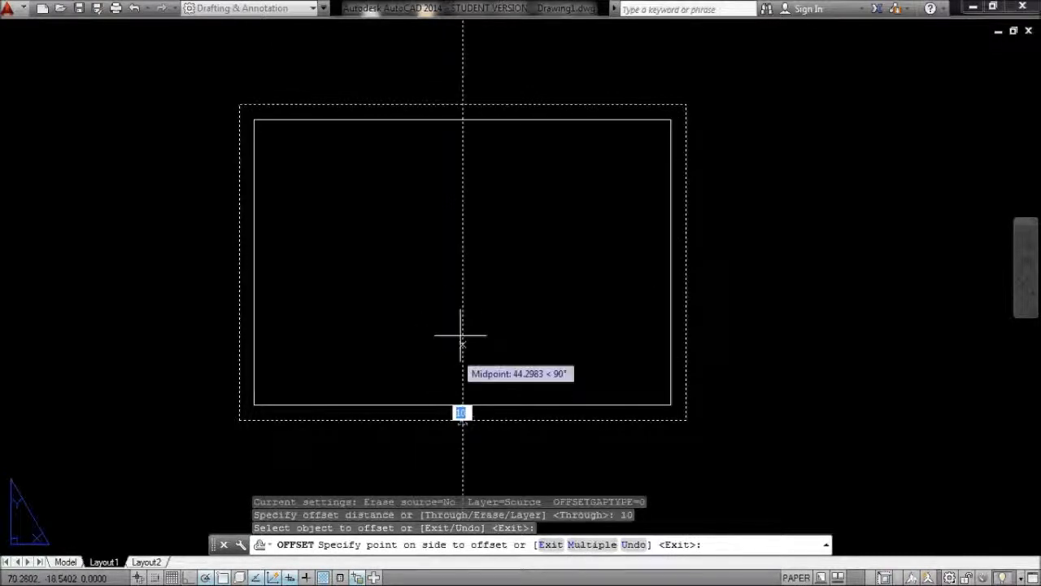
pyautogui.click(448, 269)
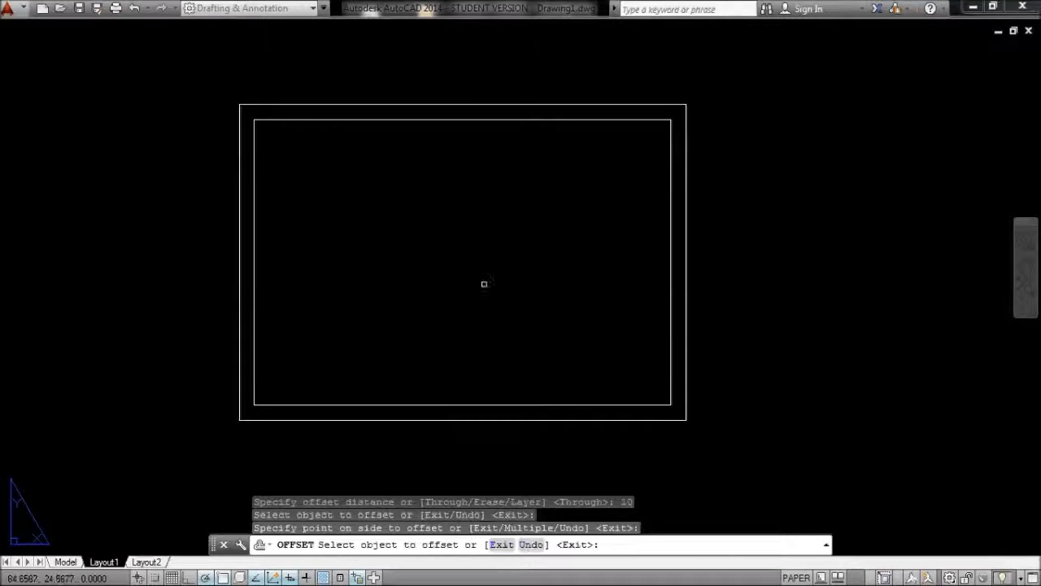
pyautogui.press('Escape')
pyautogui.press('Escape')
pyautogui.press('Escape')
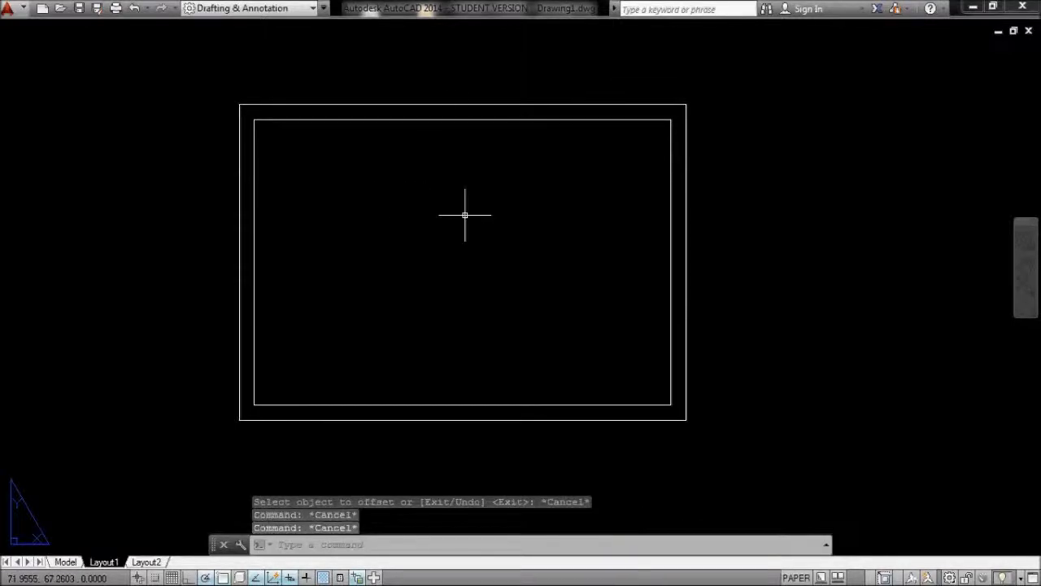
pyautogui.click(418, 103)
pyautogui.press('Delete')
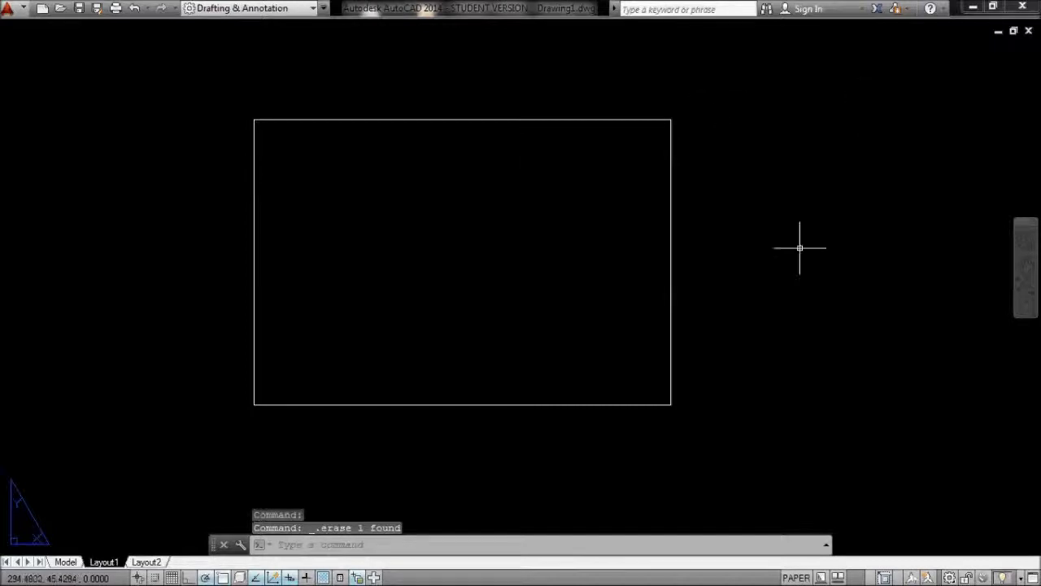
# Start a line at the border's lower-left corner using an endpoint snap and draw it 10 units straight up the left edge
pyautogui.moveTo(581, 252); pyautogui.dragTo(575, 284, button='middle')
pyautogui.moveTo(383, 307); pyautogui.dragTo(422, 265, button='middle')
pyautogui.scroll(2, 380, 326)
pyautogui.moveTo(369, 339); pyautogui.dragTo(433, 402, button='middle')
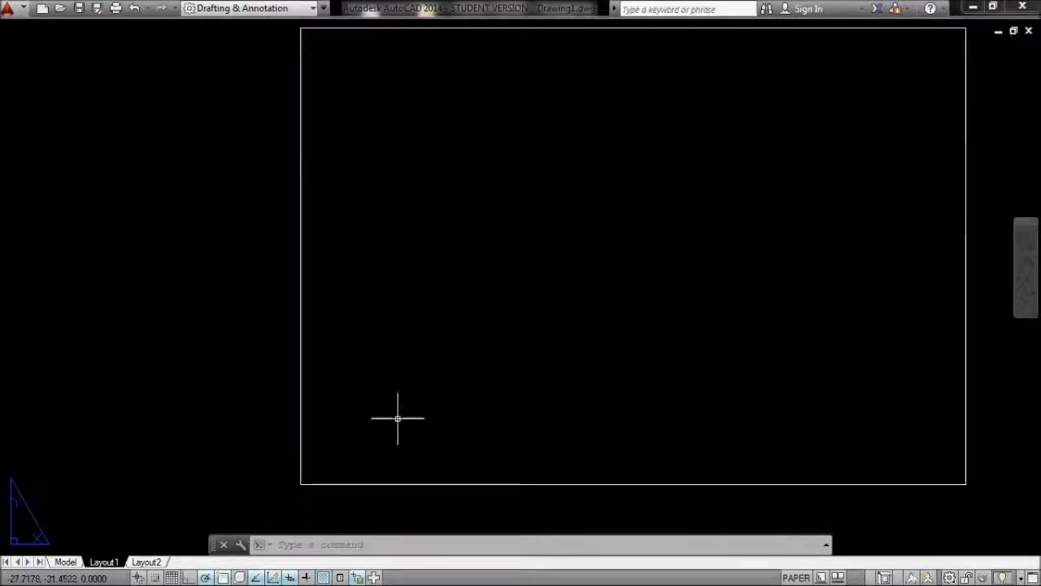
pyautogui.write('l')
pyautogui.press('Return')
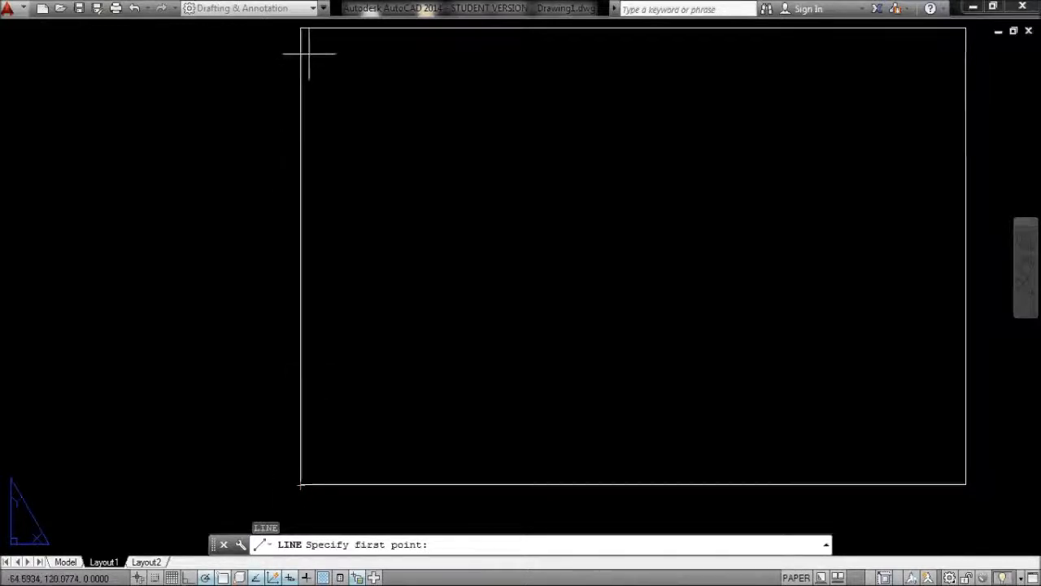
pyautogui.keyDown('shift'); pyautogui.rightClick(457, 263); pyautogui.keyUp('shift')
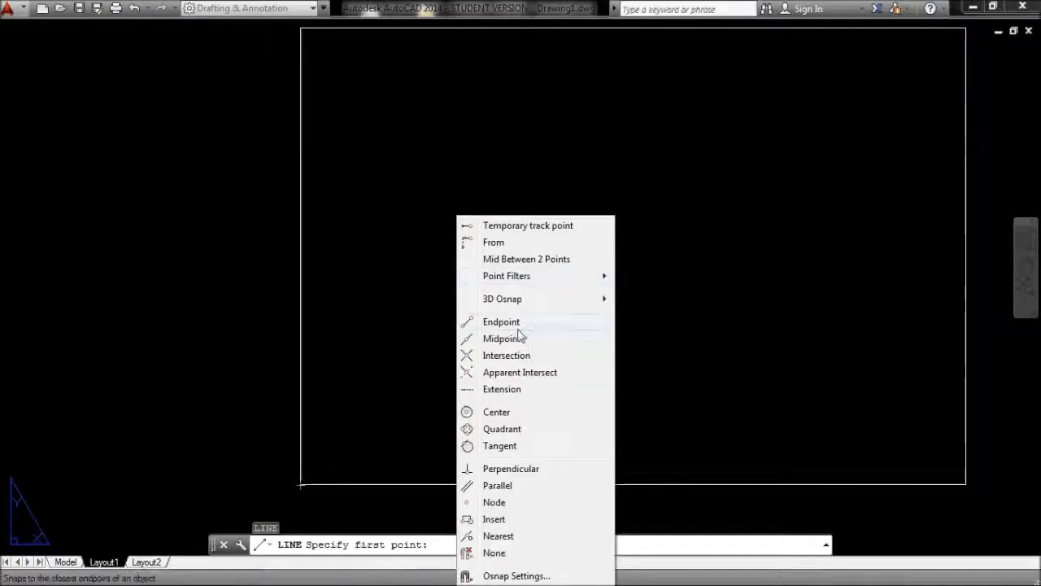
pyautogui.click(501, 322)
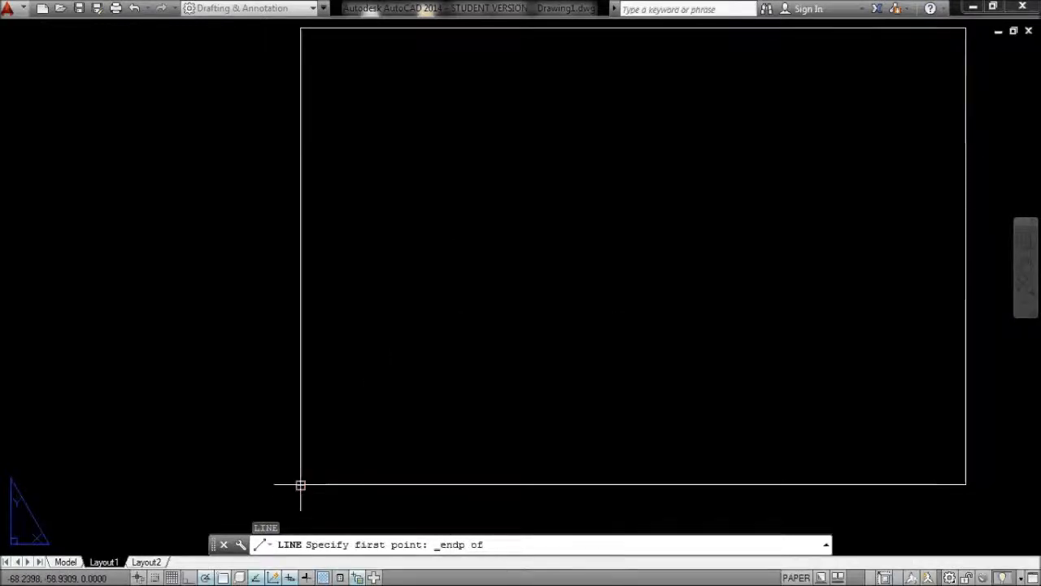
pyautogui.click(300, 484)
pyautogui.scroll(-4, 299, 260)
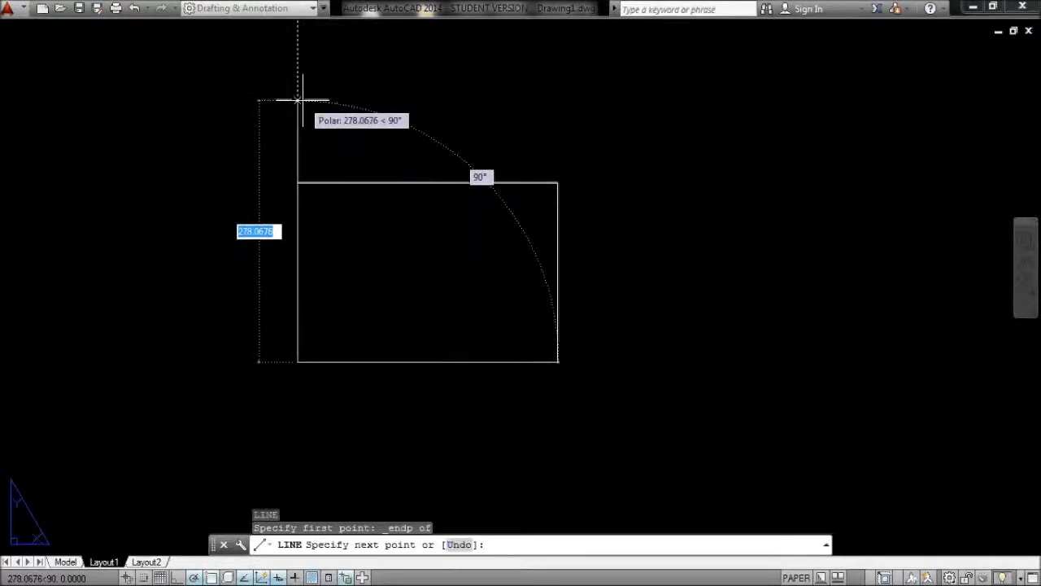
pyautogui.write('1')
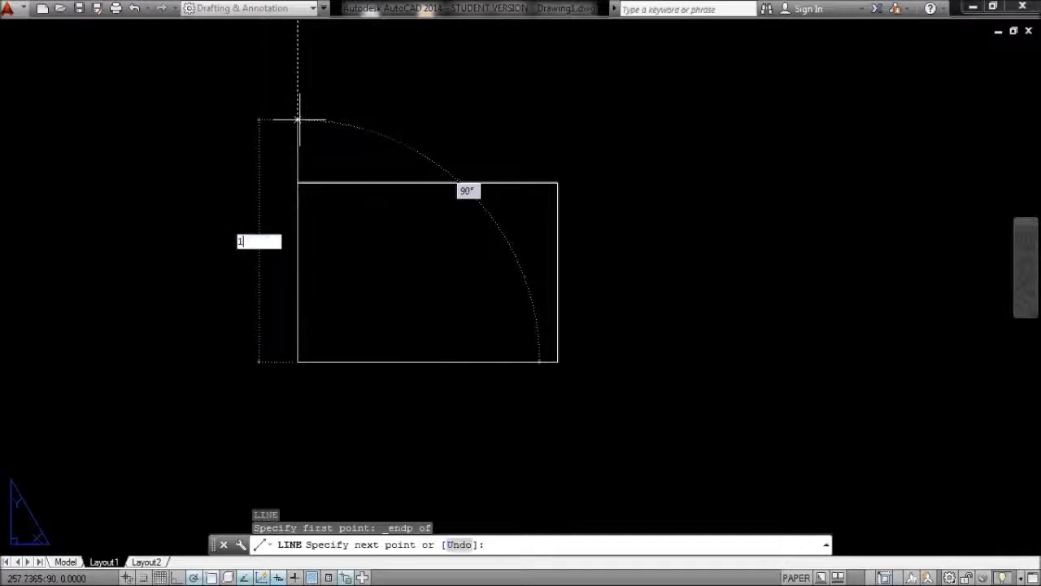
pyautogui.write('0')
pyautogui.press('Return')
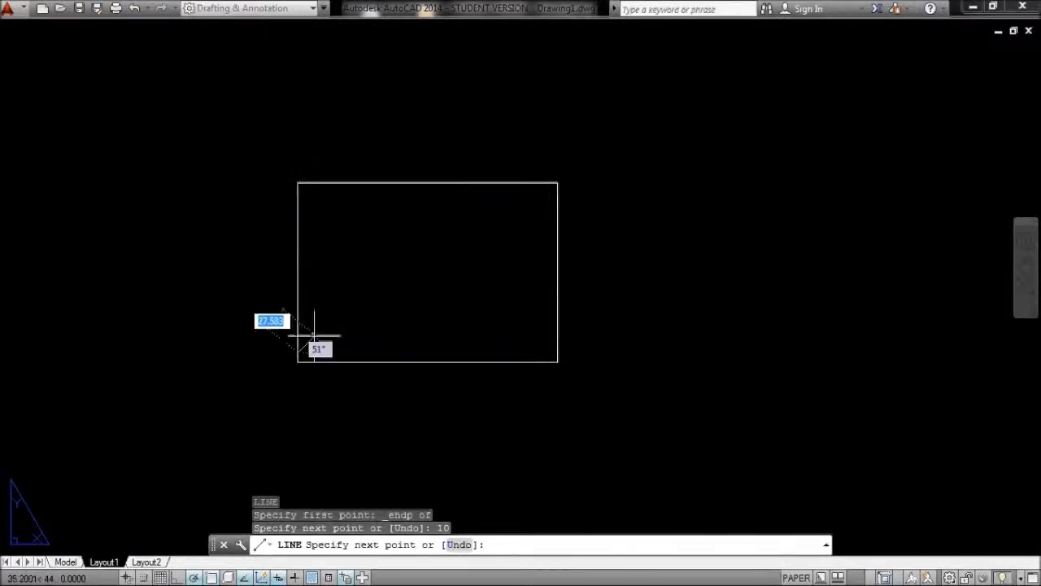
# Continue the line horizontally across the sheet to a perpendicular snap on the border's right edge and end the Line command
pyautogui.scroll(4, 298, 363)
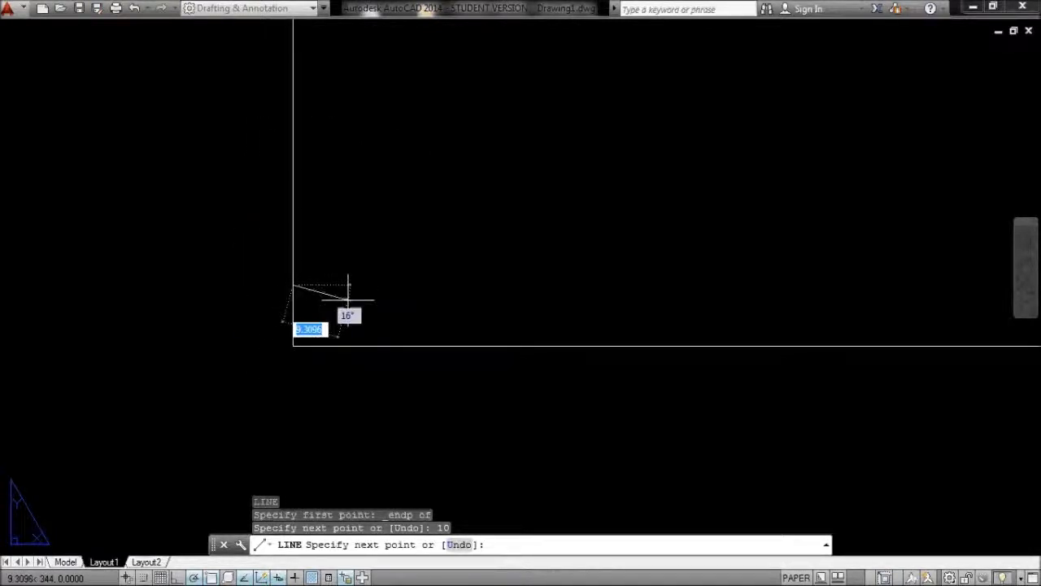
pyautogui.hotkey('alt', 'Tab')
pyautogui.hotkey('alt', 'Tab')
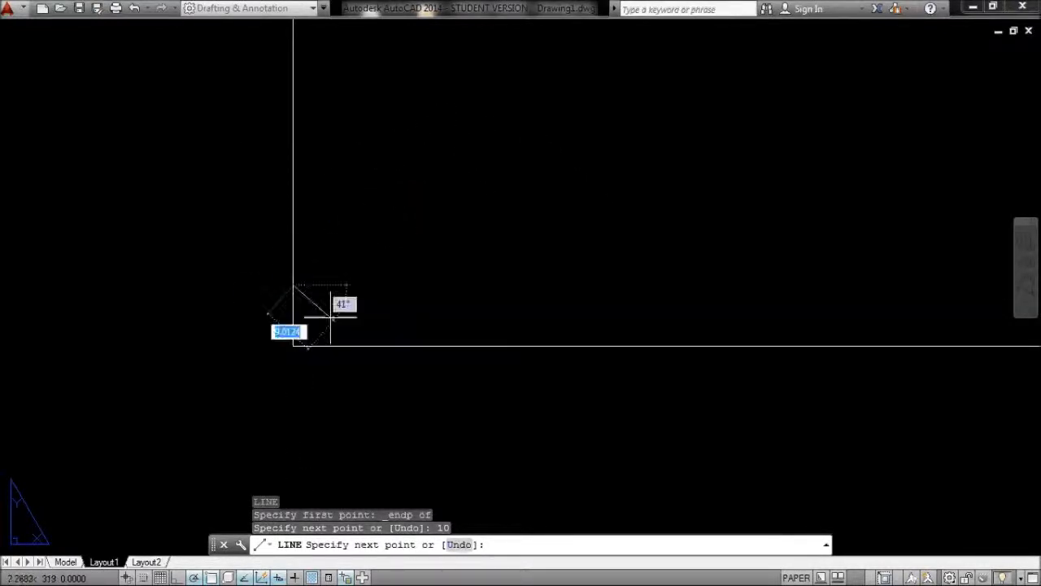
pyautogui.scroll(-4, 298, 288)
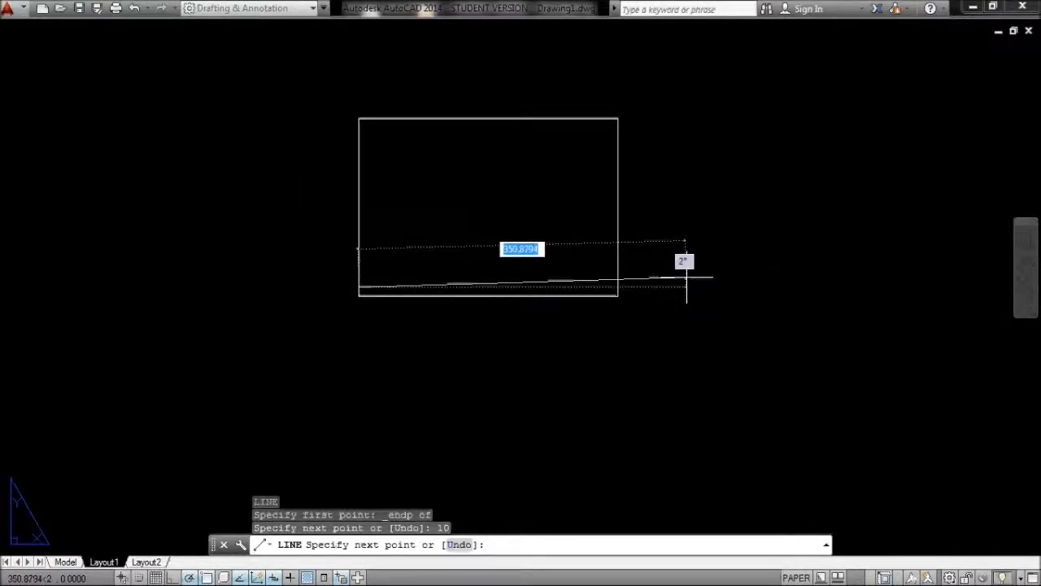
pyautogui.scroll(8, 648, 286)
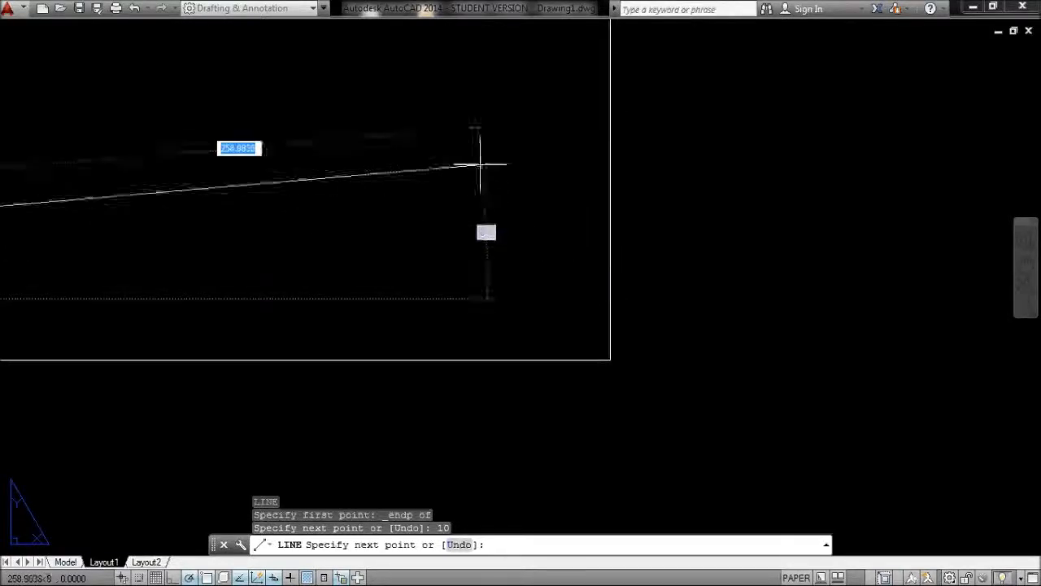
pyautogui.keyDown('shift'); pyautogui.rightClick(459, 207); pyautogui.keyUp('shift')
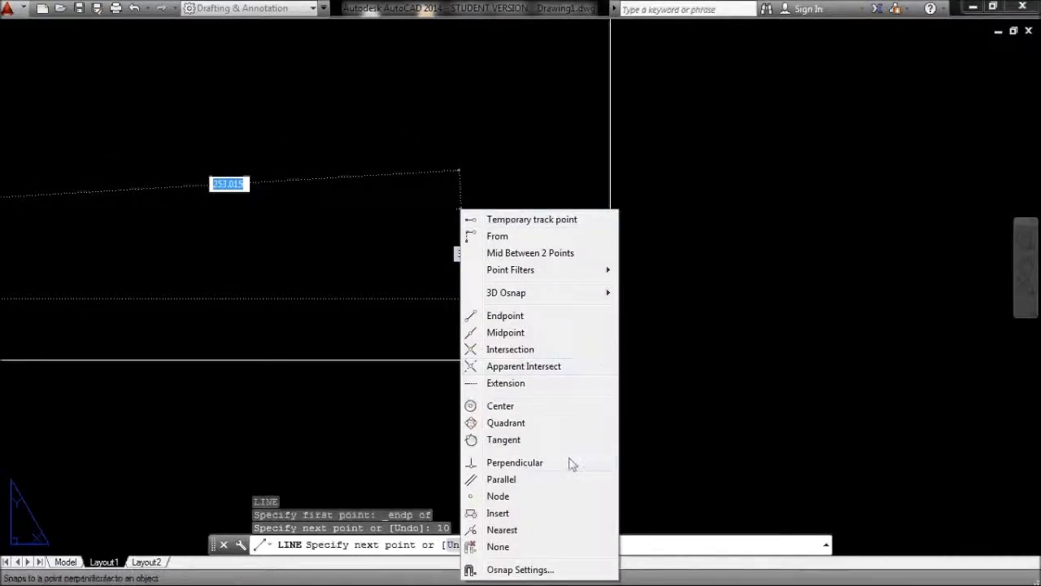
pyautogui.click(531, 464)
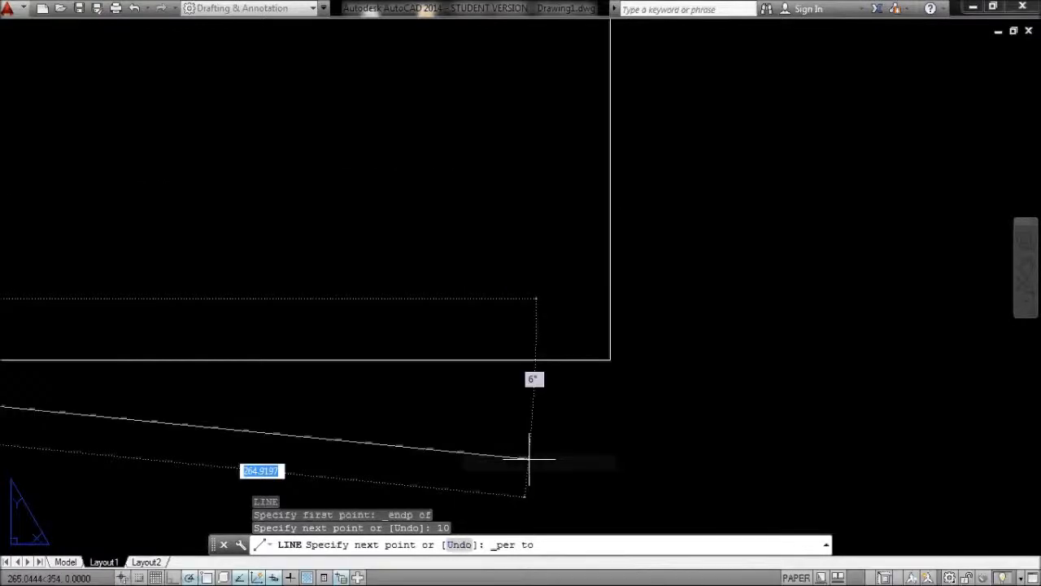
pyautogui.click(610, 298)
pyautogui.scroll(-8, 675, 333)
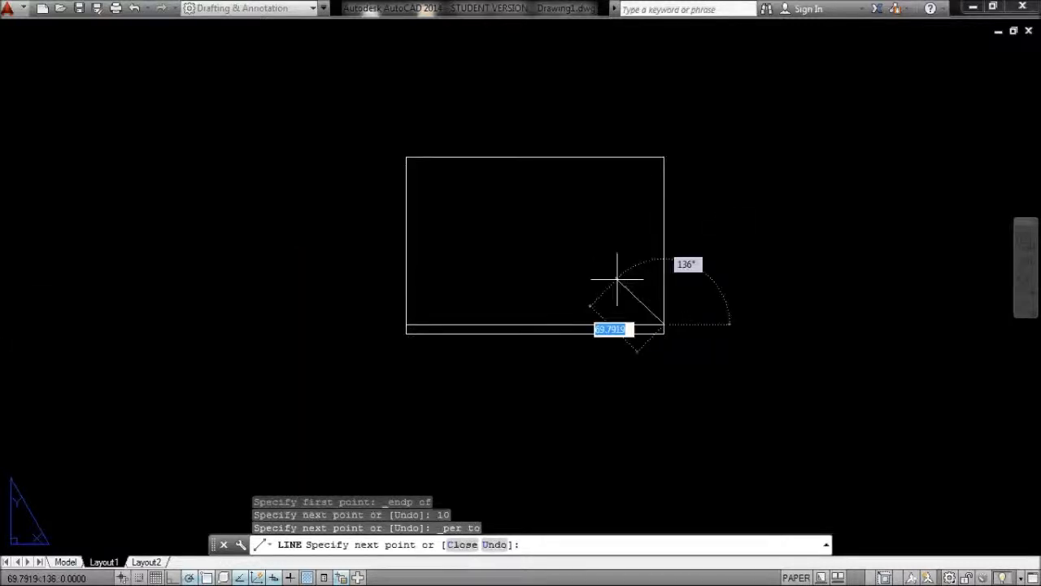
pyautogui.press('Escape')
pyautogui.press('Escape')
# Offset the horizontal line upward twice at 10-unit spacing to form the title block rows
pyautogui.scroll(2, 564, 312)
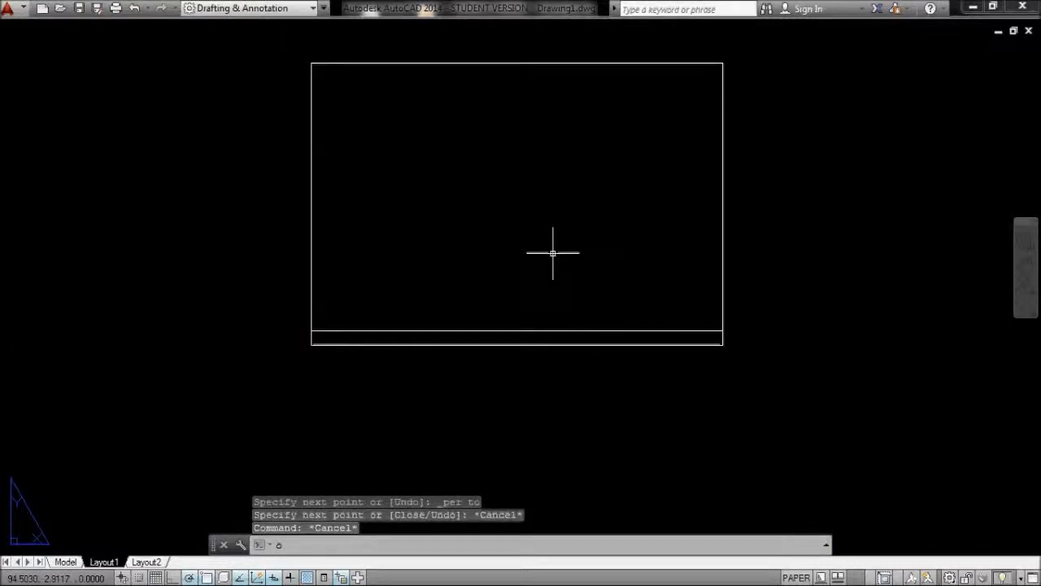
pyautogui.write('c')
pyautogui.press('Return')
pyautogui.write('10')
pyautogui.press('Return')
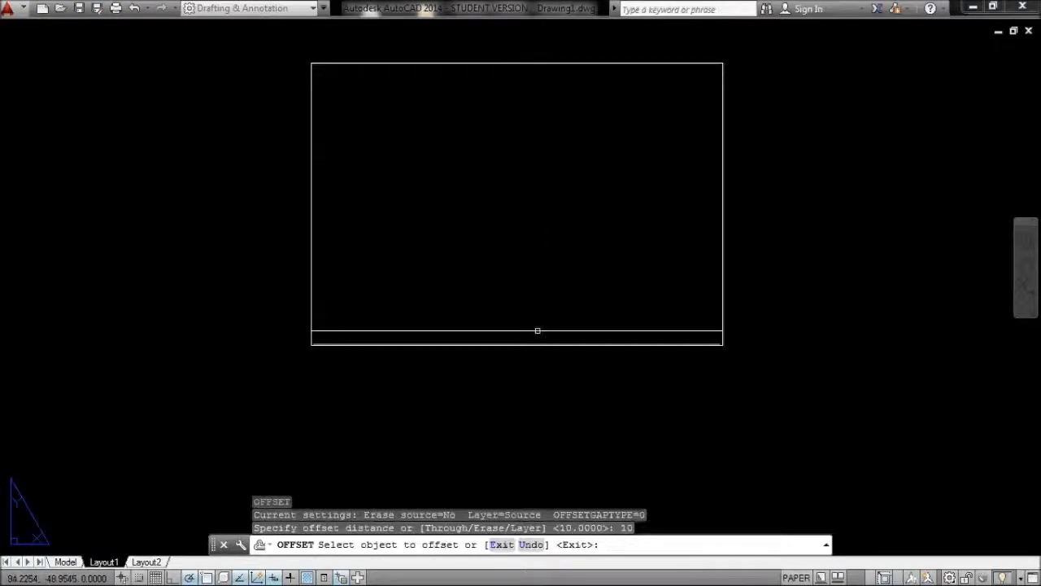
pyautogui.click(536, 331)
pyautogui.click(535, 283)
pyautogui.click(543, 313)
pyautogui.click(542, 281)
pyautogui.press('Escape')
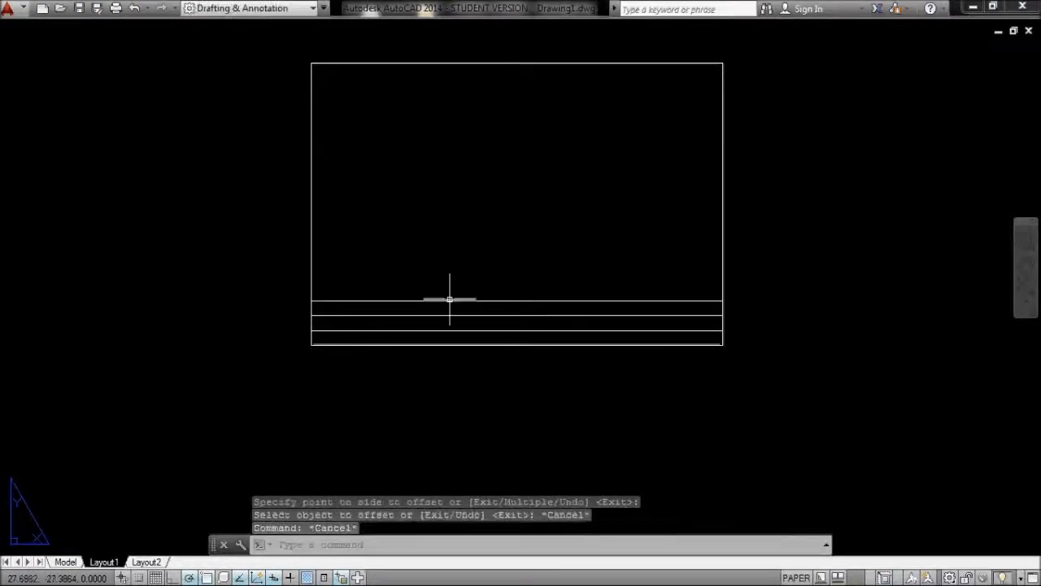
# Add the multiline text "TITLE" in the top title block row, starting at the row's upper-left corner
pyautogui.scroll(5, 448, 298)
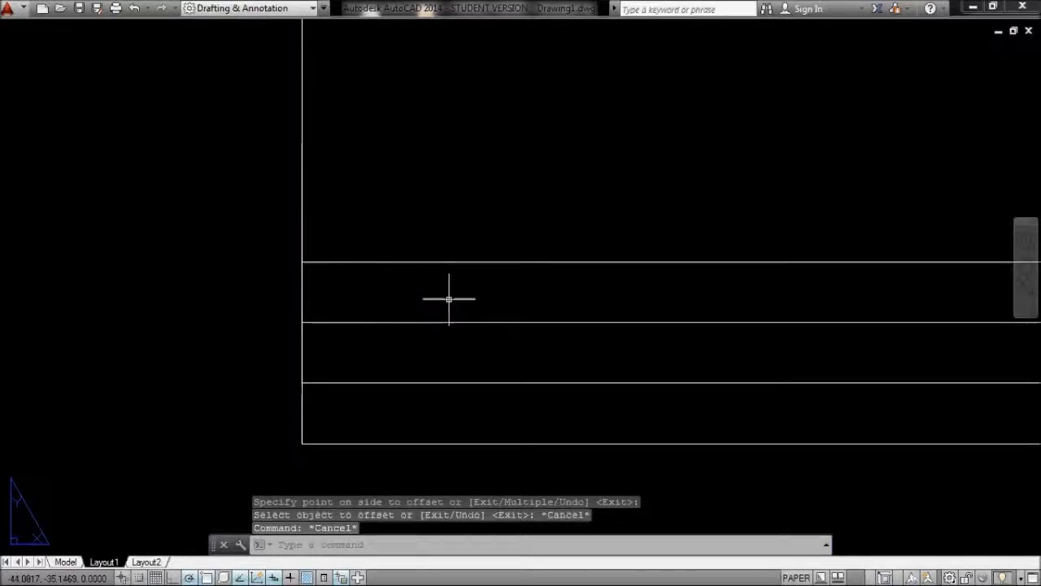
pyautogui.write('mt')
pyautogui.press('Return')
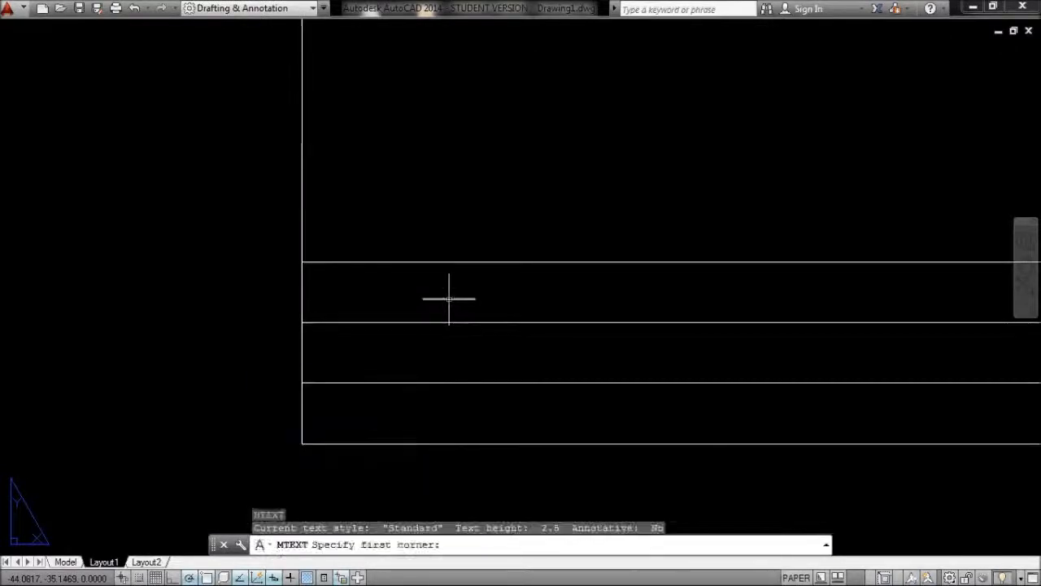
pyautogui.click(302, 262)
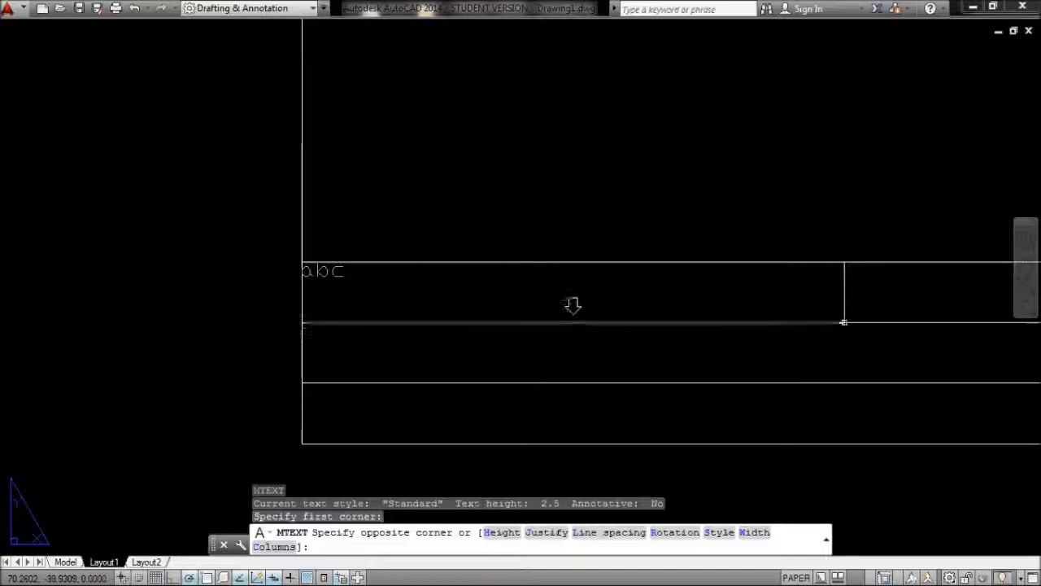
pyautogui.click(841, 321)
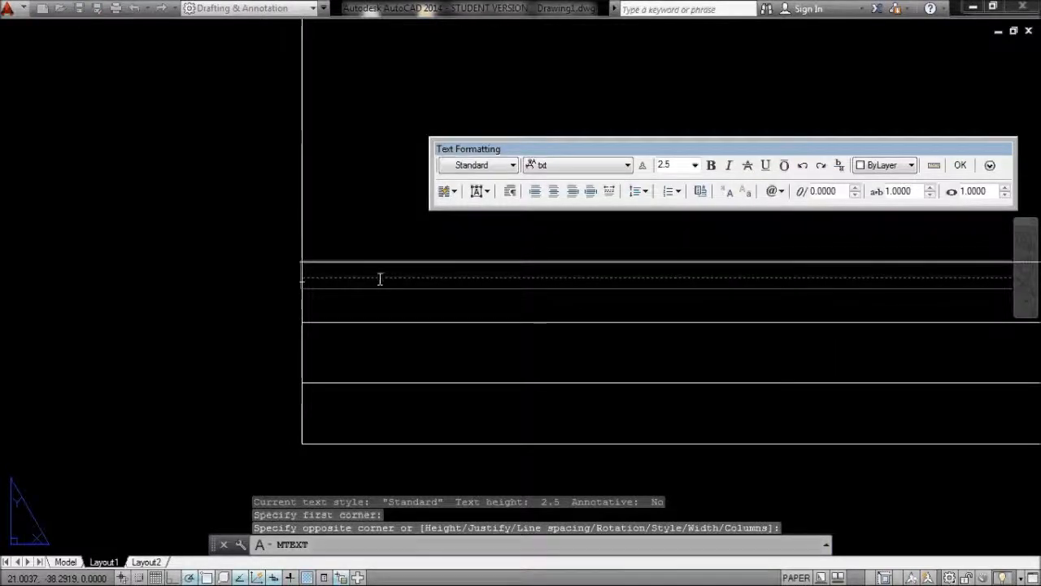
pyautogui.write('TITLE')
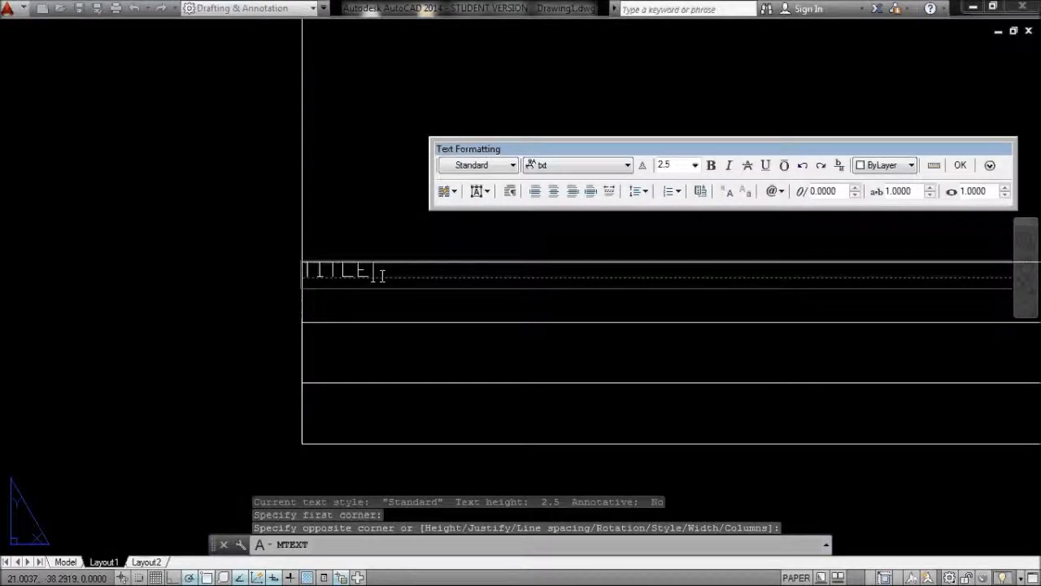
pyautogui.click(962, 166)
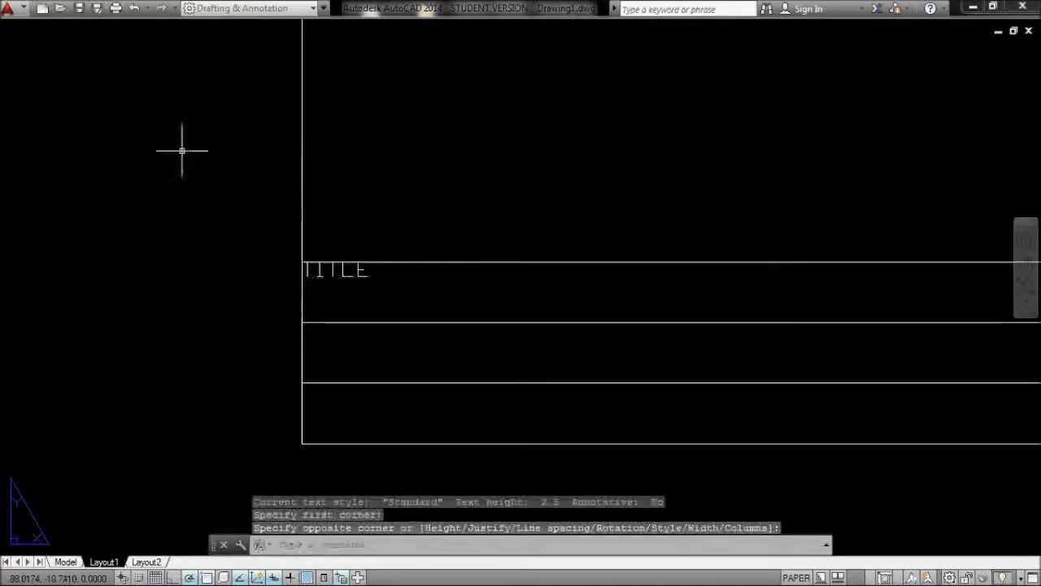
# Move the TITLE text slightly right and down so it clears the row's upper-left corner
pyautogui.scroll(5, 361, 272)
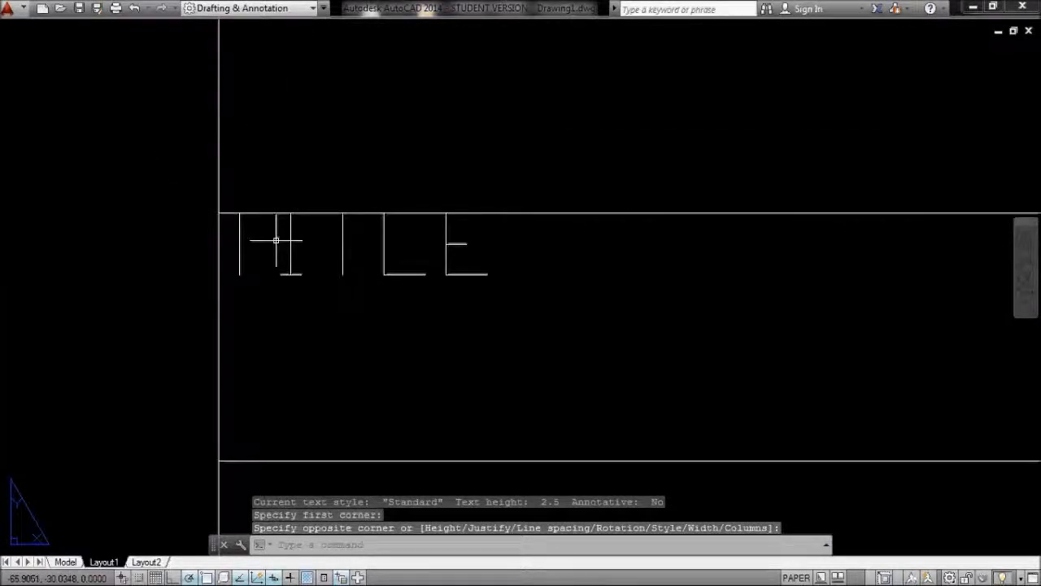
pyautogui.scroll(-2, 274, 237)
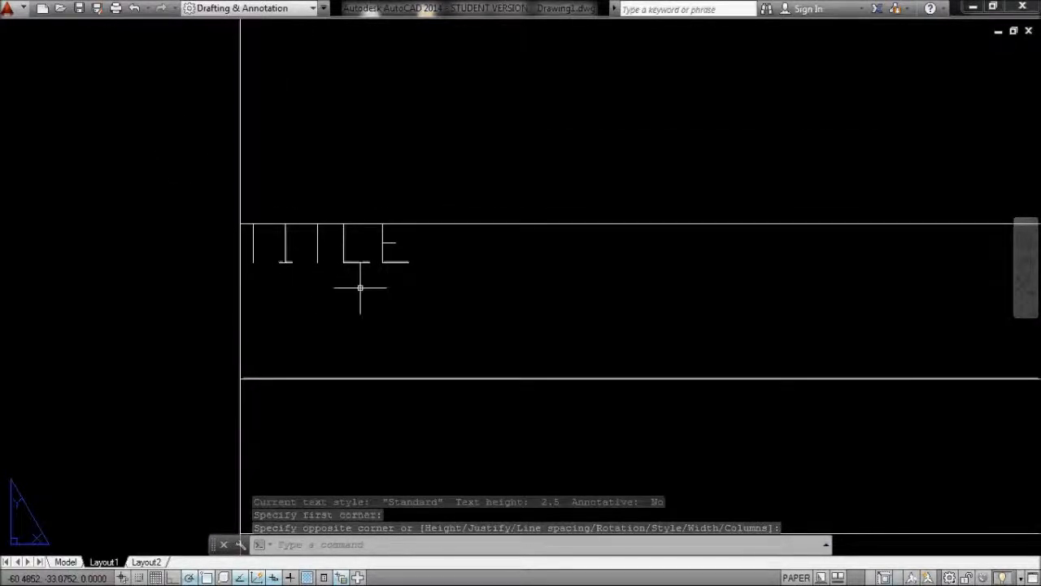
pyautogui.write('m')
pyautogui.press('Return')
pyautogui.click(349, 260)
pyautogui.click(347, 261)
pyautogui.press('Return')
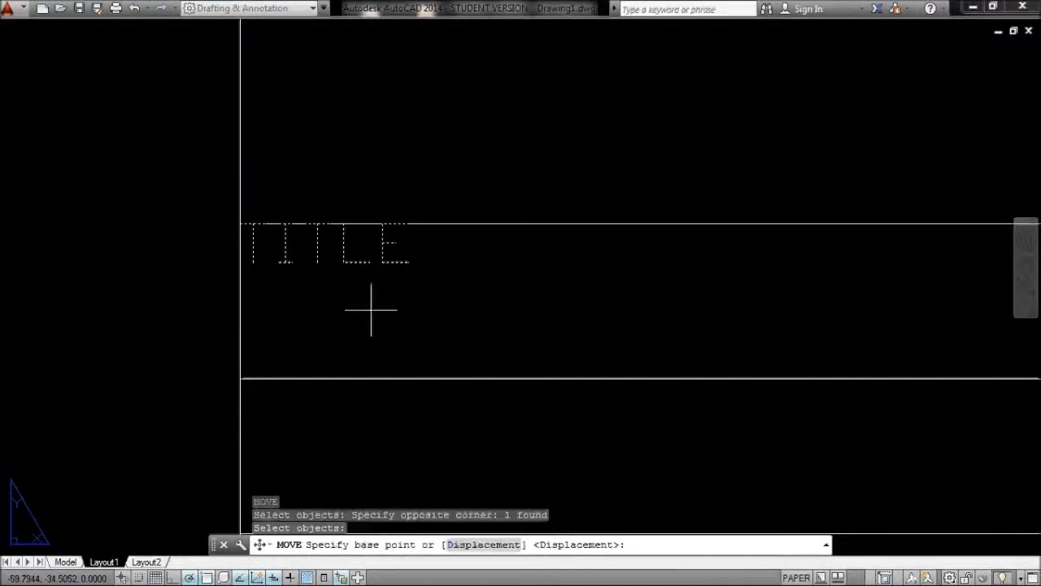
pyautogui.click(323, 260)
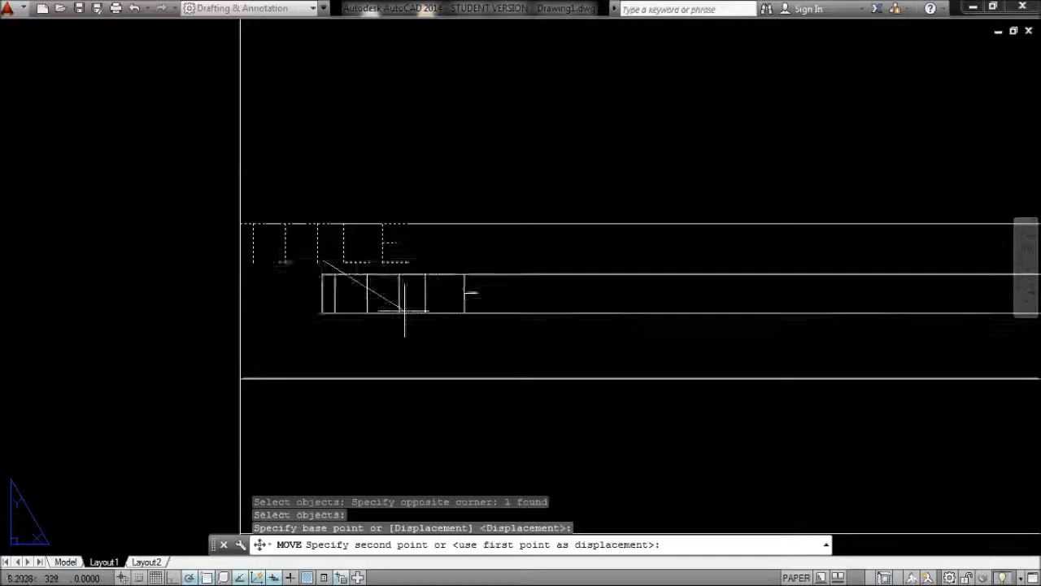
pyautogui.click(344, 278)
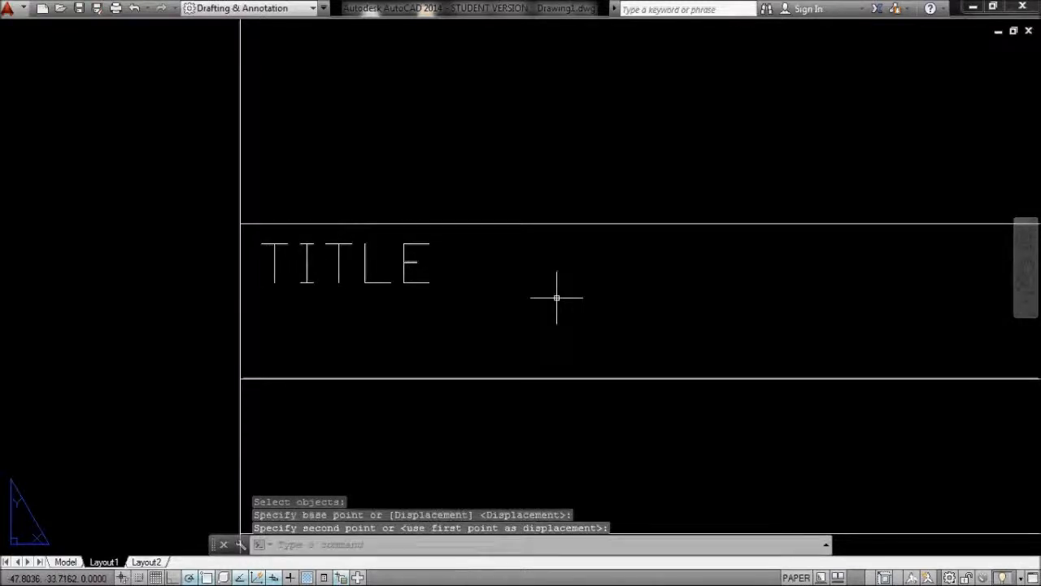
# Change the Standard text style's font to Arial and apply it
pyautogui.scroll(-4, 408, 279)
pyautogui.scroll(4, 409, 275)
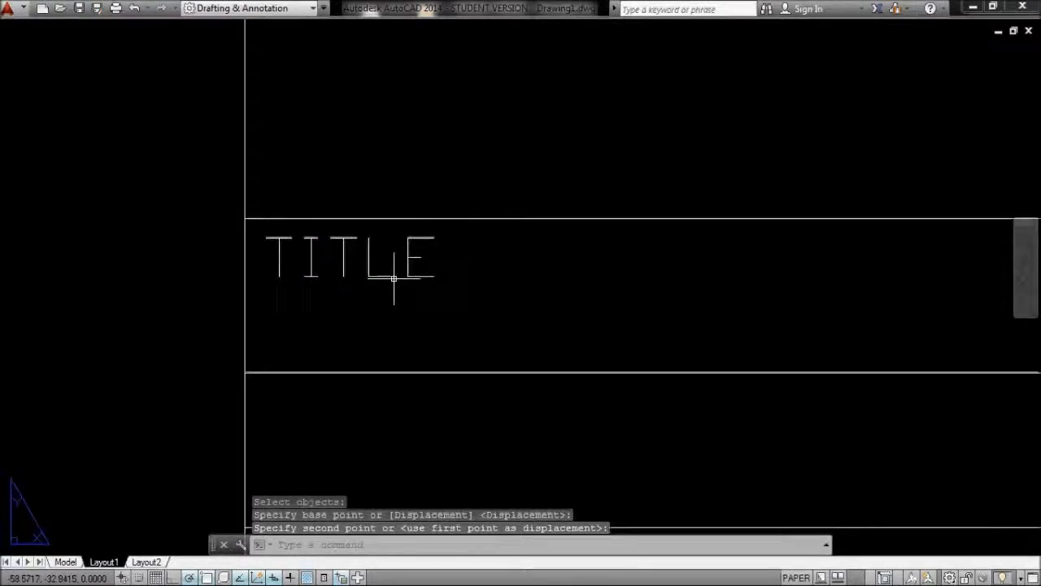
pyautogui.write('sty')
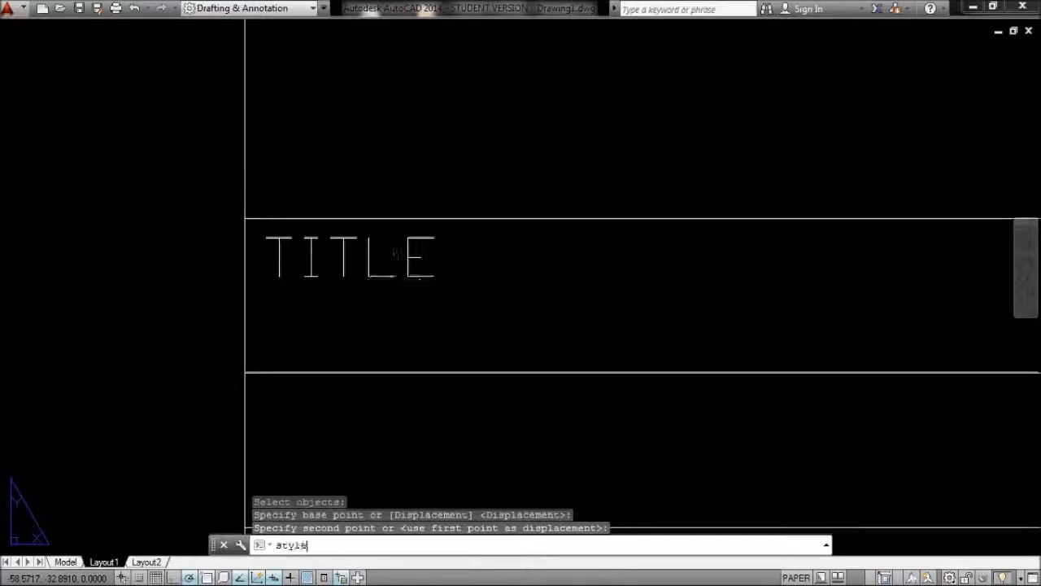
pyautogui.write('le')
pyautogui.press('Return')
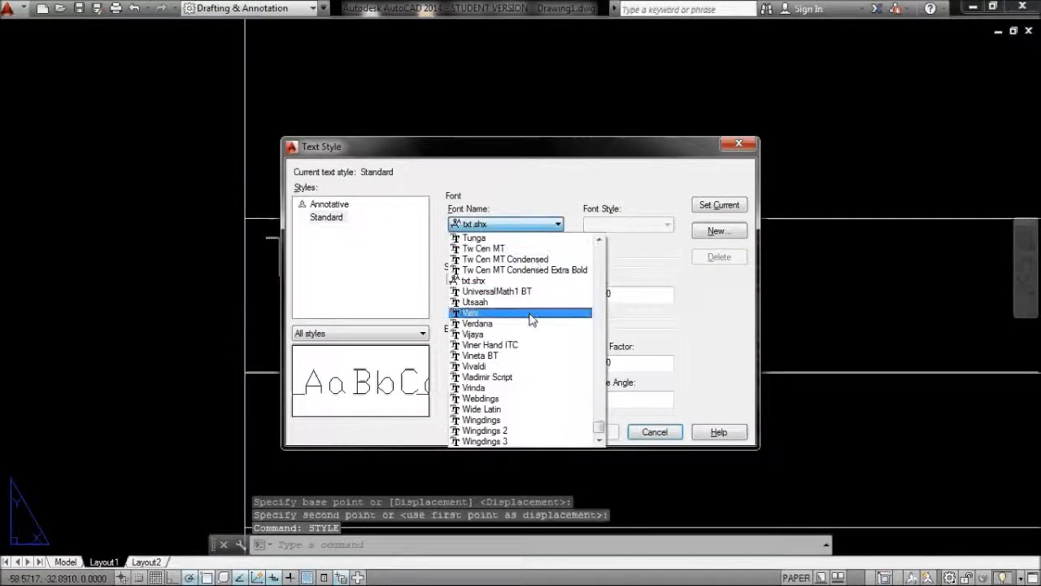
pyautogui.press('a')
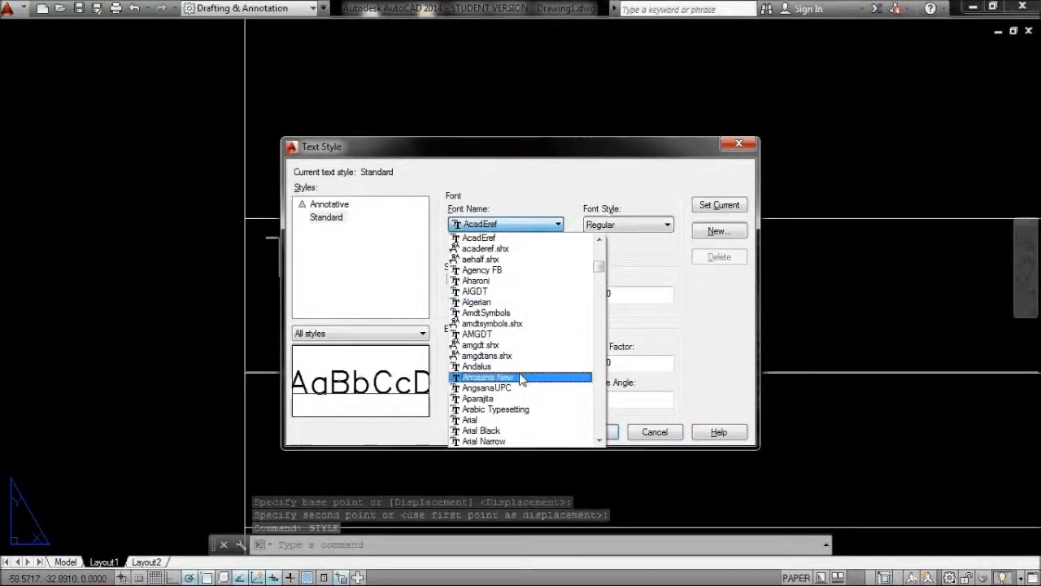
pyautogui.click(516, 419)
pyautogui.click(611, 433)
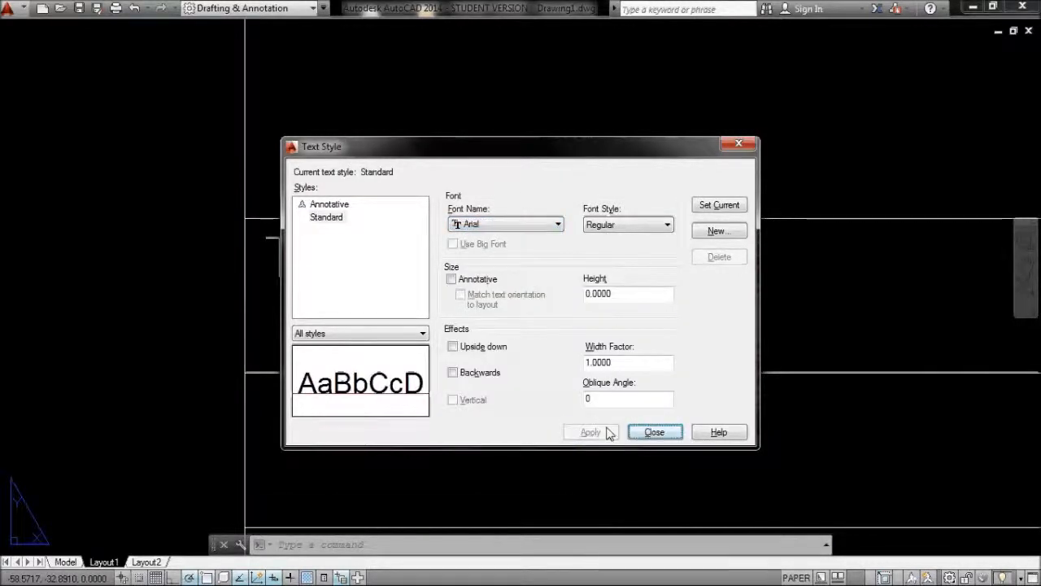
pyautogui.click(658, 431)
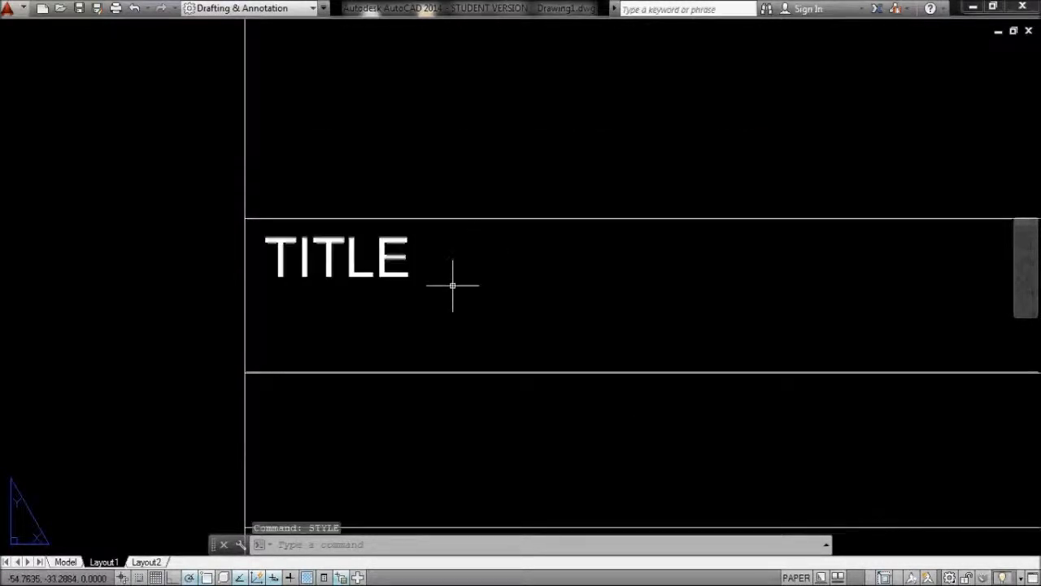
# Copy the TITLE text into the two lower title block rows, using each row's upper-left corner as the reference point
pyautogui.write('co')
pyautogui.press('Return')
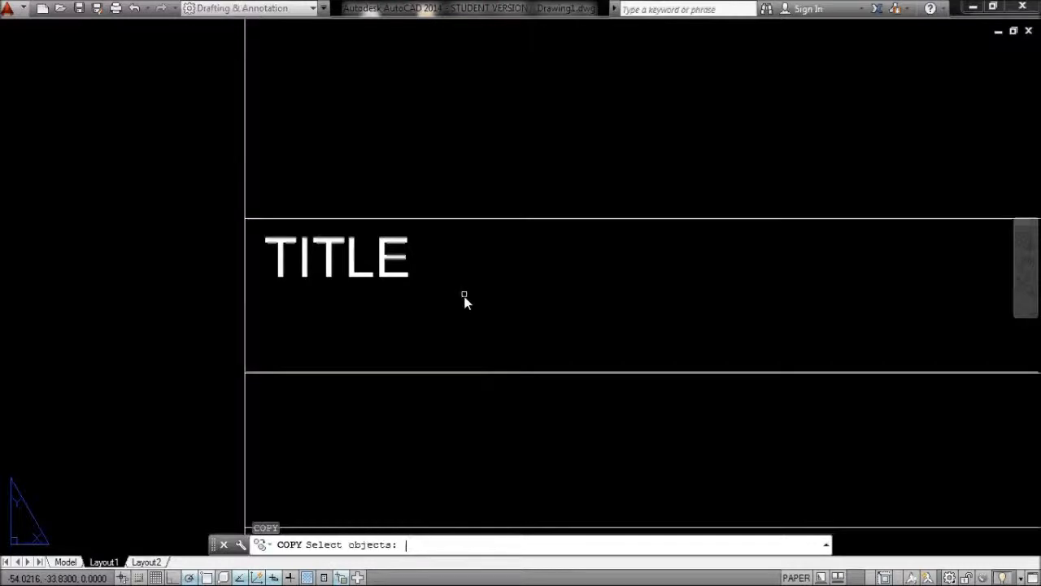
pyautogui.click(318, 272)
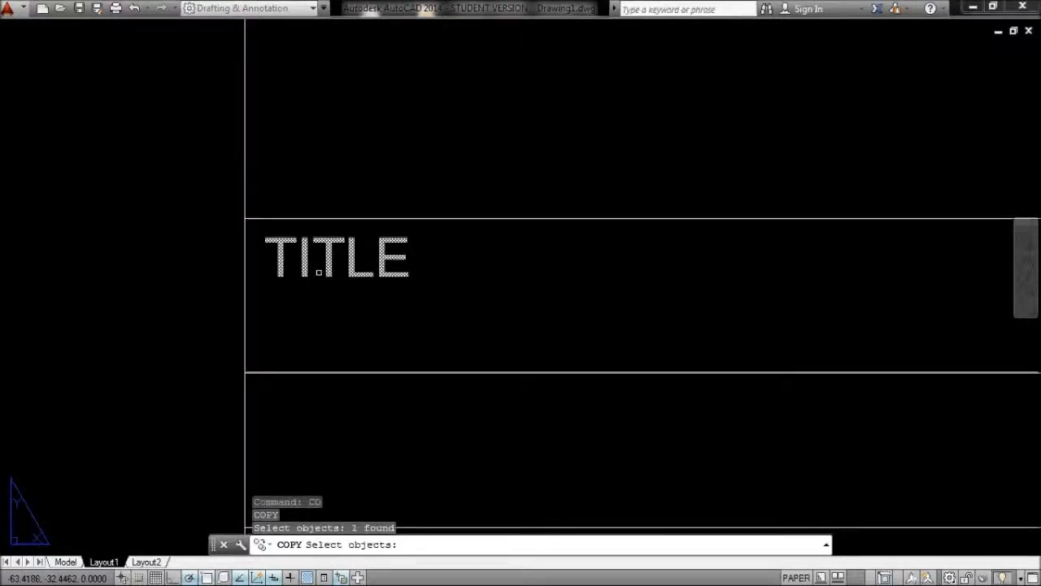
pyautogui.press('Return')
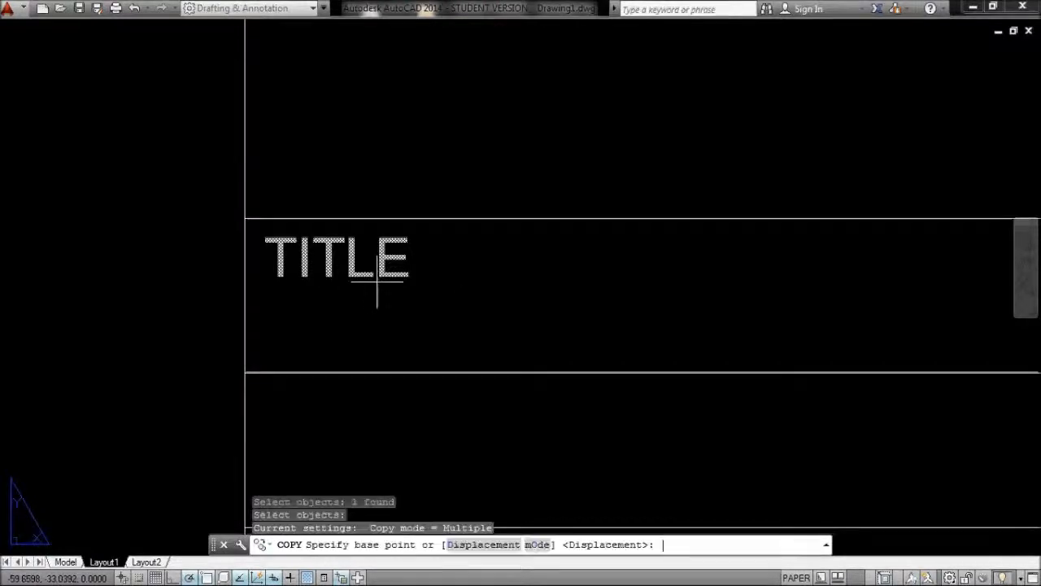
pyautogui.click(245, 218)
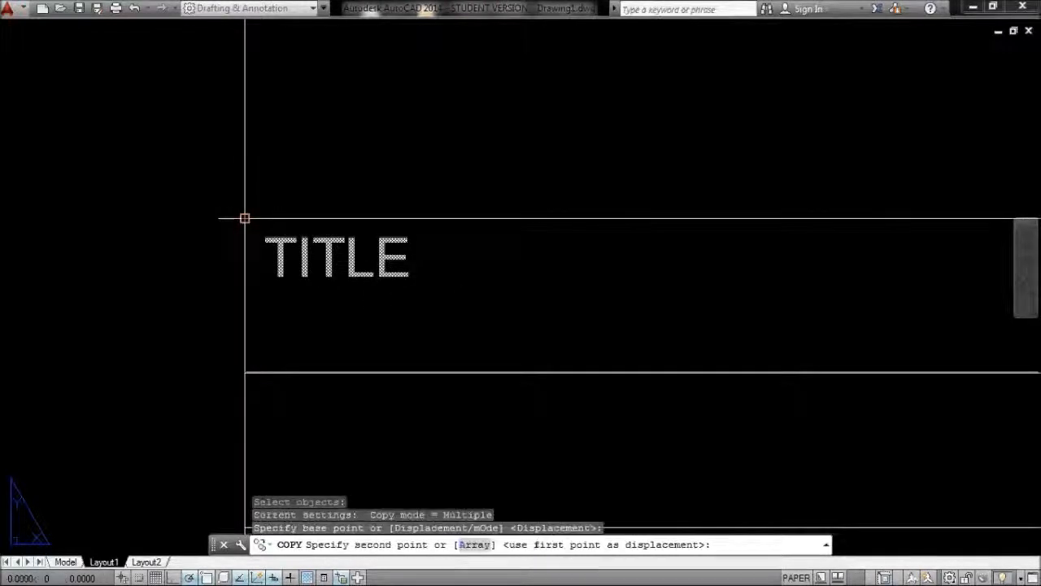
pyautogui.click(245, 372)
pyautogui.scroll(-4, 380, 362)
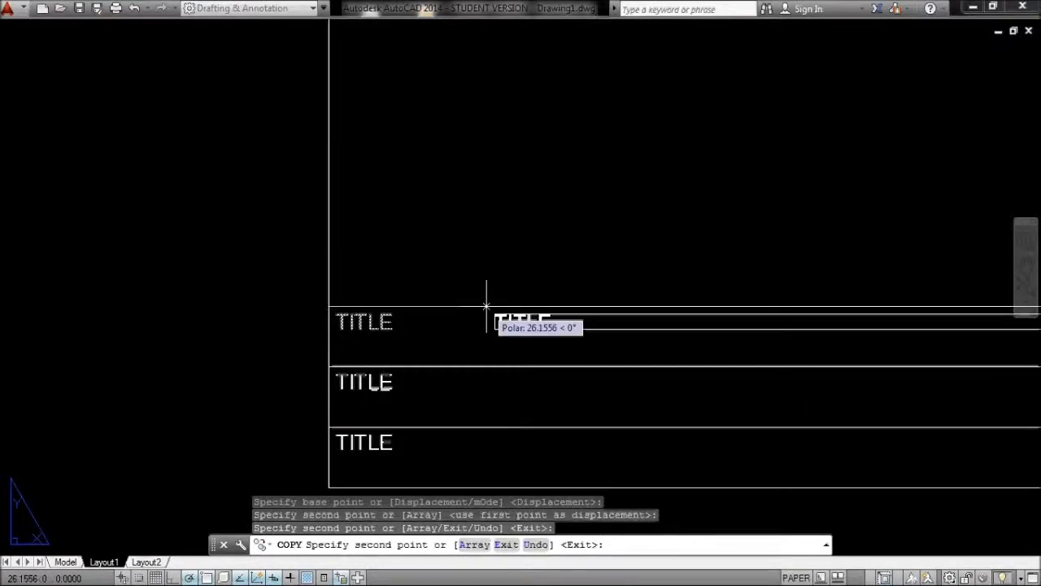
pyautogui.press('Escape')
pyautogui.moveTo(486, 302); pyautogui.dragTo(314, 180, button='middle')
pyautogui.scroll(4, 197, 295)
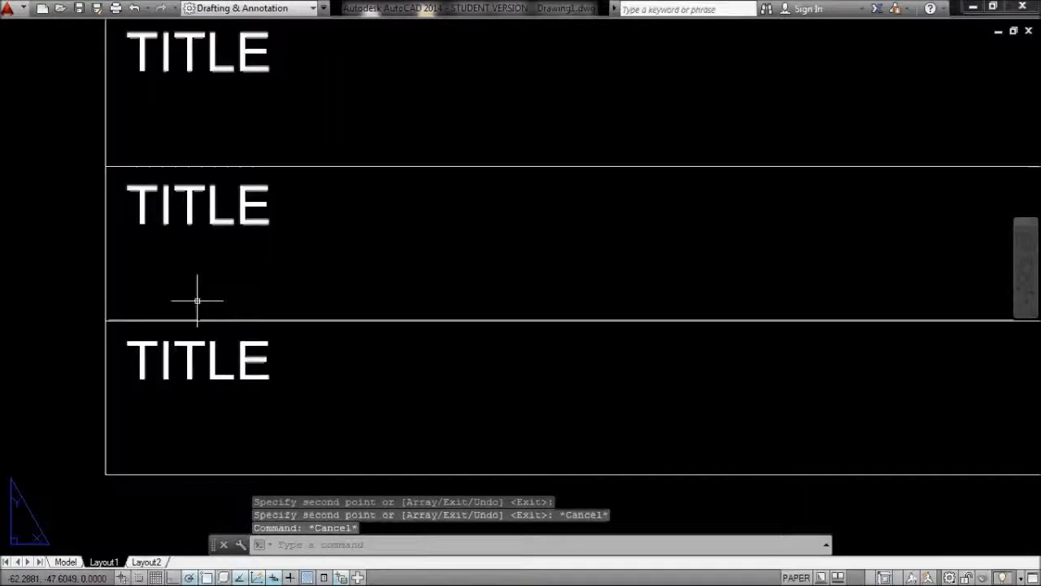
pyautogui.doubleClick(202, 203)
pyautogui.press('Escape')
pyautogui.press('Escape')
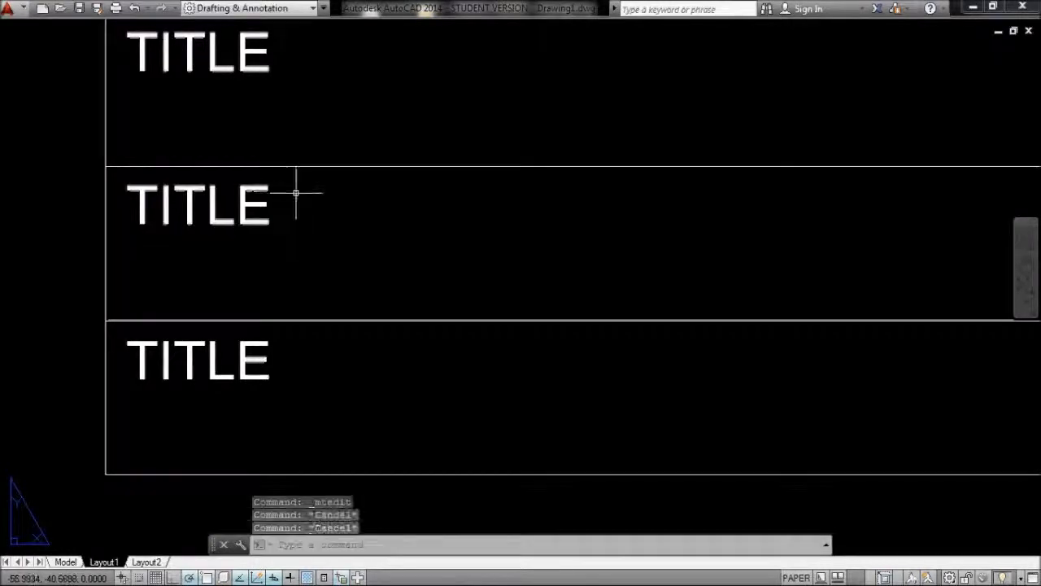
# Review the whole Layout1 sheet, check the circle in model space, and return to Layout1
pyautogui.scroll(-4, 298, 191)
pyautogui.moveTo(442, 216); pyautogui.dragTo(262, 289, button='middle')
pyautogui.scroll(-4, 262, 289)
pyautogui.moveTo(448, 181); pyautogui.dragTo(400, 309, button='middle')
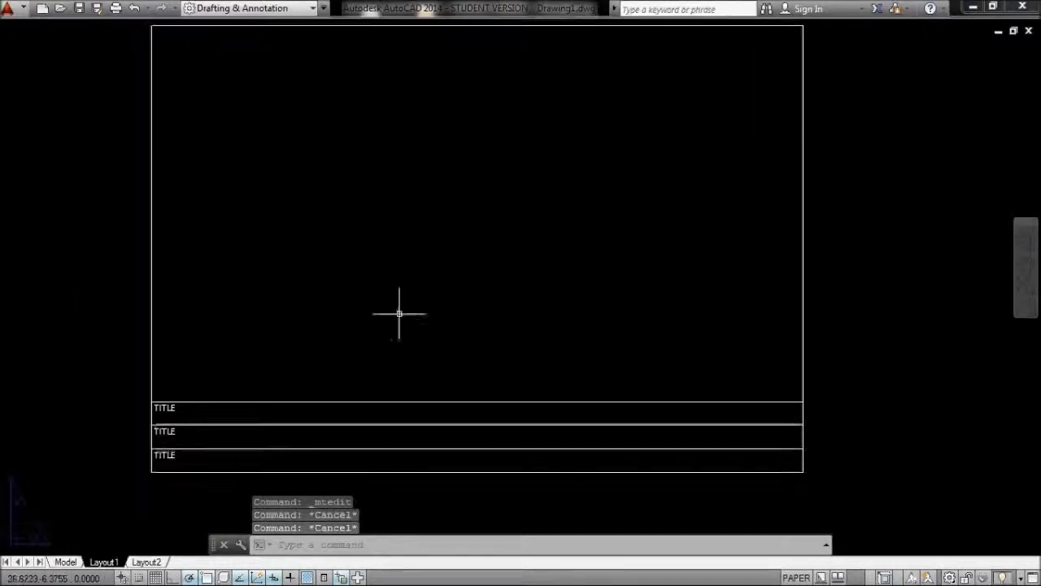
pyautogui.scroll(-2, 448, 300)
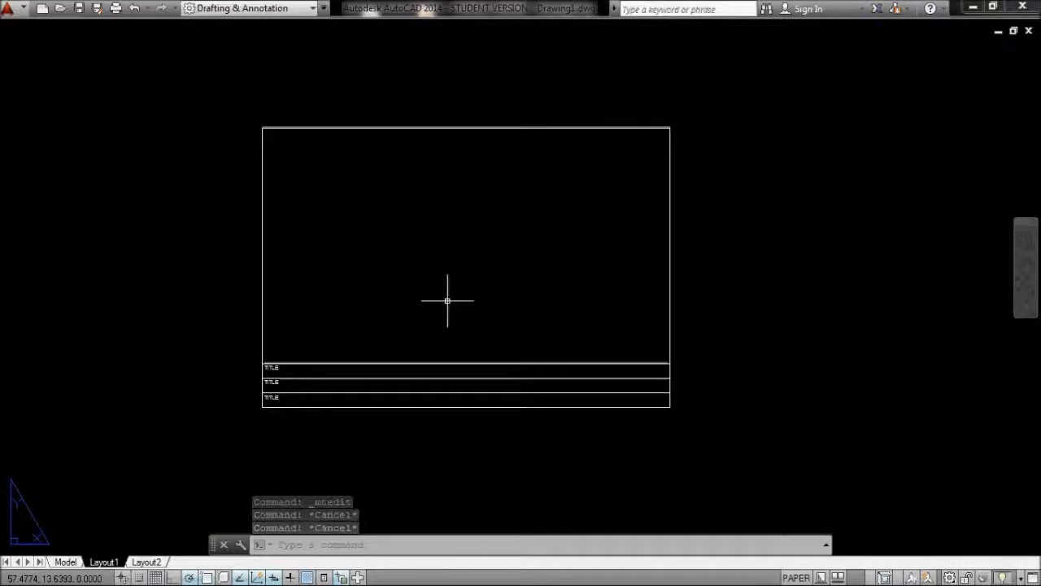
pyautogui.click(65, 561)
pyautogui.moveTo(405, 237); pyautogui.dragTo(461, 200, button='middle')
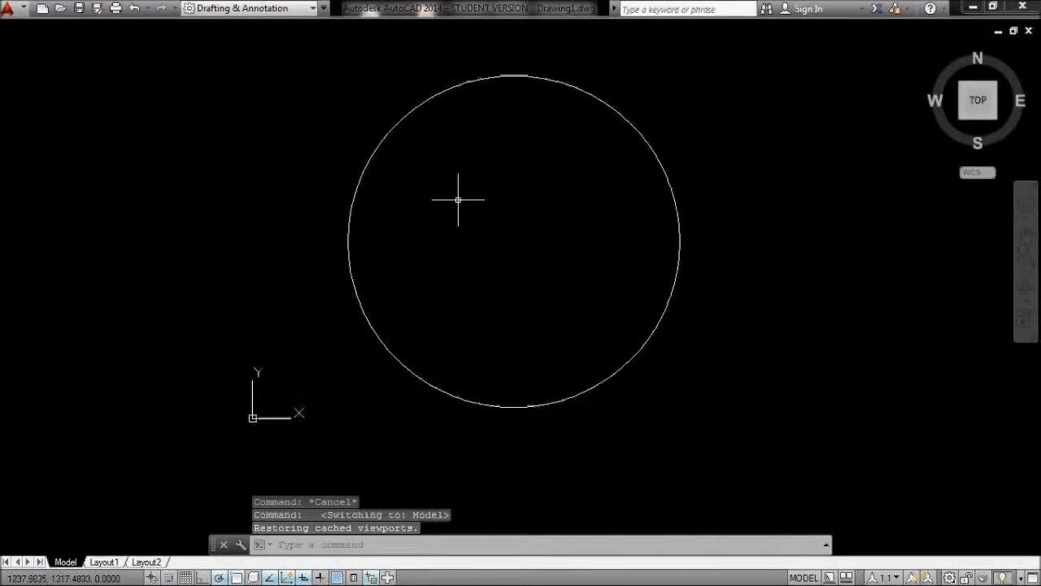
pyautogui.click(107, 562)
pyautogui.moveTo(542, 203); pyautogui.dragTo(565, 184, button='middle')
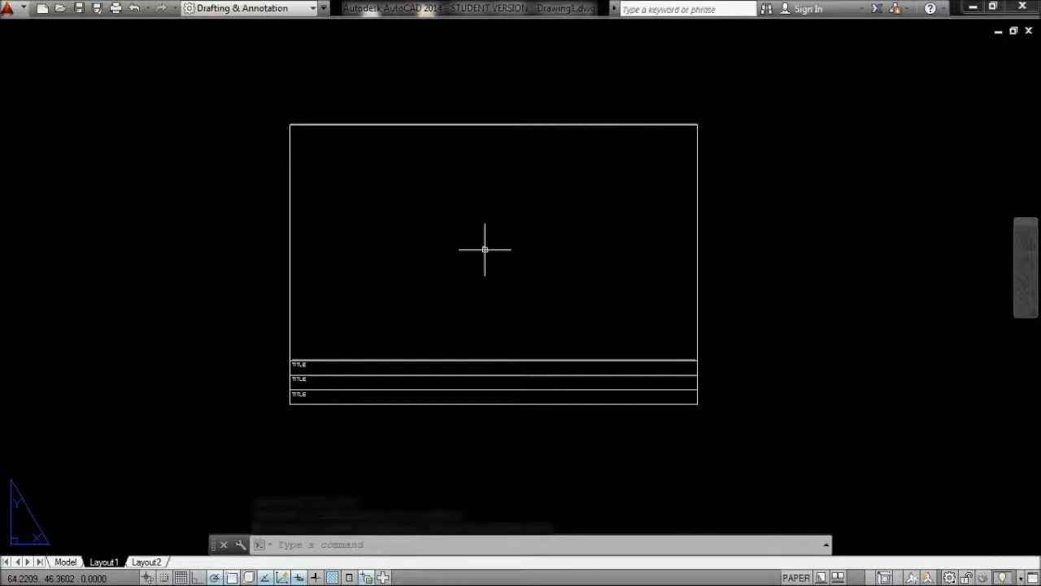
# Create a rectangular viewport with MVIEW filling the sheet area above the title block, from its lower-left to upper-right corner
pyautogui.write('MV')
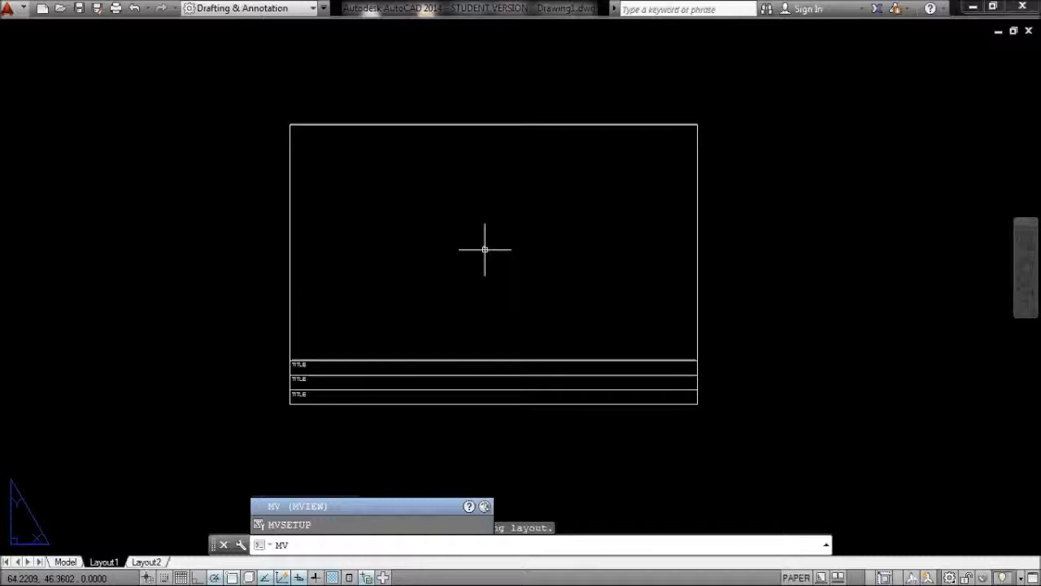
pyautogui.press('Return')
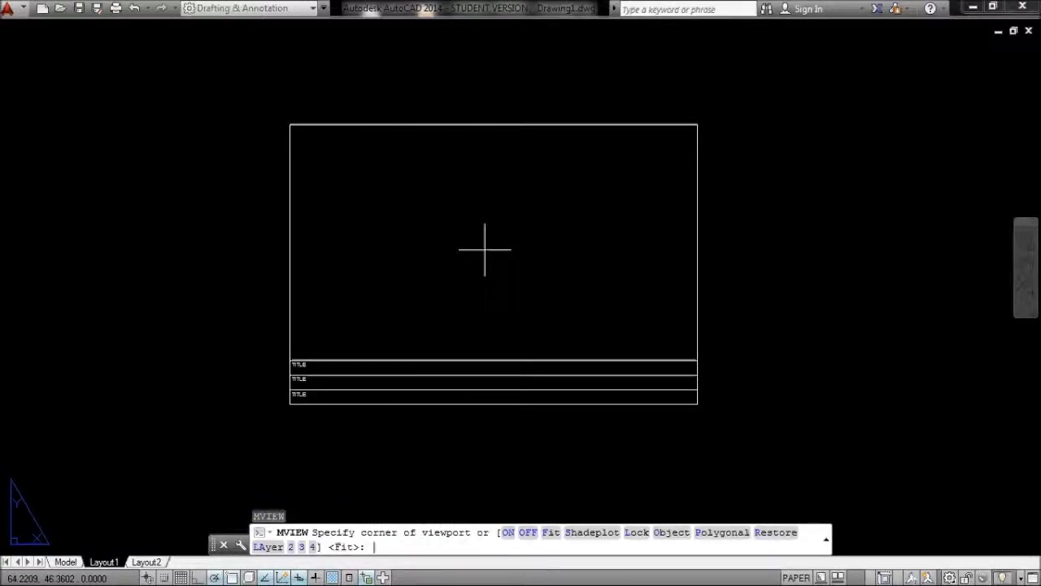
pyautogui.click(289, 360)
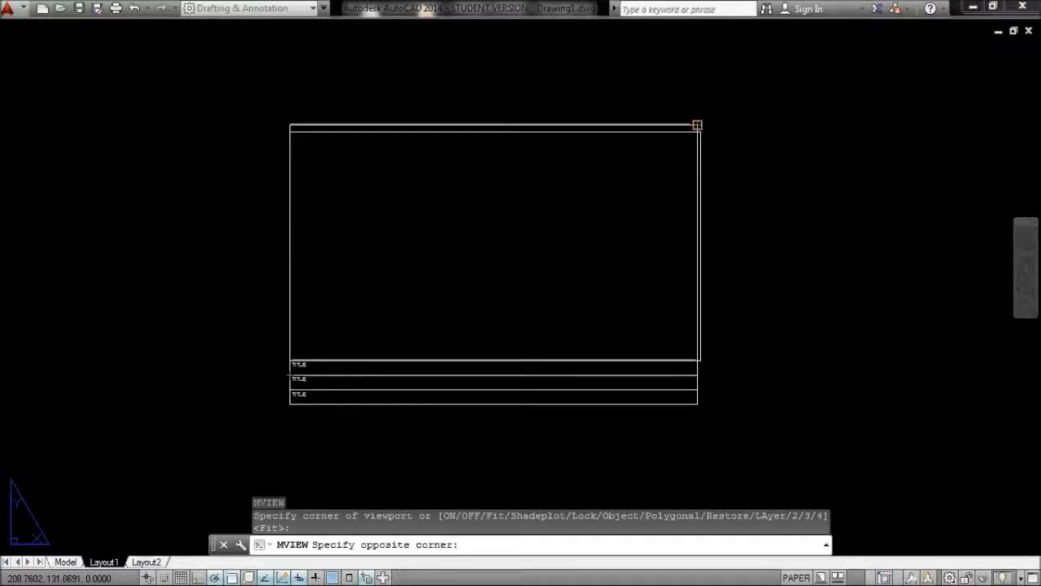
pyautogui.click(697, 124)
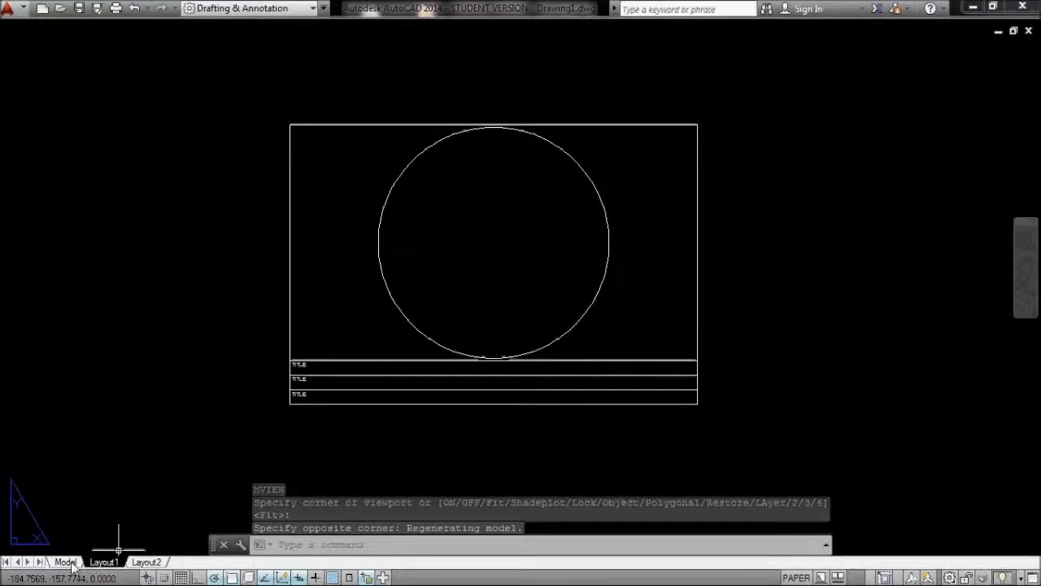
# Compare the circle in model space with its view in the new Layout1 viewport
pyautogui.moveTo(716, 143); pyautogui.dragTo(764, 138, button='middle')
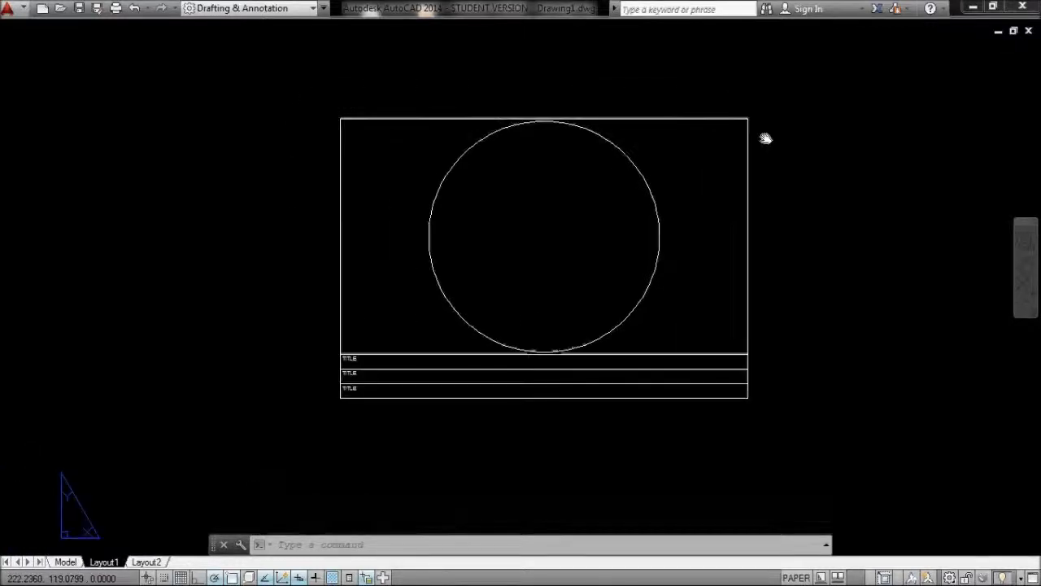
pyautogui.click(66, 561)
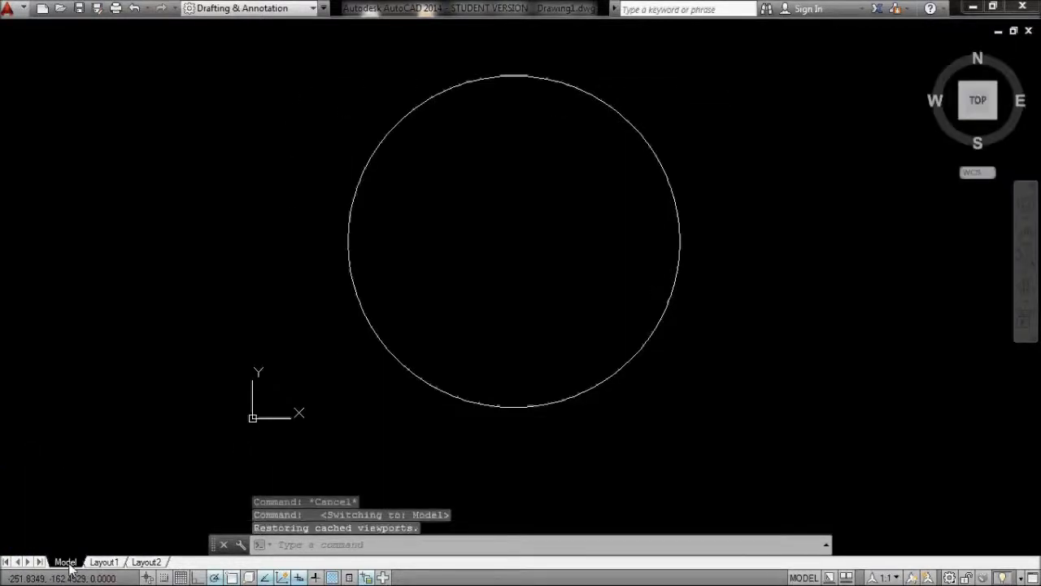
pyautogui.click(104, 562)
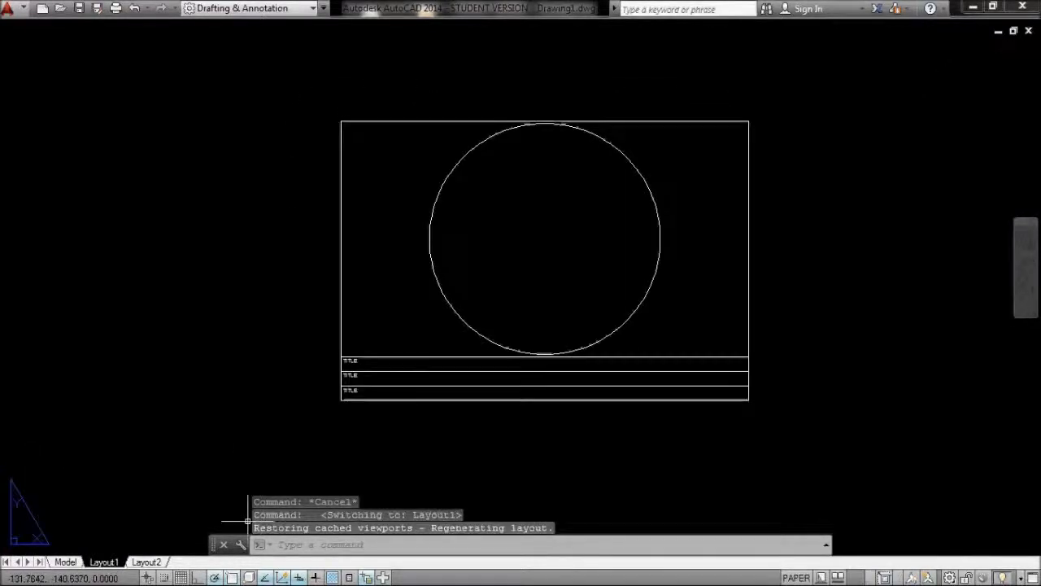
# Activate the Layout1 viewport and zoom its model view so the whole circle fits with space around it
pyautogui.doubleClick(515, 242)
pyautogui.moveTo(549, 235); pyautogui.dragTo(586, 217, button='middle')
pyautogui.scroll(3, 572, 244)
pyautogui.scroll(-6, 577, 242)
pyautogui.scroll(1, 567, 234)
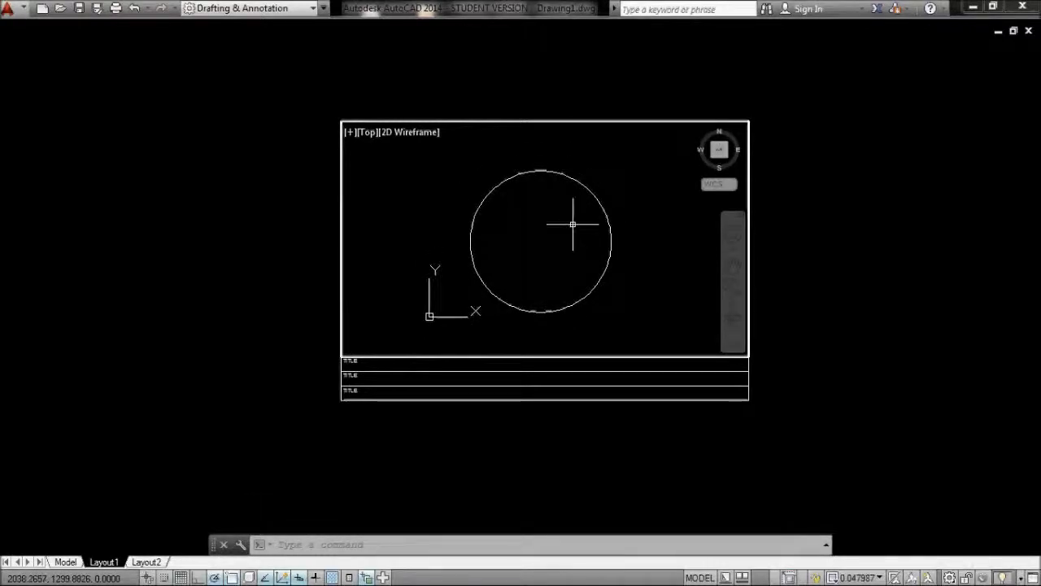
# Try viewport scales of 1:1 and 1:10 for the circle view
pyautogui.click(878, 578)
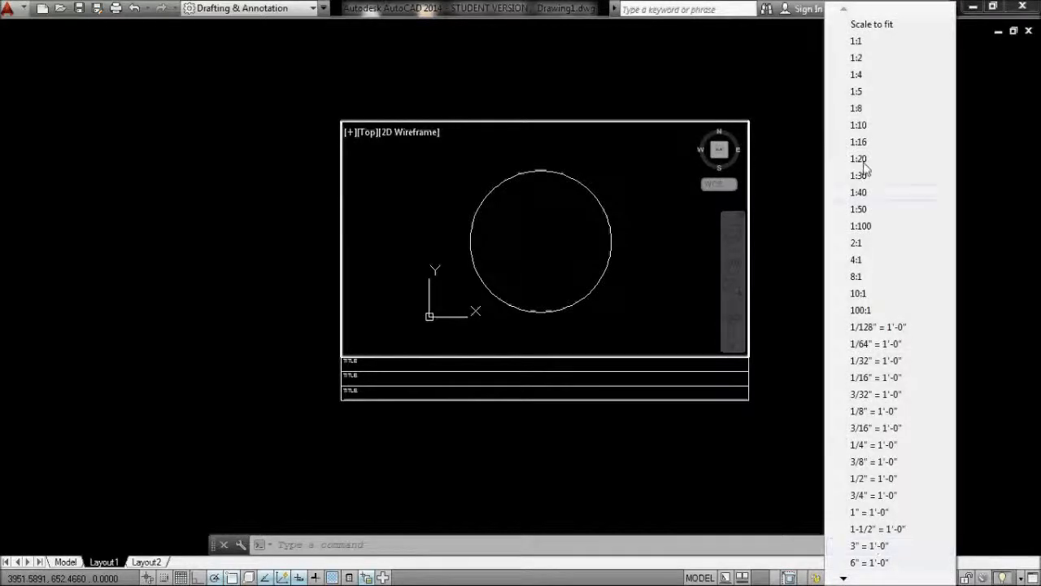
pyautogui.click(866, 40)
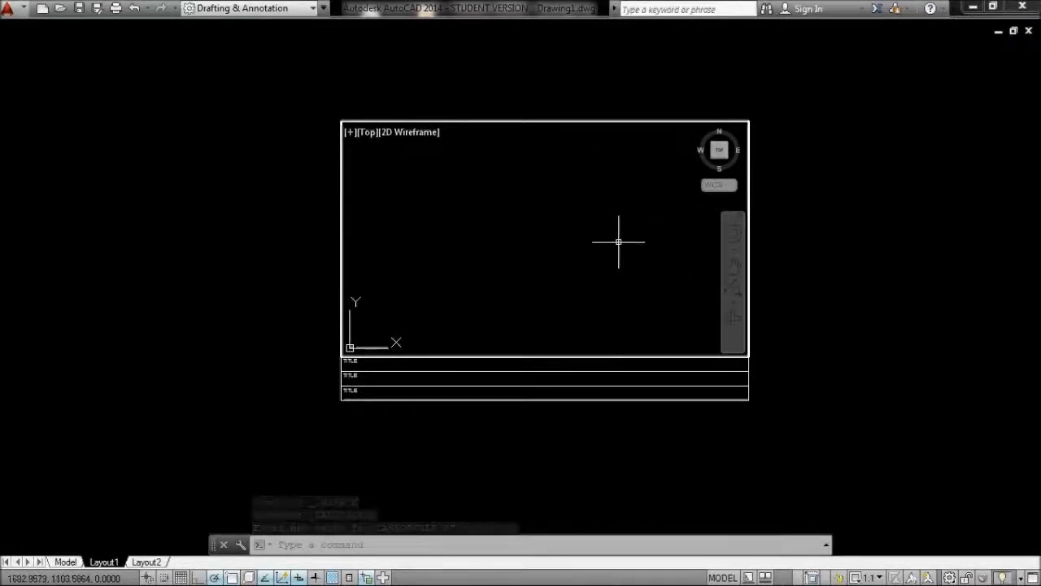
pyautogui.click(871, 578)
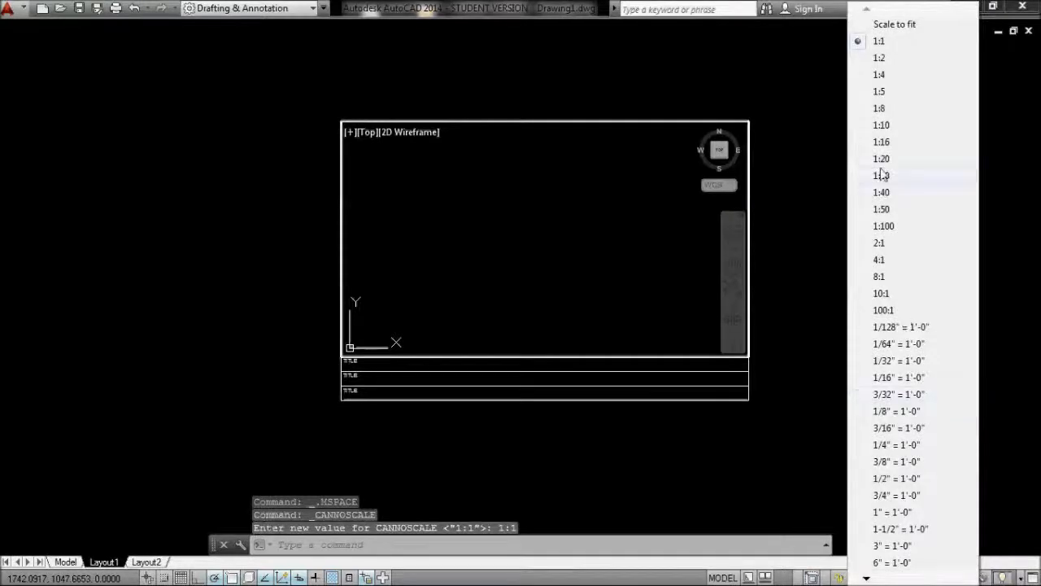
pyautogui.click(881, 124)
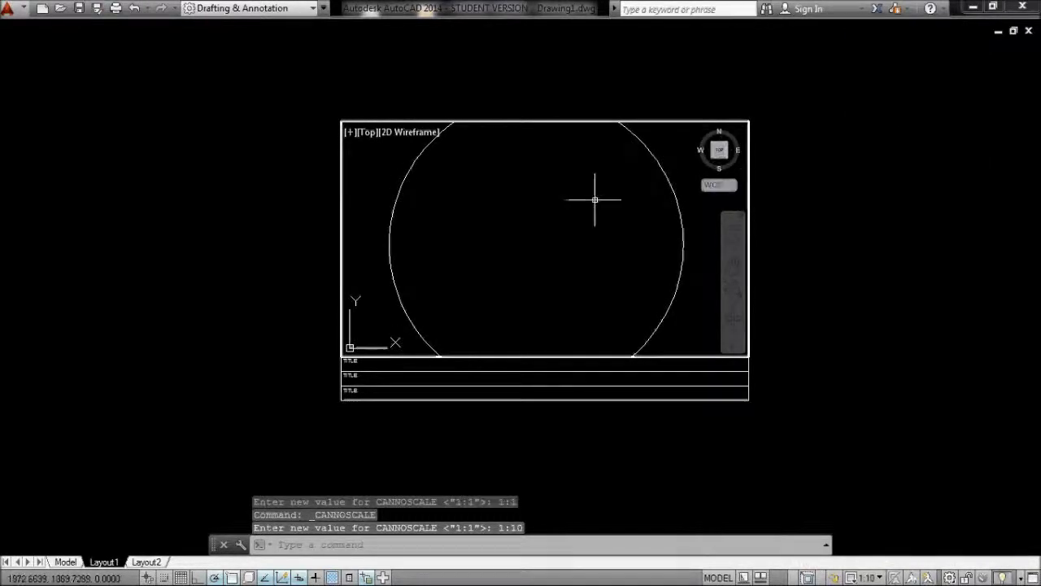
# Set the viewport scale to 1:20 and centre the circle inside the viewport
pyautogui.click(866, 578)
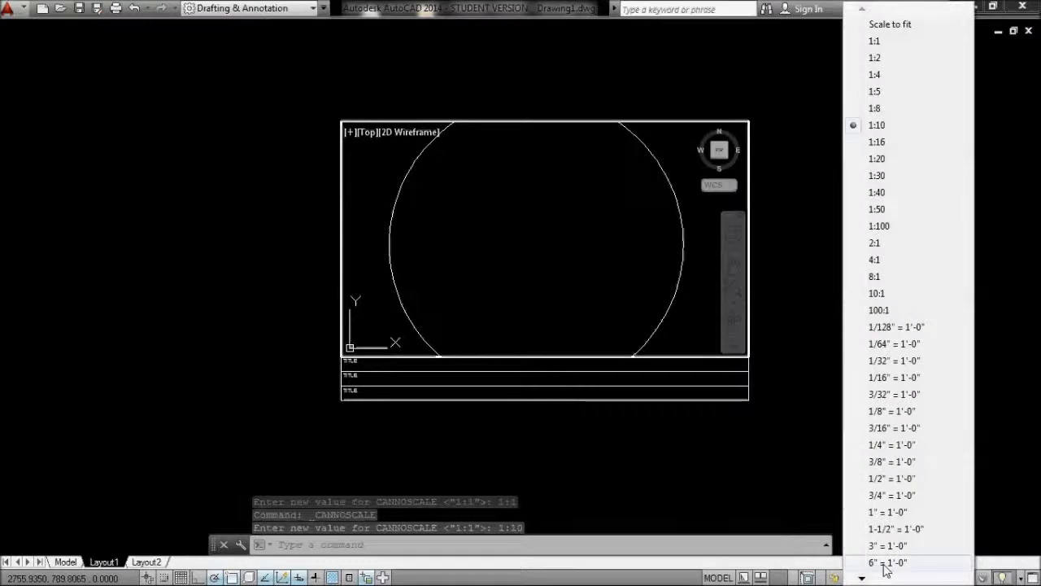
pyautogui.click(910, 159)
pyautogui.moveTo(536, 207); pyautogui.dragTo(544, 198, button='middle')
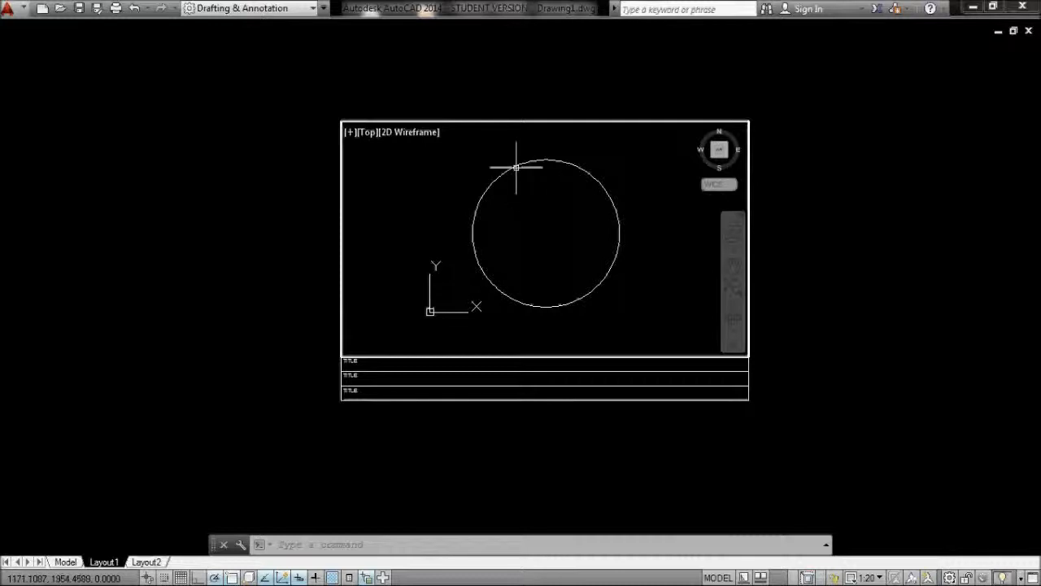
# Leave the active viewport and return to paper space on Layout1
pyautogui.doubleClick(567, 95)
pyautogui.moveTo(574, 259); pyautogui.dragTo(540, 197, button='middle')
pyautogui.scroll(1, 554, 286)
pyautogui.scroll(-1, 554, 285)
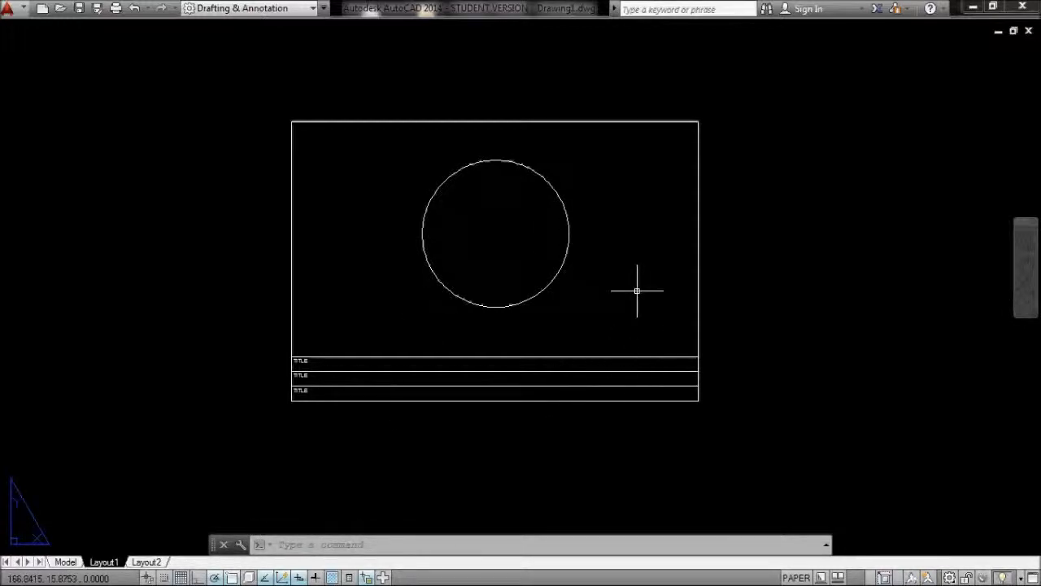
# Start attaching an image through External References, then cancel the file selection and close the references
pyautogui.write('im')
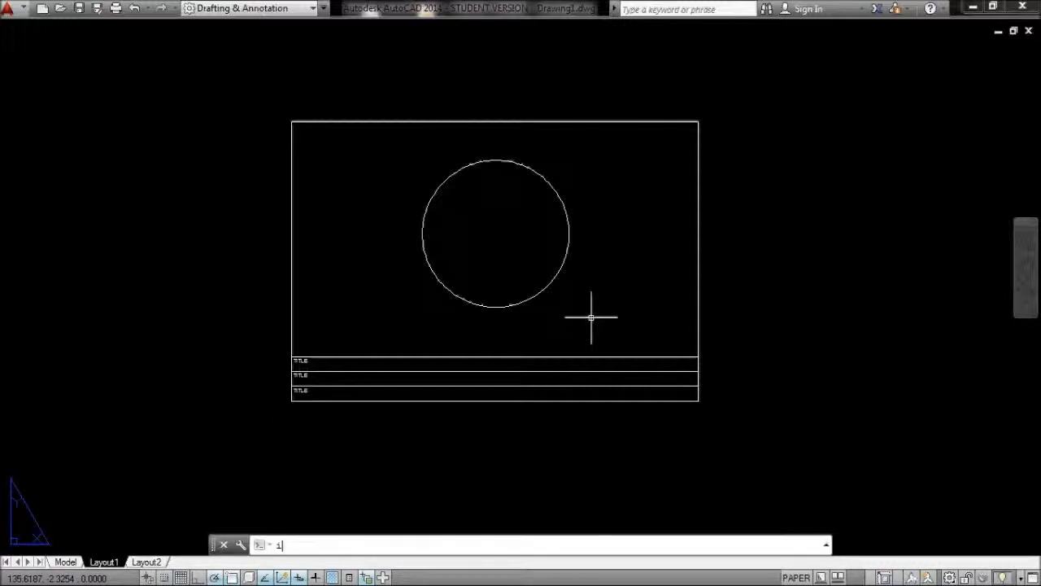
pyautogui.press('Return')
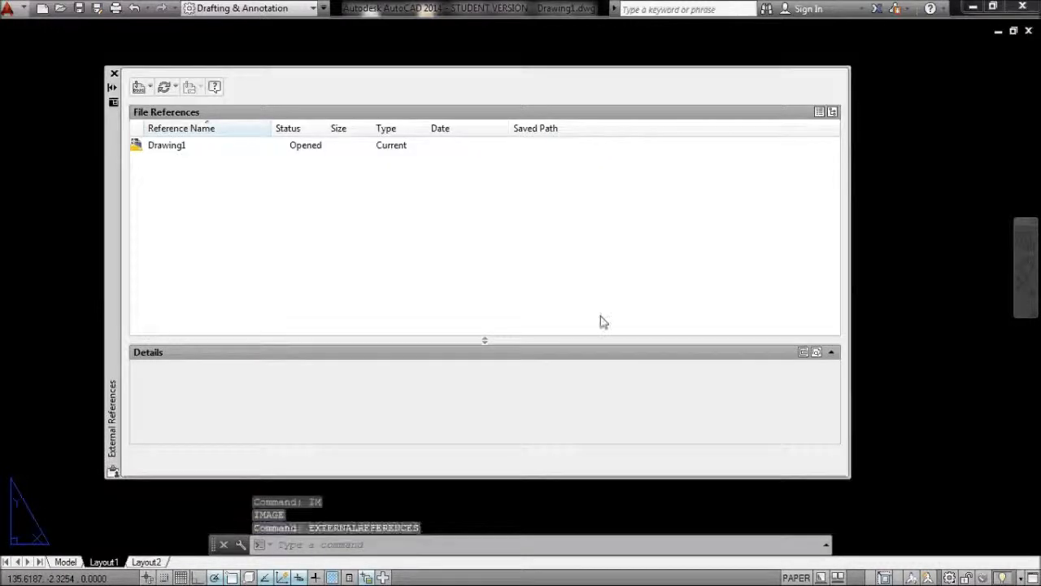
pyautogui.click(148, 88)
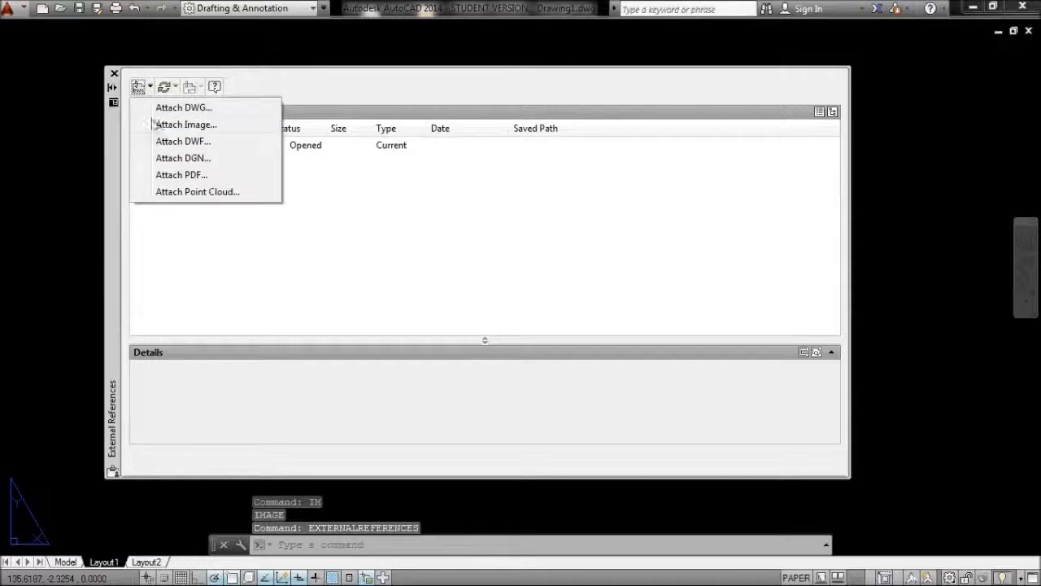
pyautogui.click(179, 126)
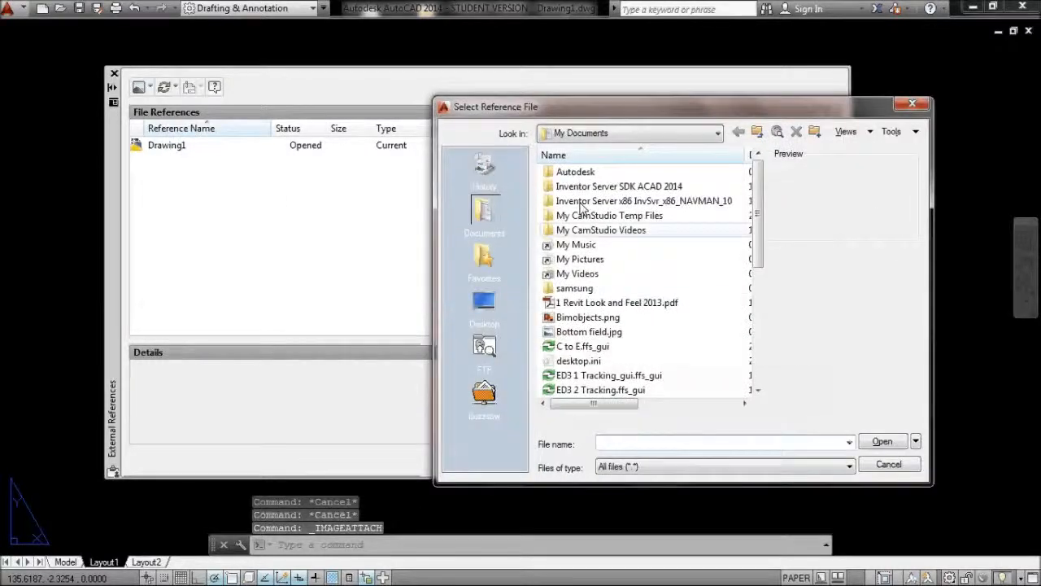
pyautogui.click(889, 464)
pyautogui.click(114, 73)
pyautogui.press('Escape')
pyautogui.press('Escape')
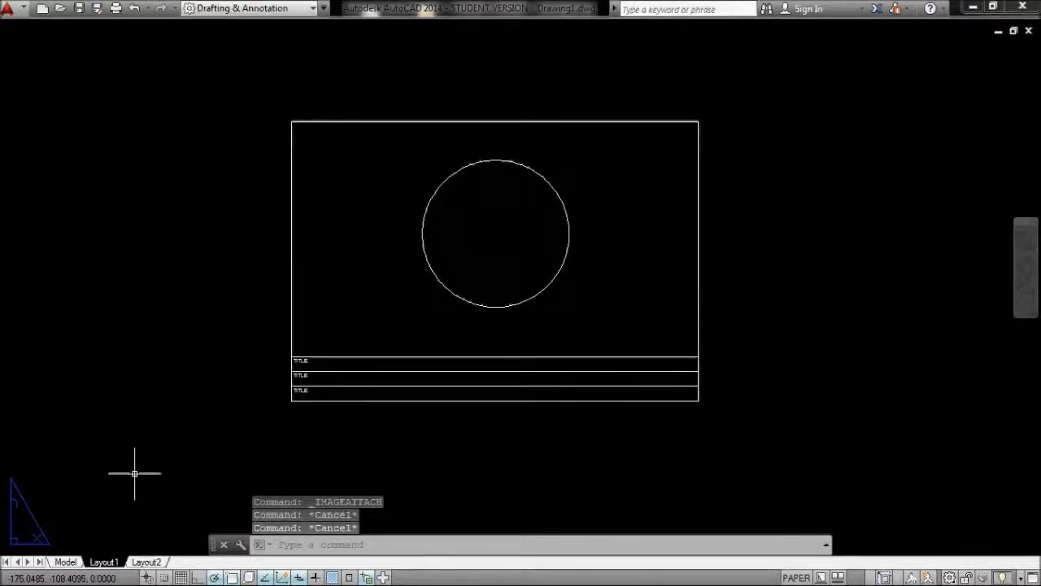
# Switch to model space and restore the ribbon with its annotation tools shown
pyautogui.click(65, 561)
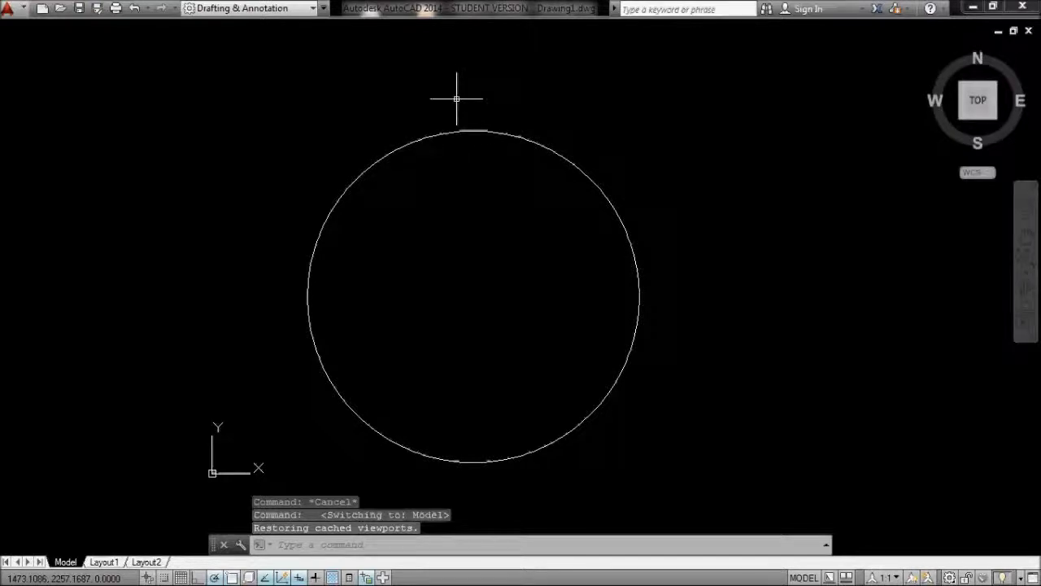
pyautogui.write('ribbon')
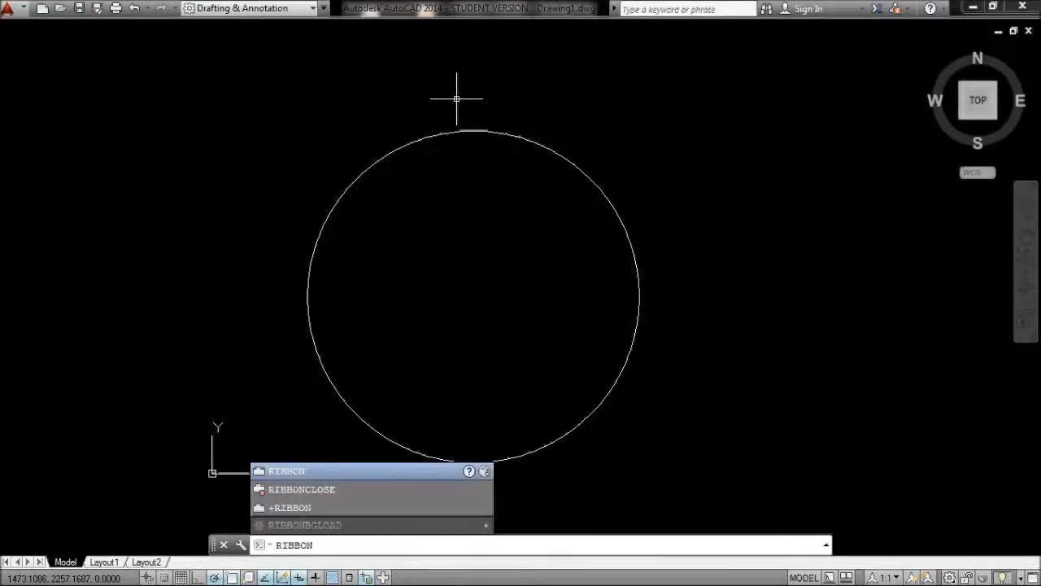
pyautogui.press('Return')
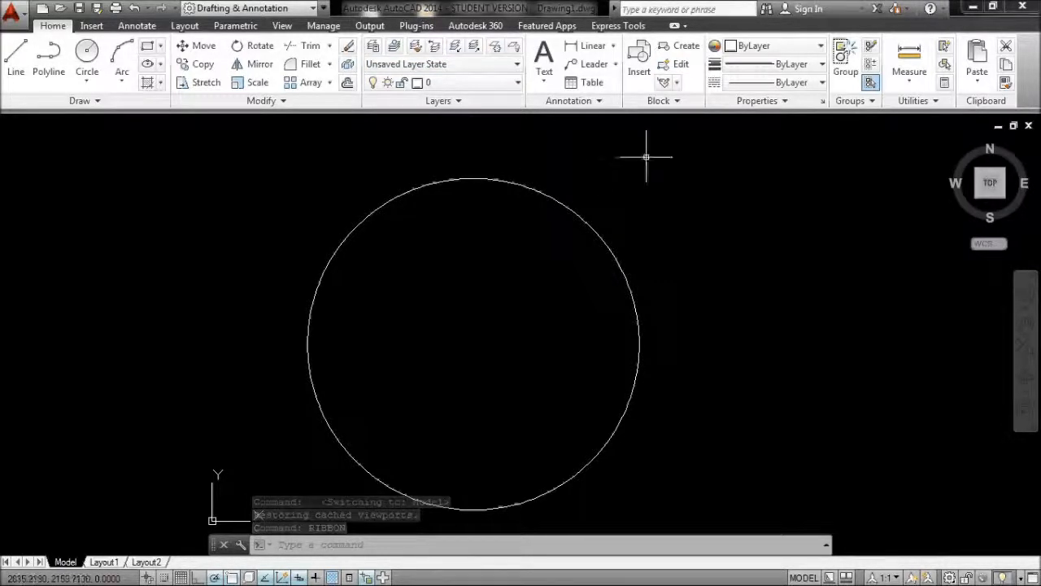
pyautogui.click(136, 25)
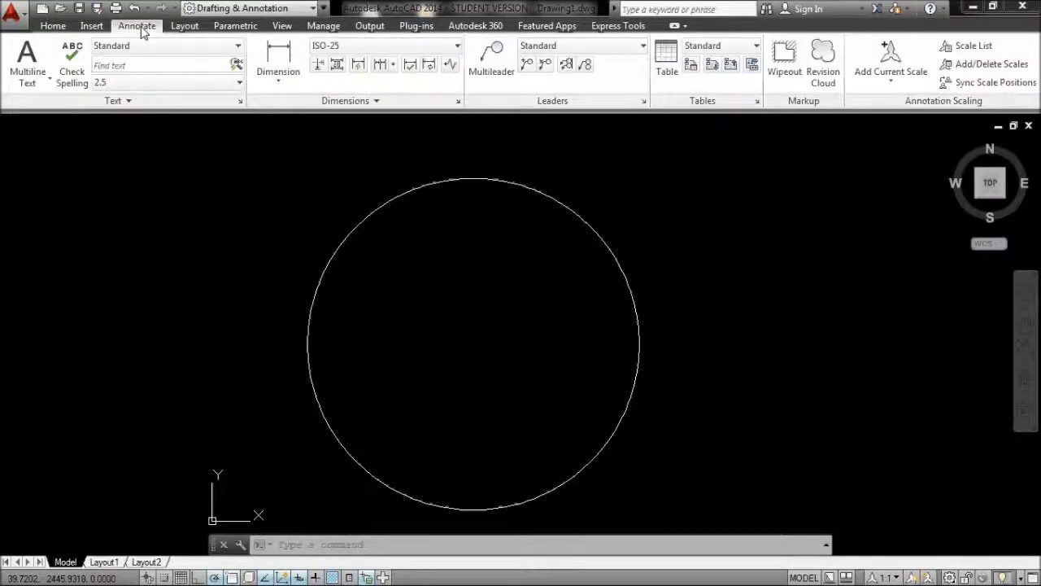
pyautogui.click(457, 103)
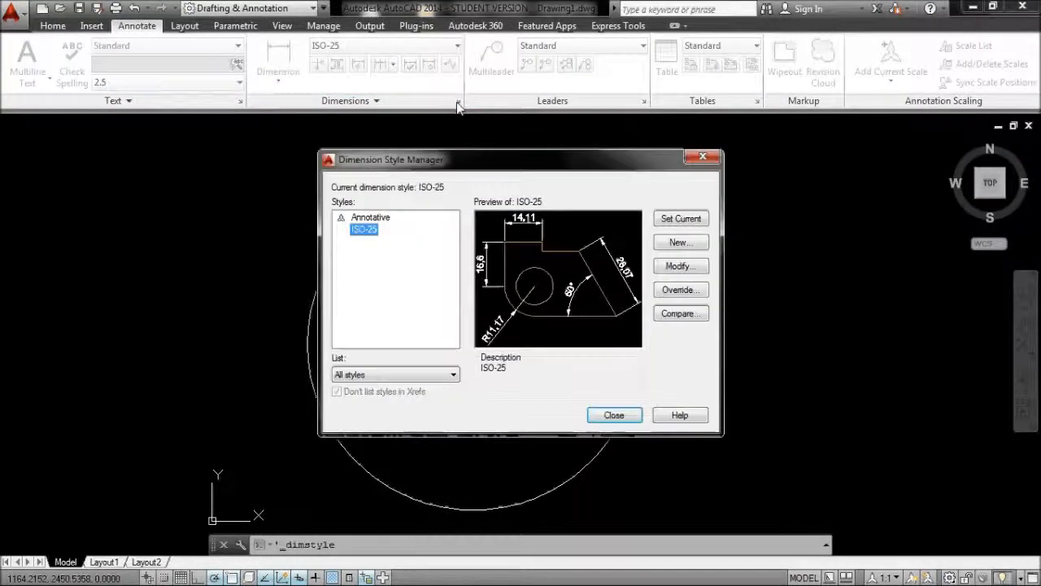
pyautogui.click(708, 157)
pyautogui.press('Escape')
pyautogui.hotkey('ctrl', '0')
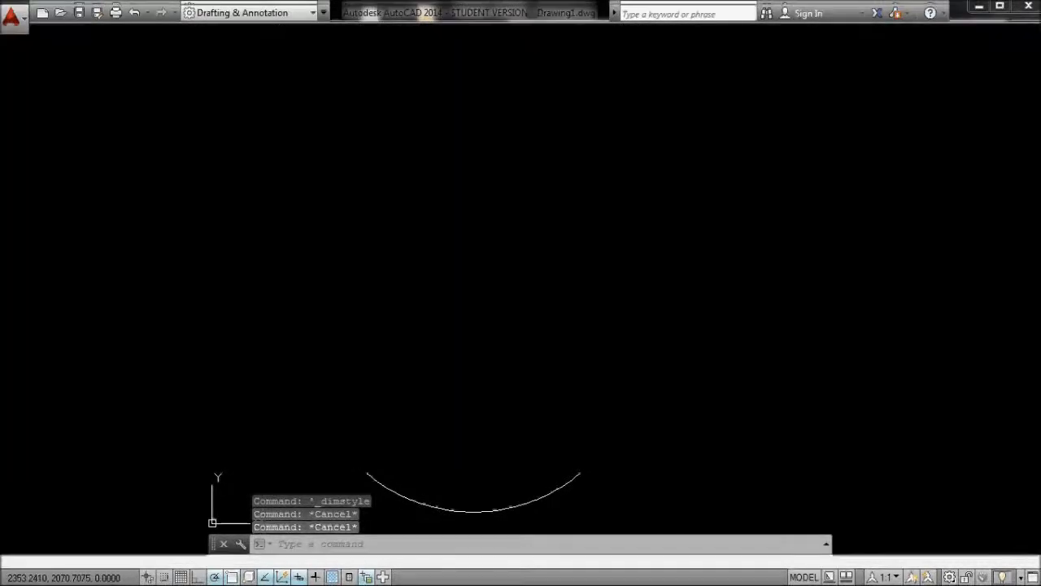
# Create a new annotative dimension style named 20, based on ISO-25, and open its settings
pyautogui.write('dimstyle')
pyautogui.press('Return')
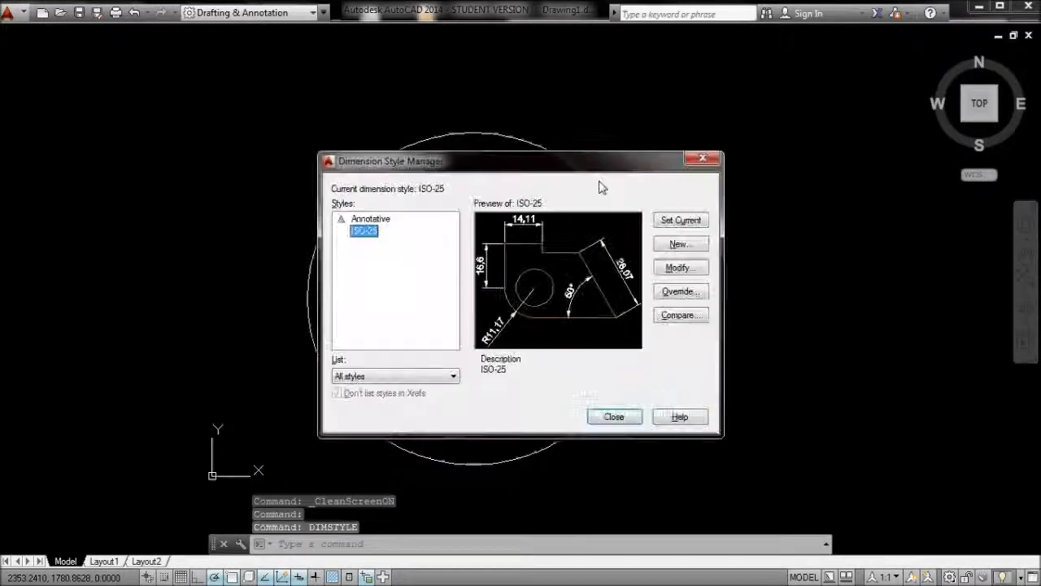
pyautogui.click(681, 244)
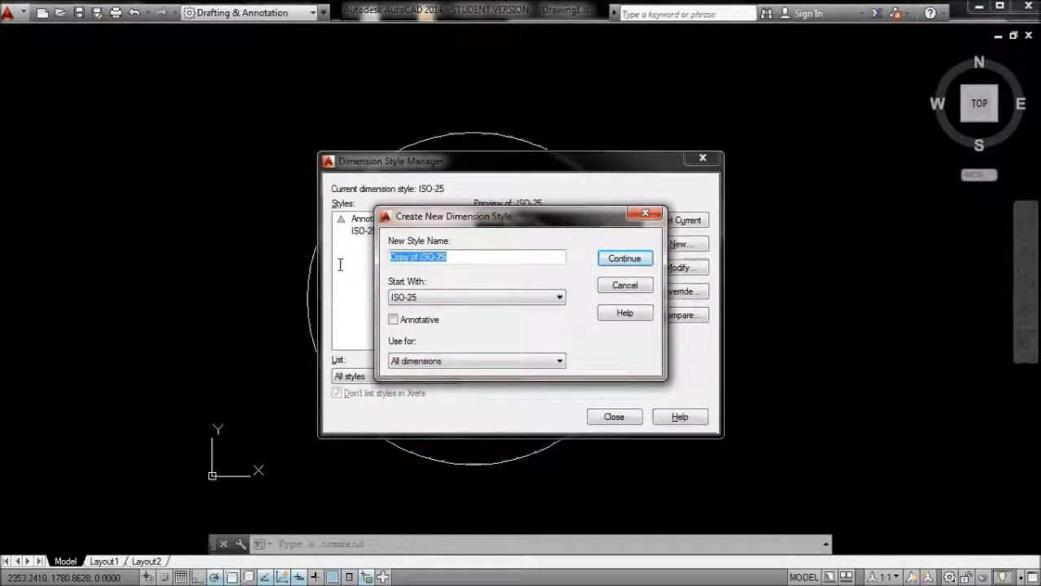
pyautogui.click(393, 320)
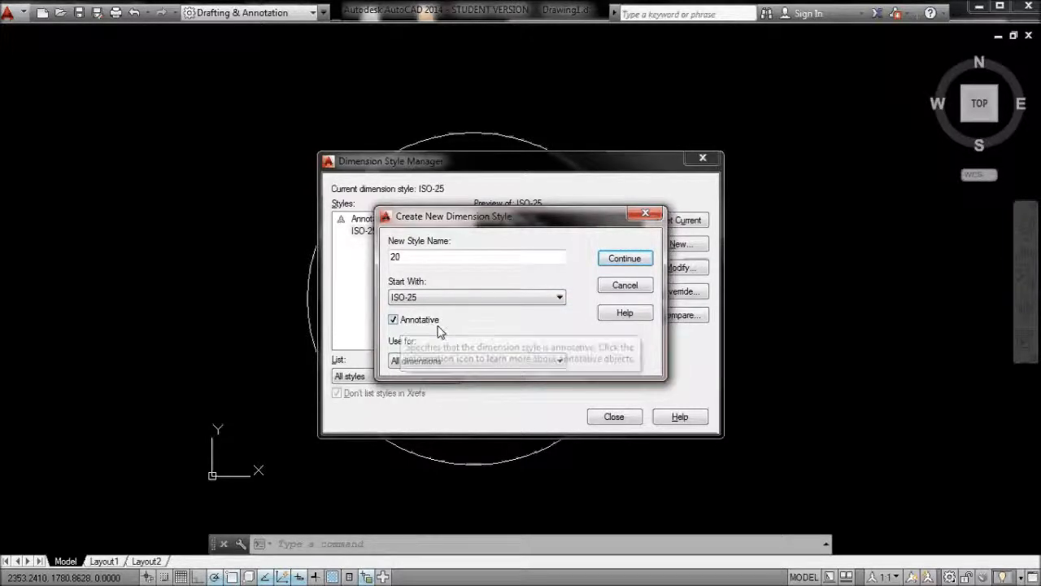
pyautogui.click(624, 259)
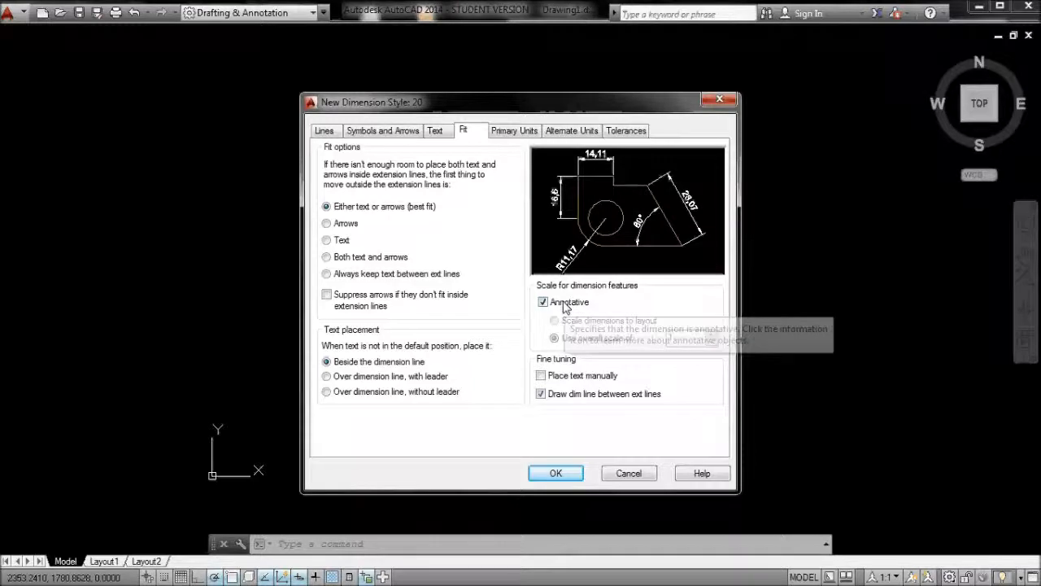
# Set the text offset from the dimension line to 1 in the new style and review its symbols and arrows settings
pyautogui.click(442, 135)
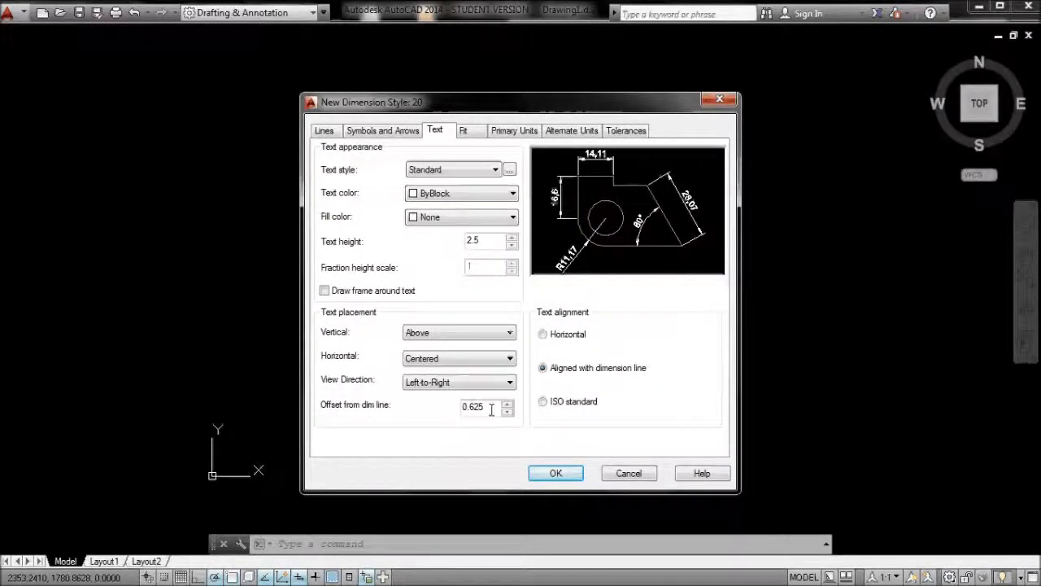
pyautogui.moveTo(490, 409); pyautogui.dragTo(428, 404)
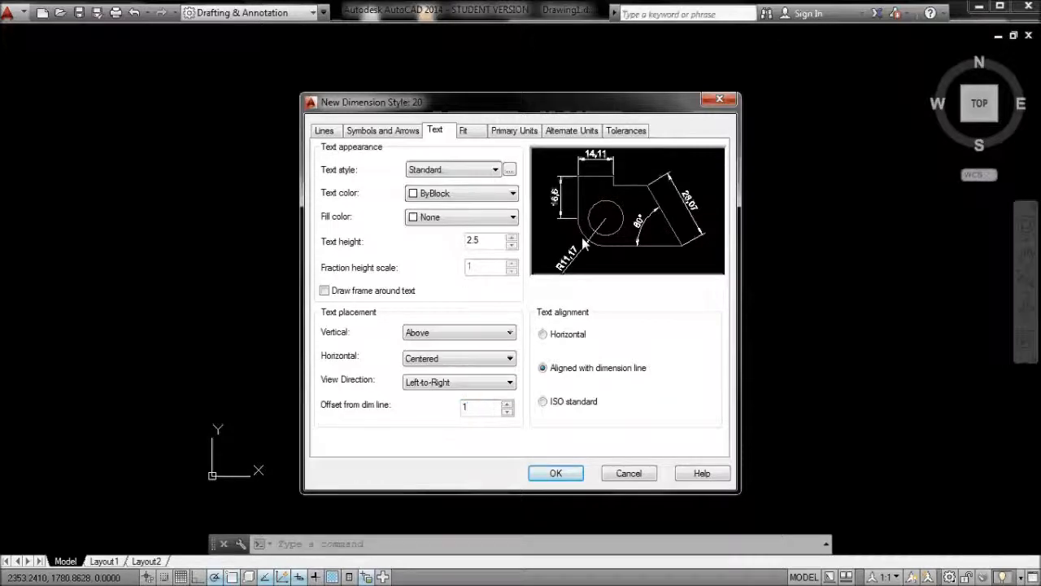
pyautogui.click(388, 133)
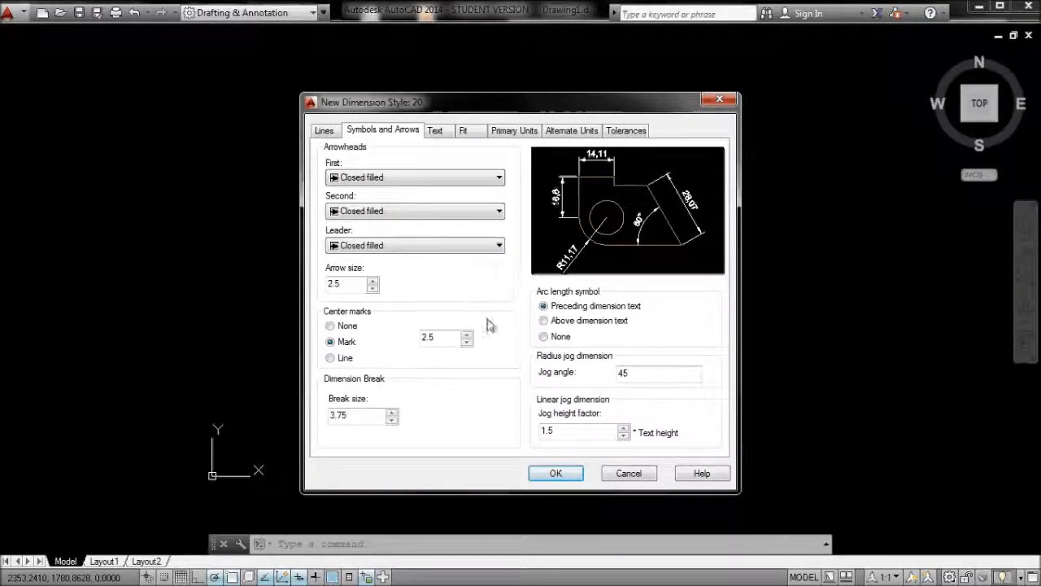
# Set the linear dimension precision of the new style's primary units to 0
pyautogui.click(511, 130)
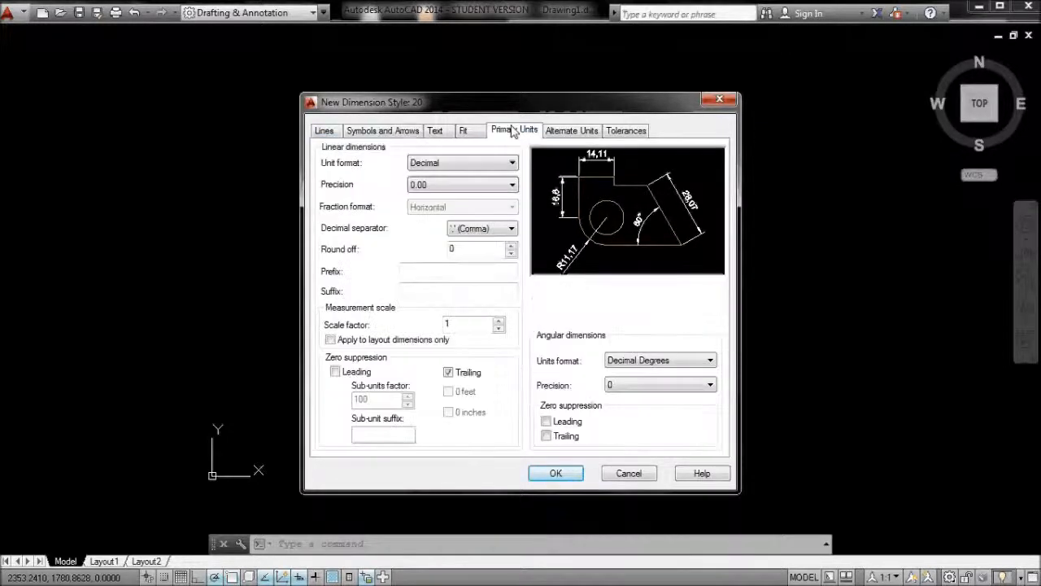
pyautogui.click(472, 189)
pyautogui.click(440, 200)
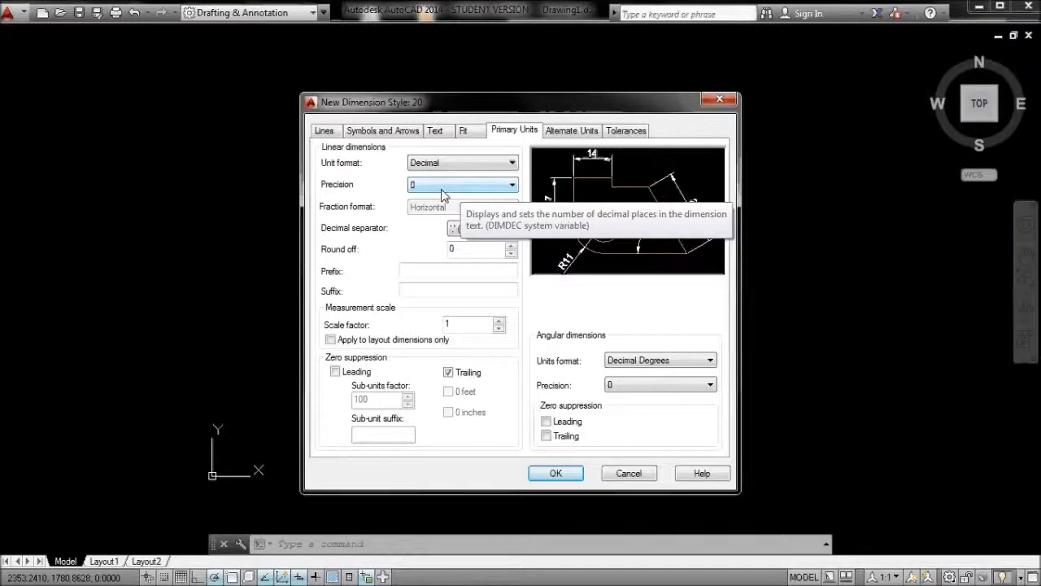
pyautogui.click(441, 189)
pyautogui.click(465, 199)
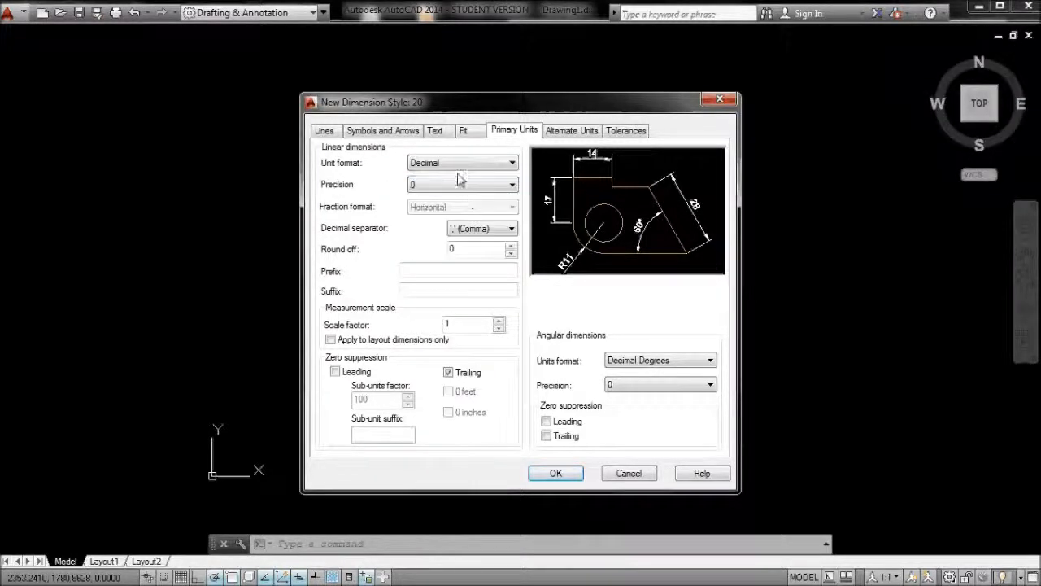
# Keep the angular units as Decimal Degrees, set the decimal separator to Period, and save dimension style 20
pyautogui.click(639, 363)
pyautogui.click(640, 371)
pyautogui.click(470, 231)
pyautogui.click(480, 262)
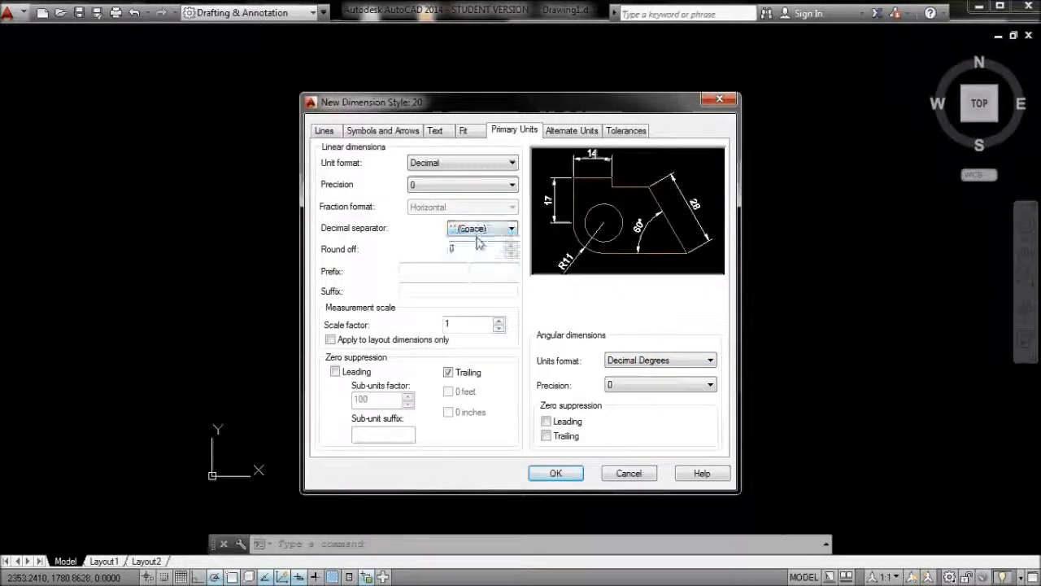
pyautogui.click(480, 229)
pyautogui.click(476, 240)
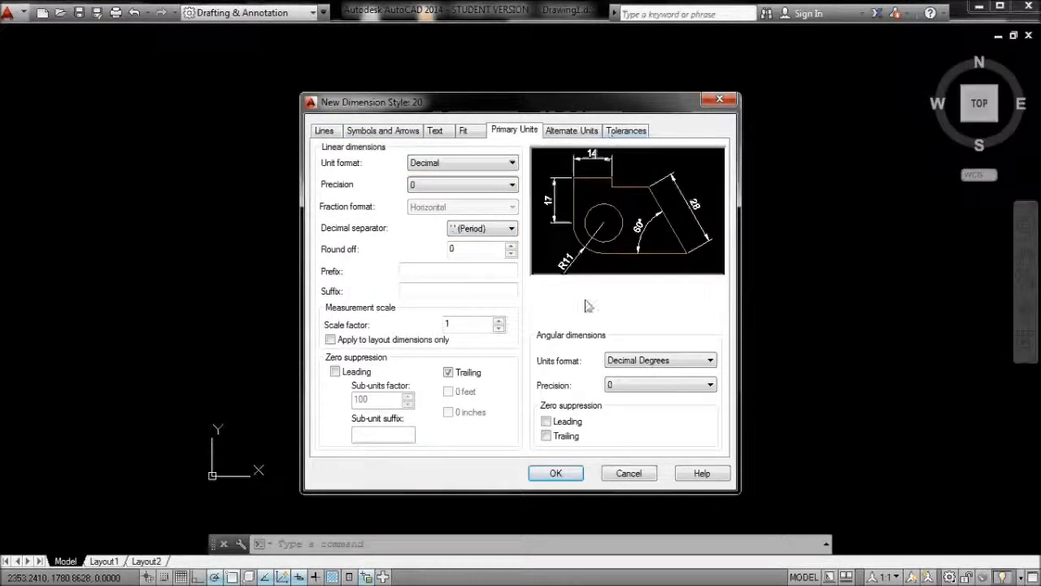
pyautogui.click(555, 473)
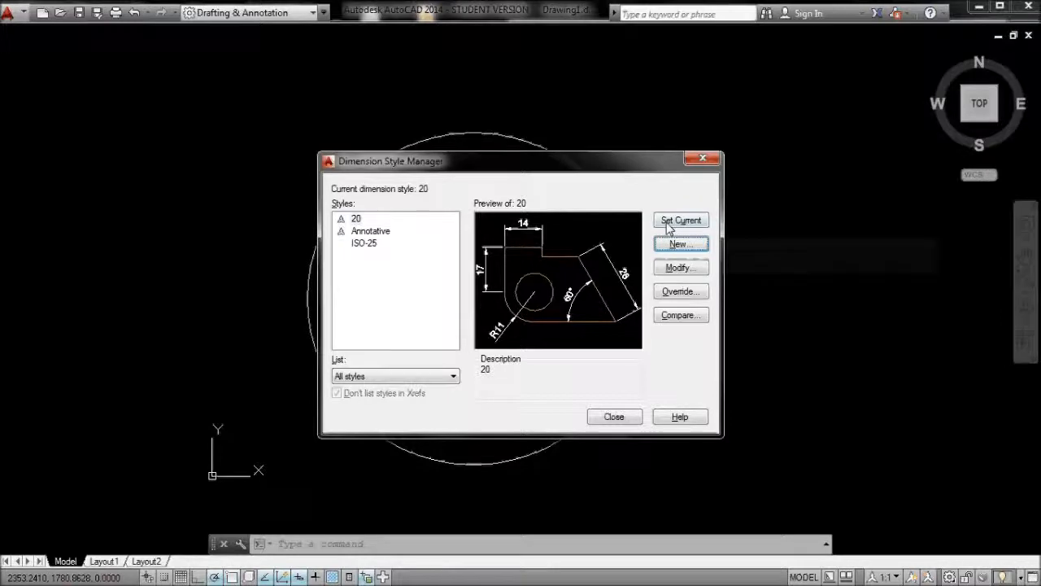
pyautogui.click(618, 417)
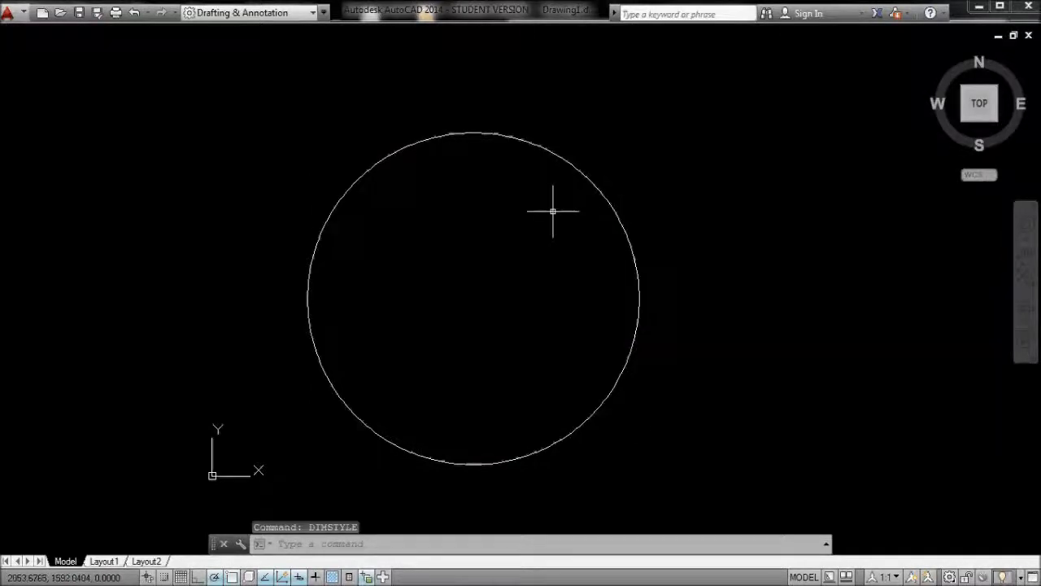
# Add a radius dimension to the circle at annotation scale 1:20, with its text placed inside the circle's upper-right part
pyautogui.hotkey('ctrl', '0')
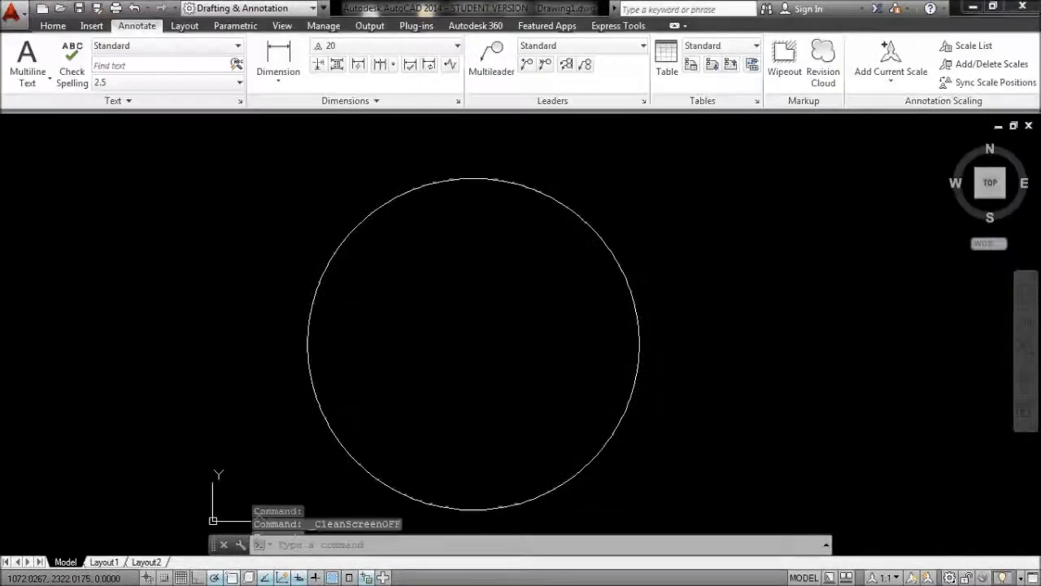
pyautogui.click(288, 75)
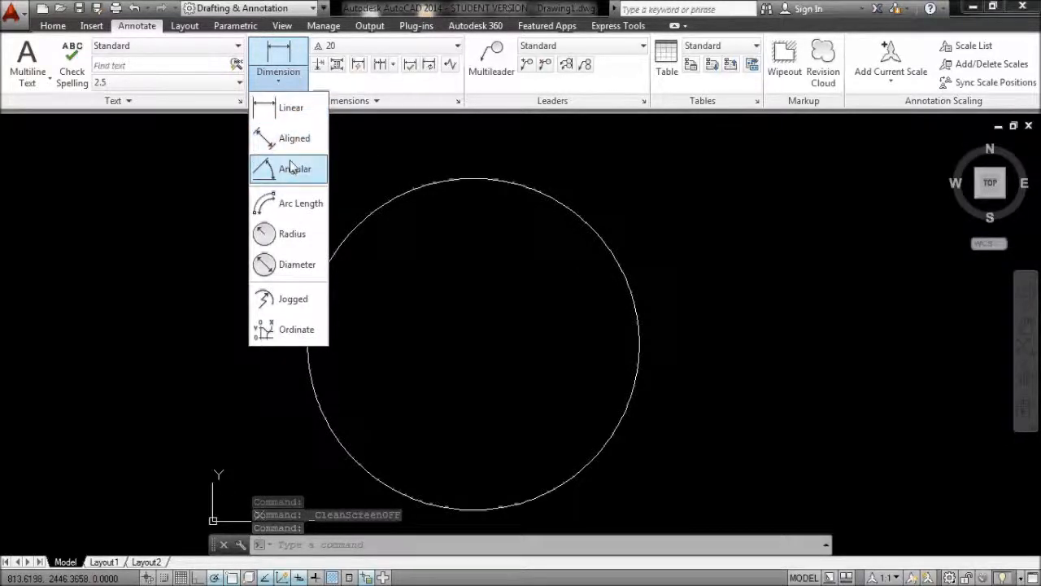
pyautogui.click(292, 235)
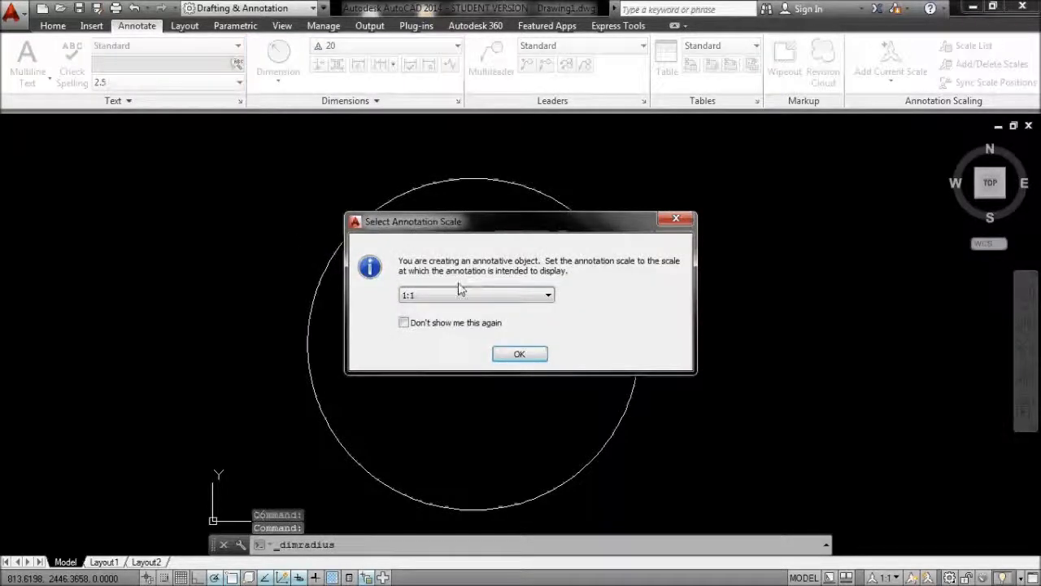
pyautogui.click(536, 299)
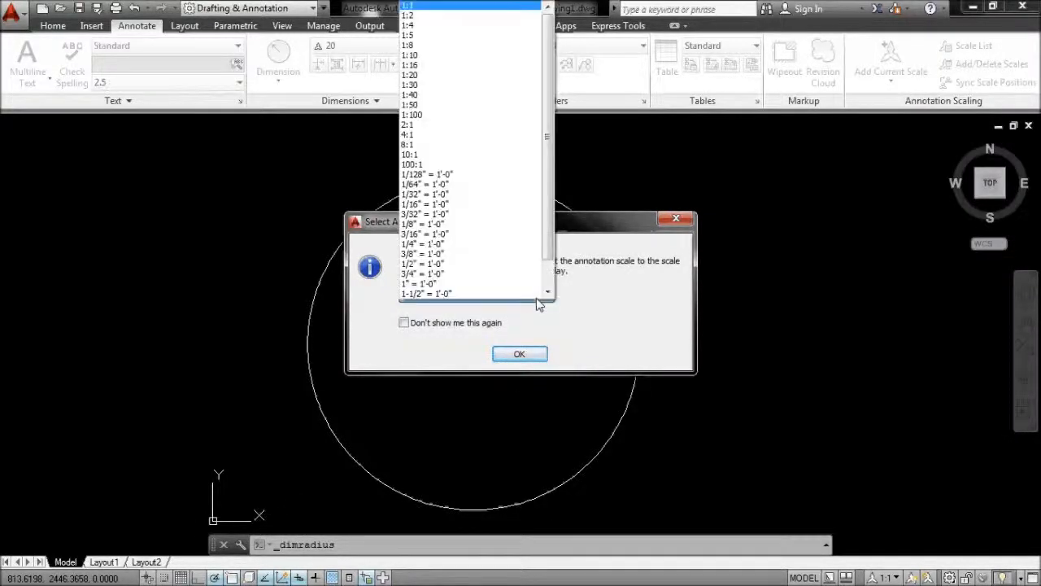
pyautogui.click(426, 76)
pyautogui.click(521, 356)
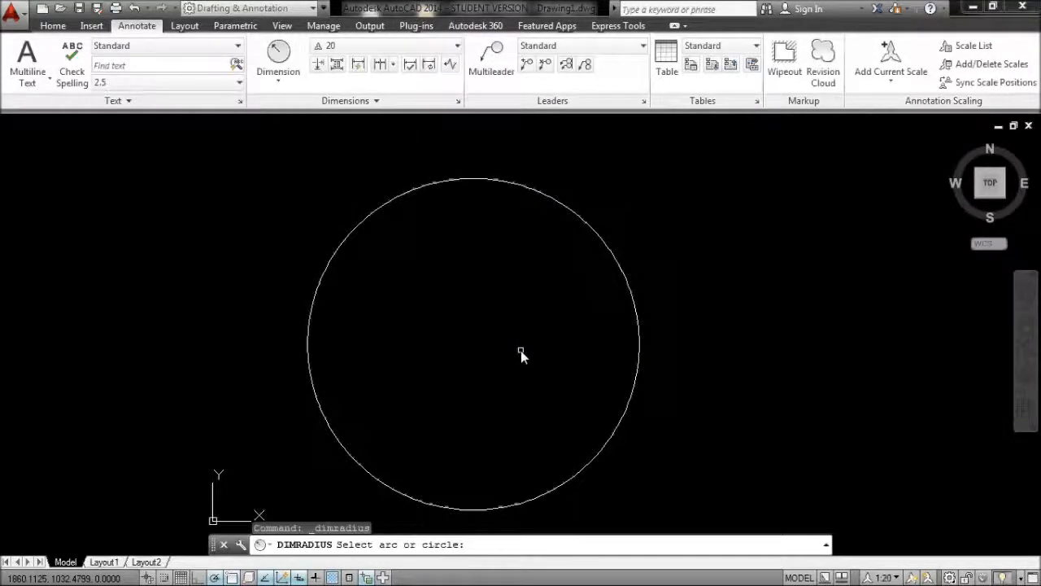
pyautogui.click(595, 232)
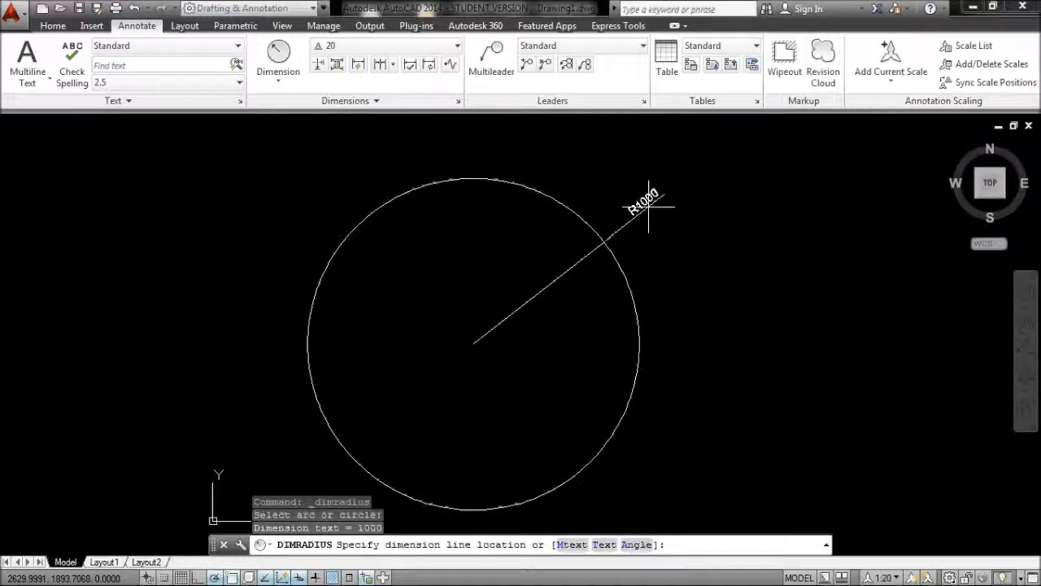
pyautogui.click(561, 278)
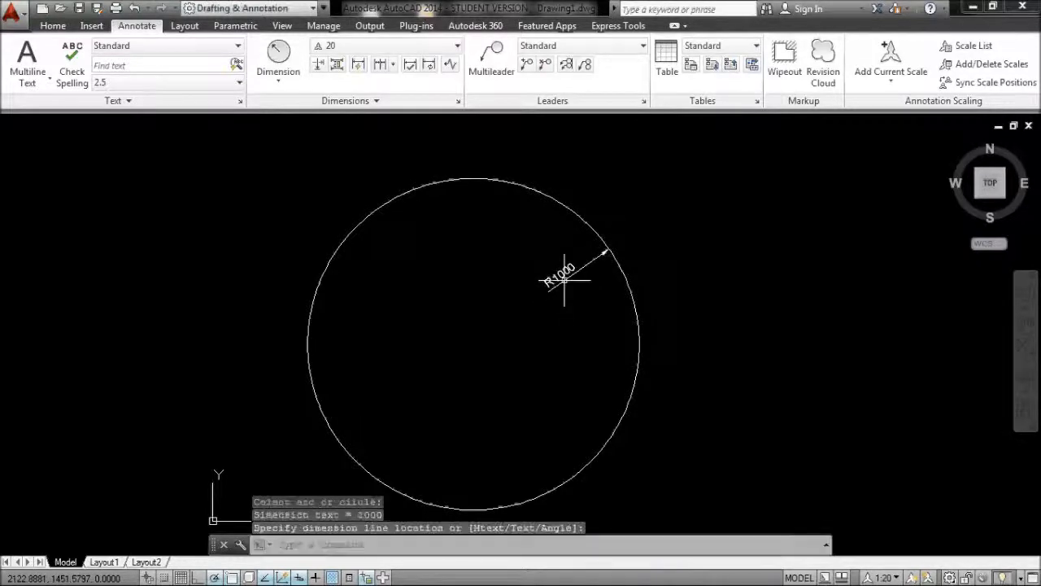
# Draw a horizontal line about 1950 units long just above the circle
pyautogui.scroll(5, 571, 265)
pyautogui.scroll(-1, 550, 342)
pyautogui.scroll(-8, 550, 341)
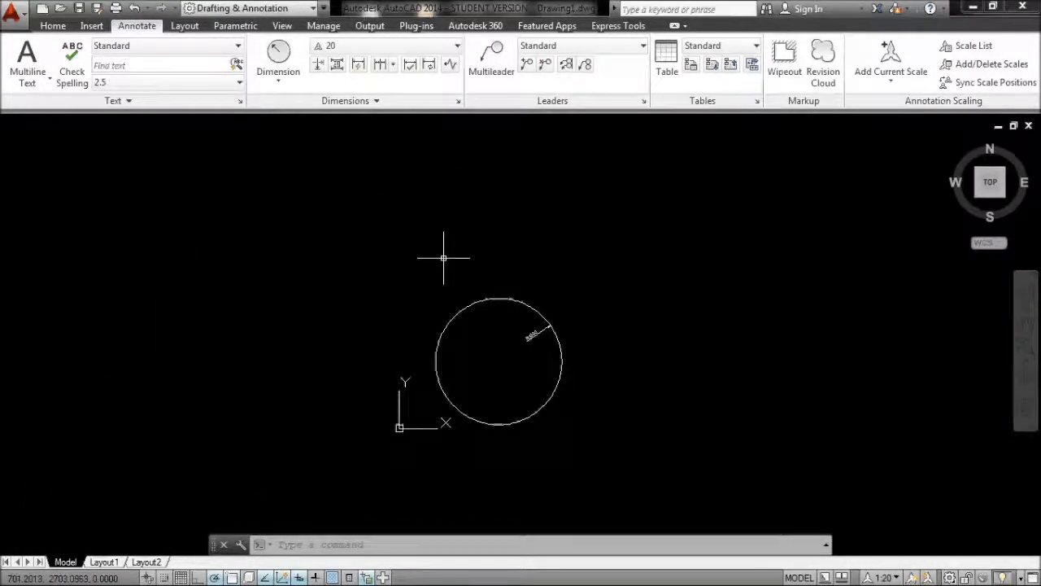
pyautogui.write('l')
pyautogui.press('Return')
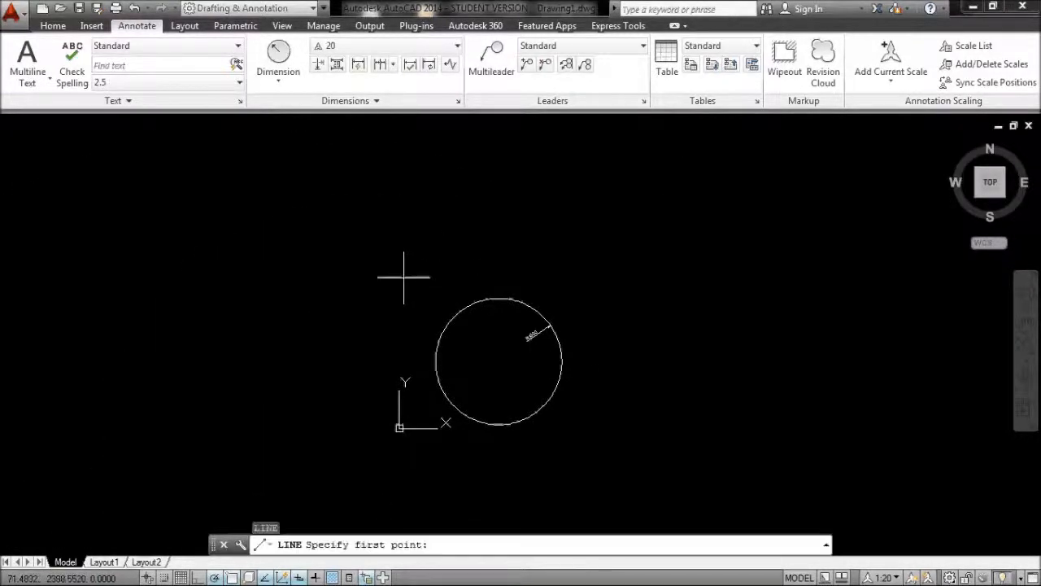
pyautogui.click(425, 264)
pyautogui.click(549, 265)
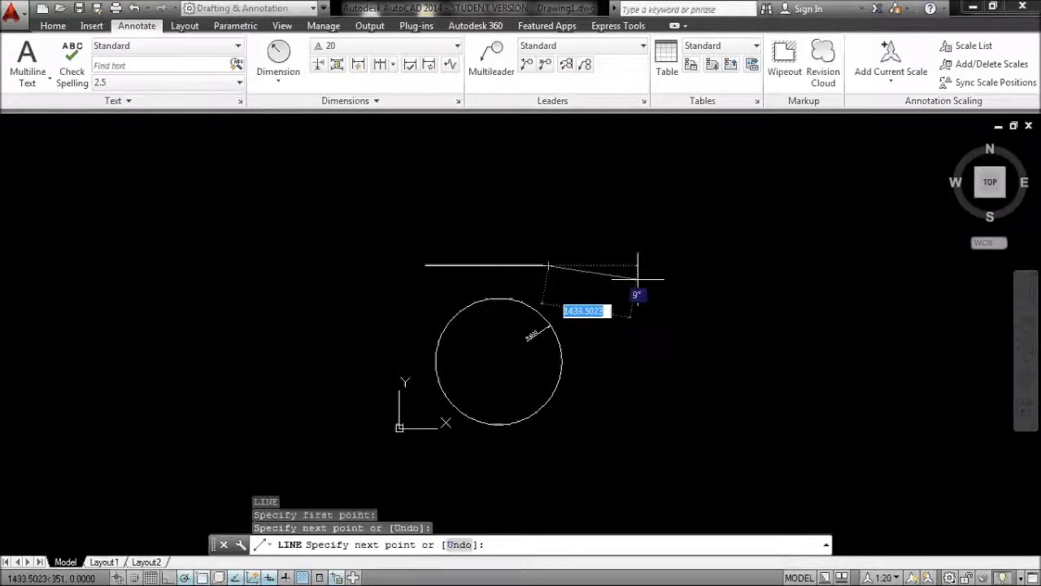
pyautogui.press('Escape')
pyautogui.press('Escape')
# Add a linear dimension between the horizontal line's endpoints, placed between the line and the circle
pyautogui.scroll(6, 524, 284)
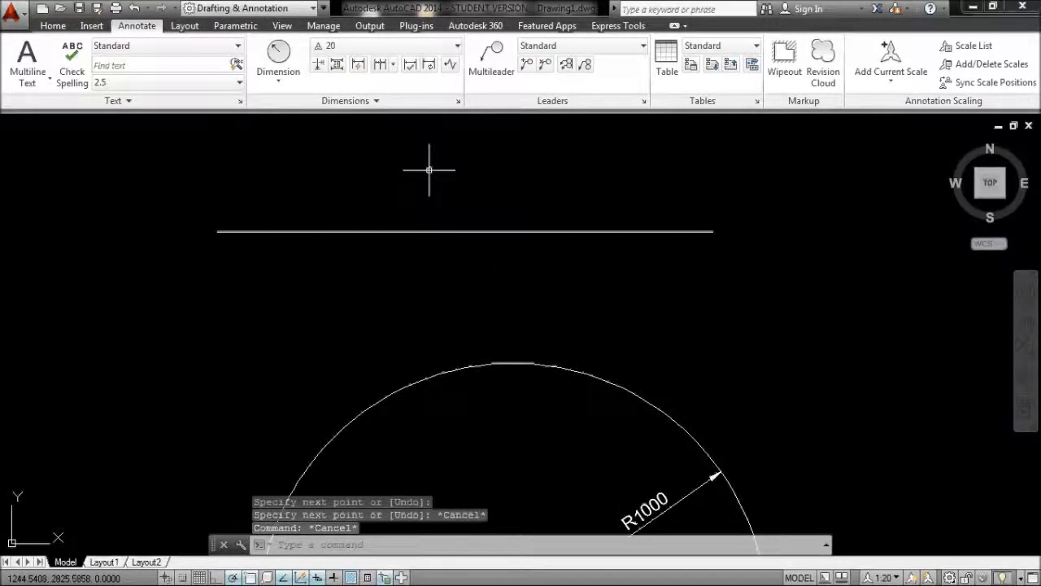
pyautogui.click(279, 79)
pyautogui.click(286, 109)
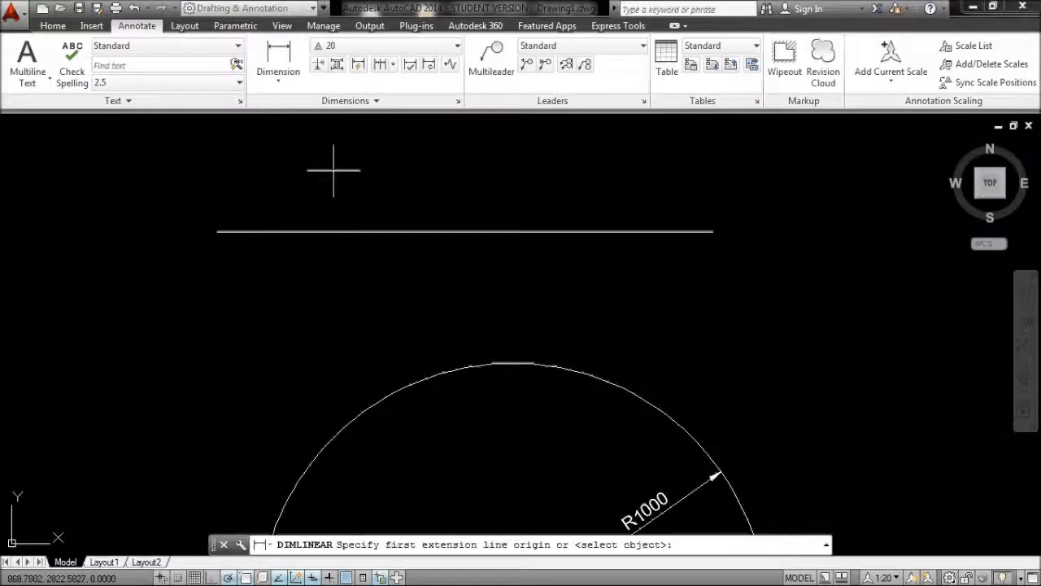
pyautogui.click(217, 232)
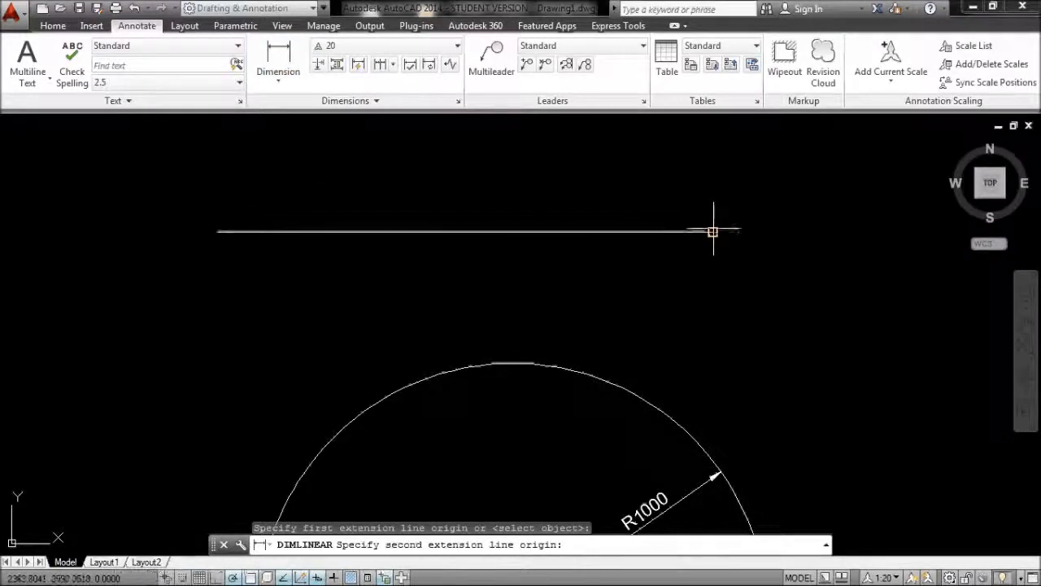
pyautogui.click(713, 232)
pyautogui.click(715, 271)
# Draw a diagonal line sloping down toward the circle's left side, about 763 units wide and 737 units high
pyautogui.scroll(-5, 568, 236)
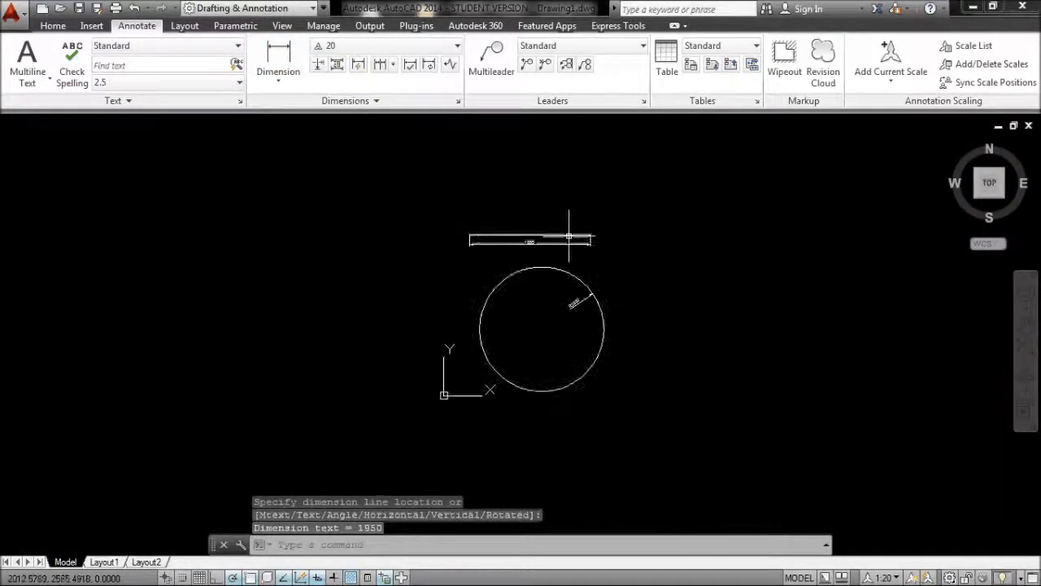
pyautogui.write('l')
pyautogui.press('Return')
pyautogui.click(411, 270)
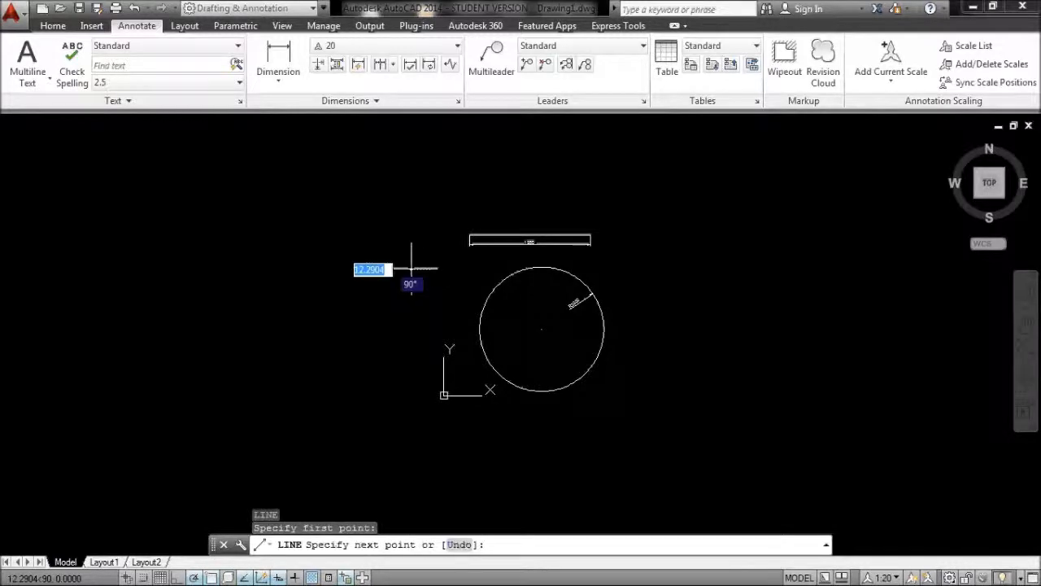
pyautogui.click(459, 315)
pyautogui.press('Escape')
pyautogui.press('Escape')
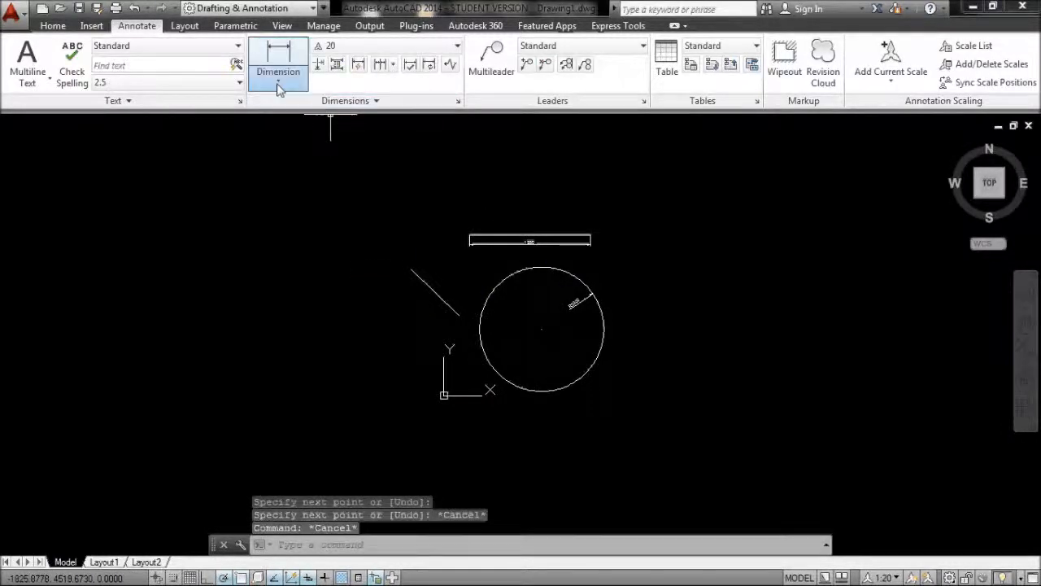
pyautogui.click(278, 81)
pyautogui.click(291, 107)
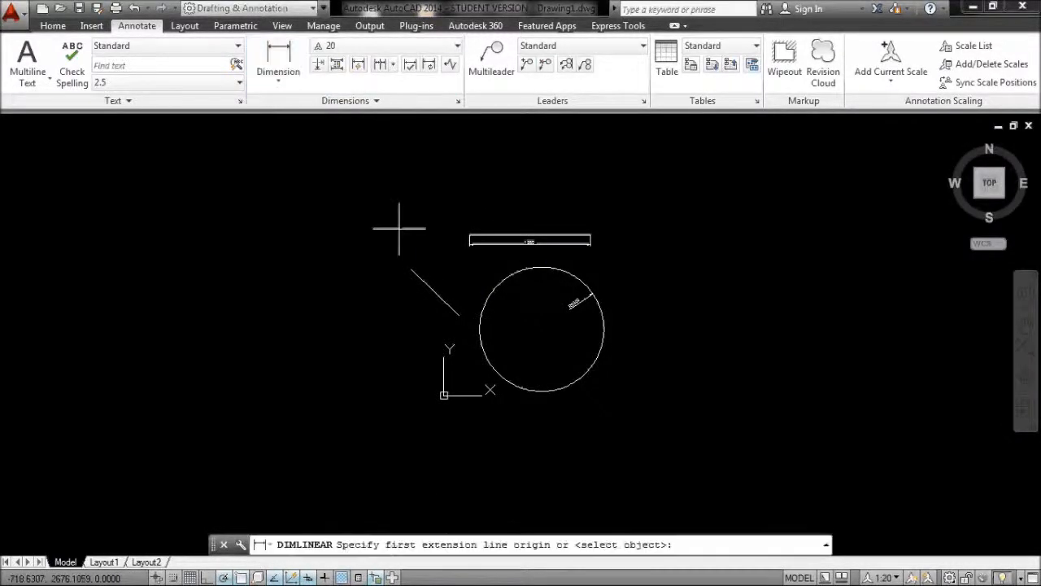
pyautogui.click(411, 269)
pyautogui.click(459, 315)
pyautogui.scroll(8, 430, 309)
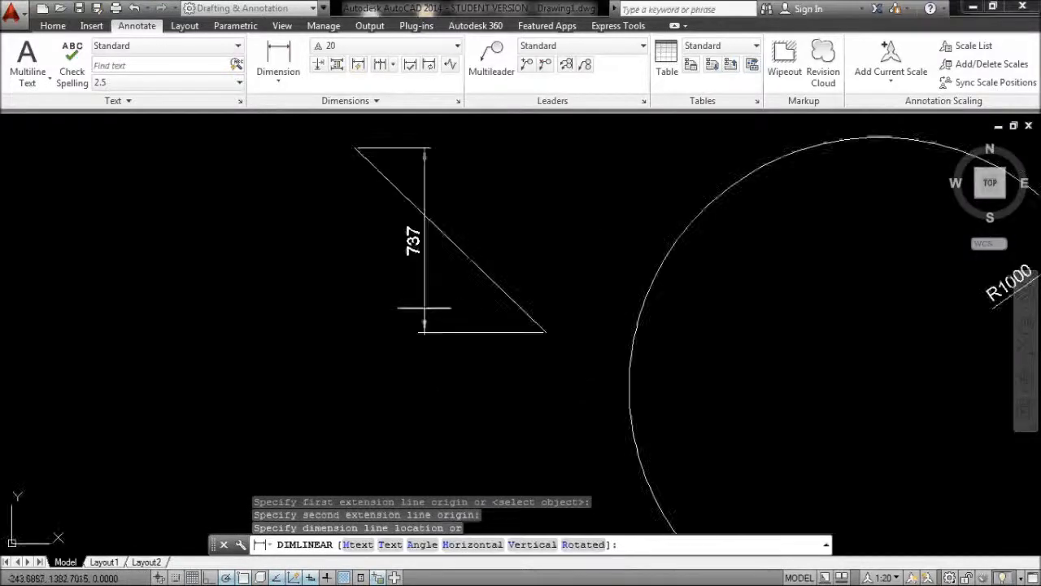
pyautogui.scroll(-5, 372, 297)
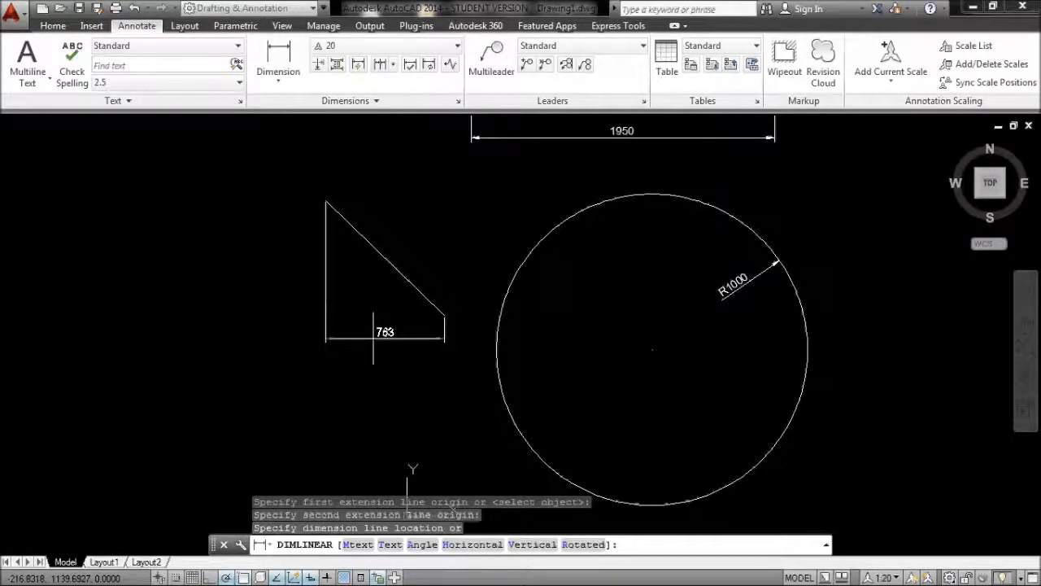
pyautogui.press('Escape')
# Add an aligned dimension between the diagonal line's endpoints, placed on its lower-left side
pyautogui.click(278, 81)
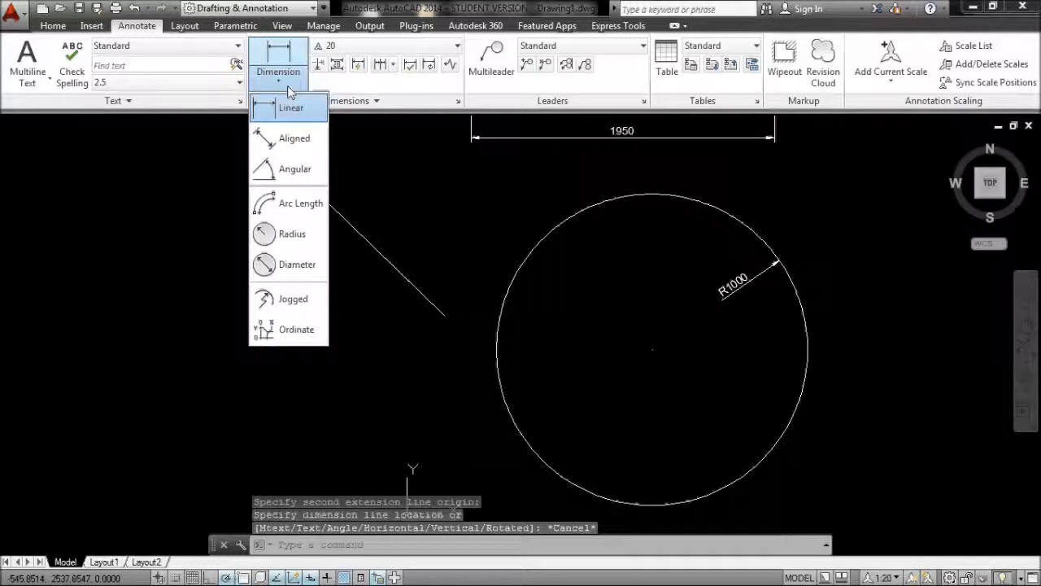
pyautogui.click(326, 201)
pyautogui.click(444, 315)
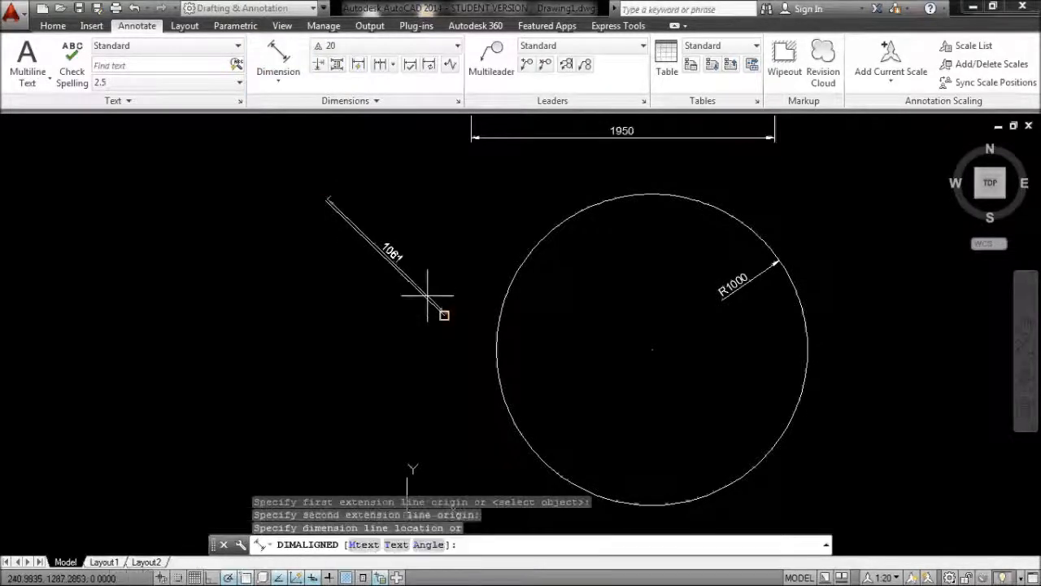
pyautogui.click(403, 296)
pyautogui.press('Escape')
pyautogui.press('Escape')
pyautogui.moveTo(455, 241); pyautogui.dragTo(339, 266, button='middle')
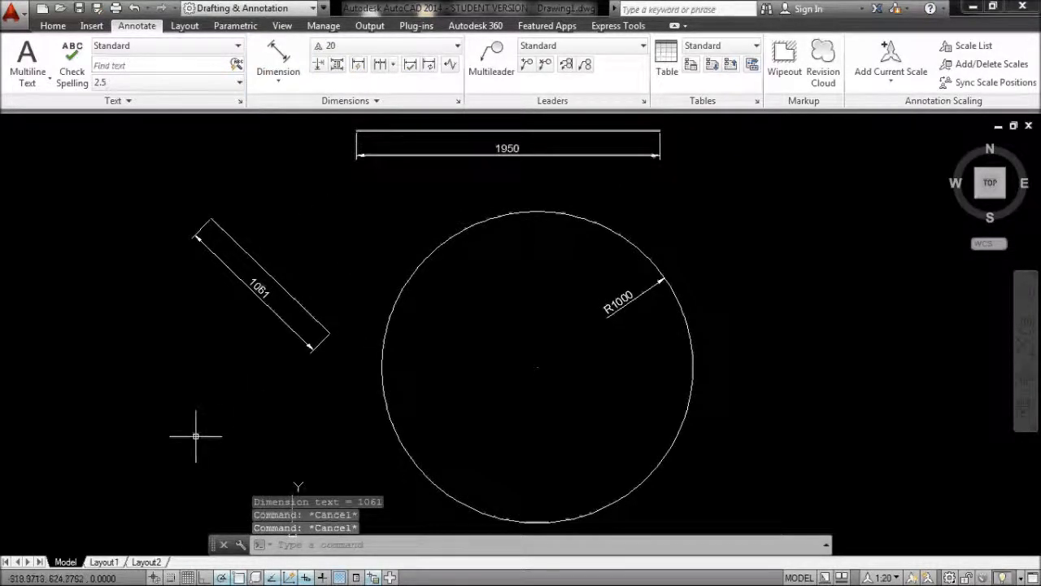
# On Layout1, shift the model view inside the viewport so all dimensioned geometry sits within the frame, and return to paper space
pyautogui.click(103, 562)
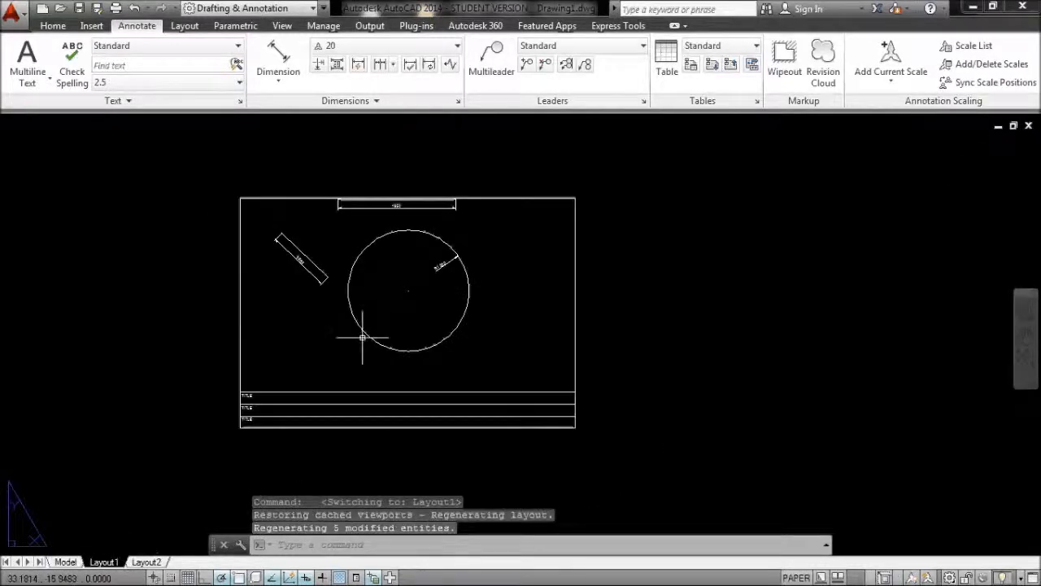
pyautogui.doubleClick(419, 247)
pyautogui.moveTo(423, 242)
pyautogui.mouseDown(button='middle')
pyautogui.moveTo(430, 262)
pyautogui.moveTo(439, 260)
pyautogui.mouseUp(button='middle')
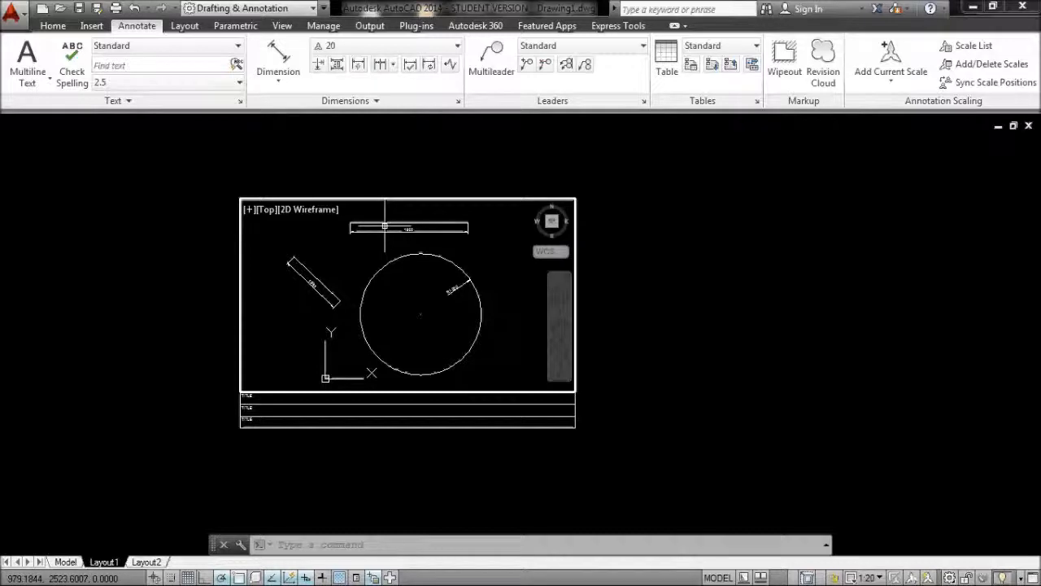
pyautogui.doubleClick(409, 151)
pyautogui.scroll(4, 380, 302)
pyautogui.moveTo(383, 270); pyautogui.dragTo(444, 290, button='middle')
pyautogui.scroll(-1, 537, 269)
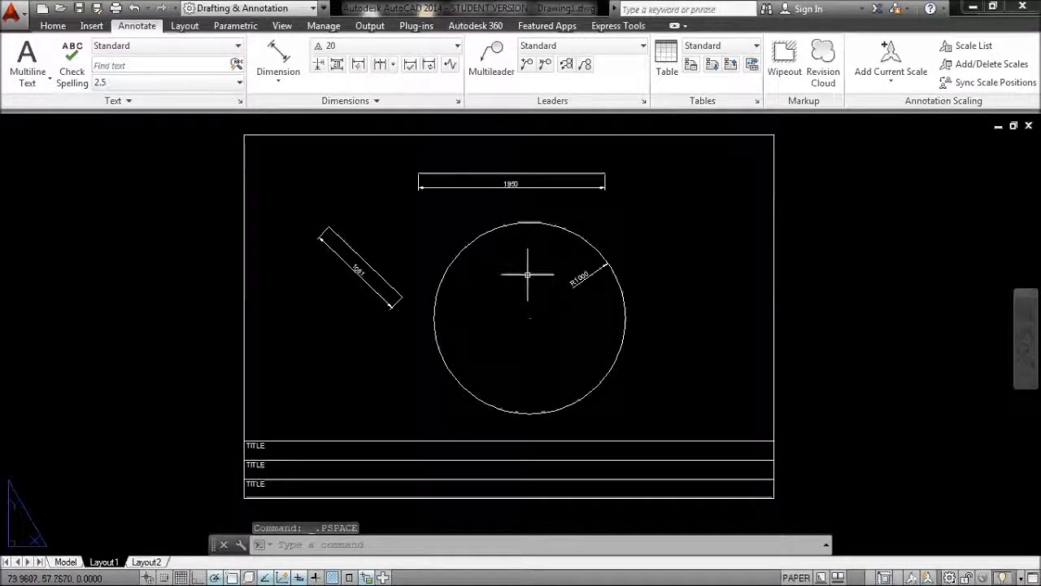
# Change the Layout1 viewport's scale to 1:30 and back to 1:20, and return to paper space
pyautogui.scroll(2, 528, 275)
pyautogui.moveTo(534, 274); pyautogui.dragTo(460, 259, button='middle')
pyautogui.scroll(-2, 521, 289)
pyautogui.doubleClick(460, 259)
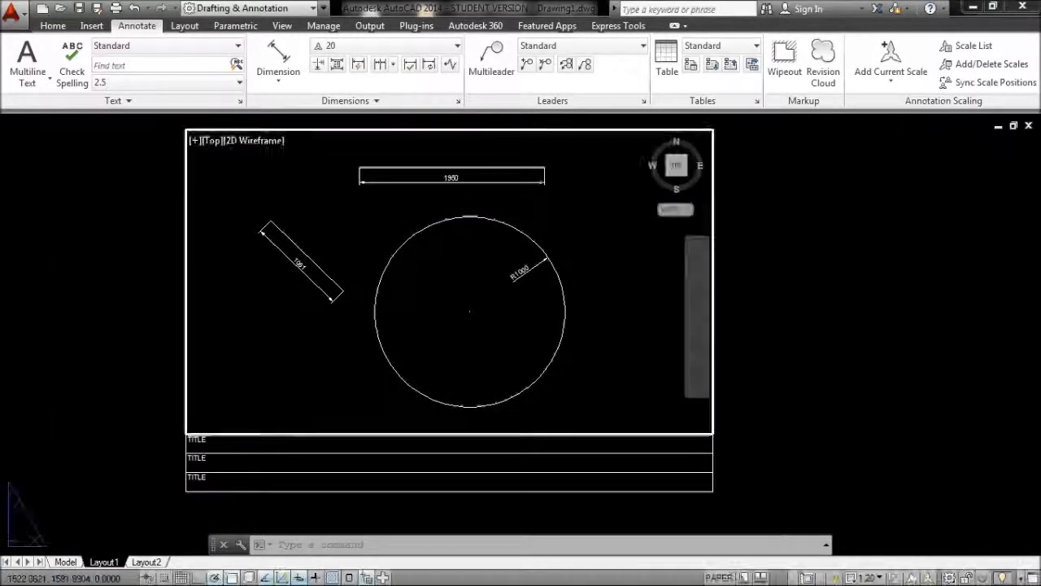
pyautogui.click(868, 577)
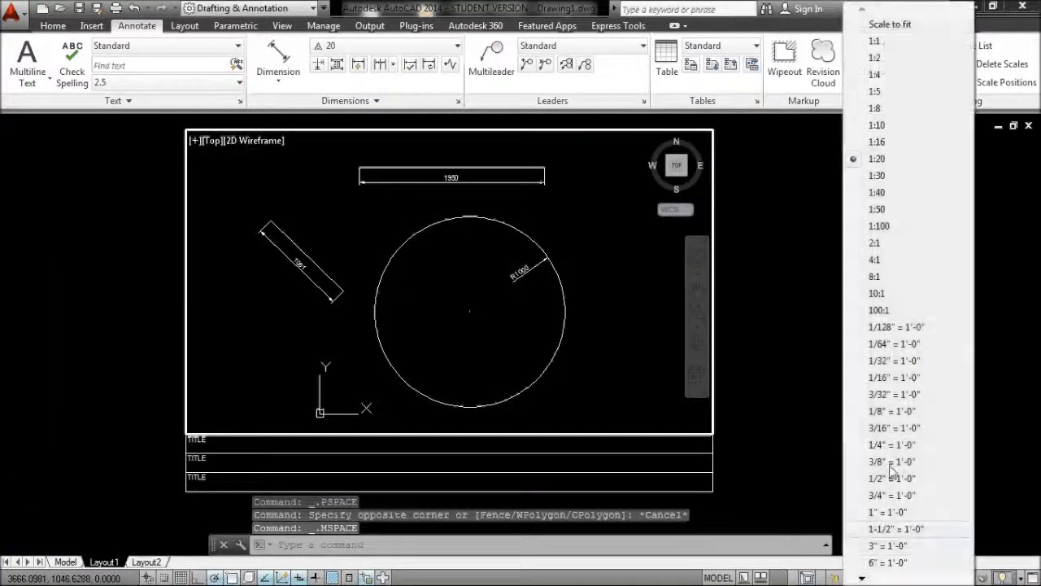
pyautogui.click(886, 174)
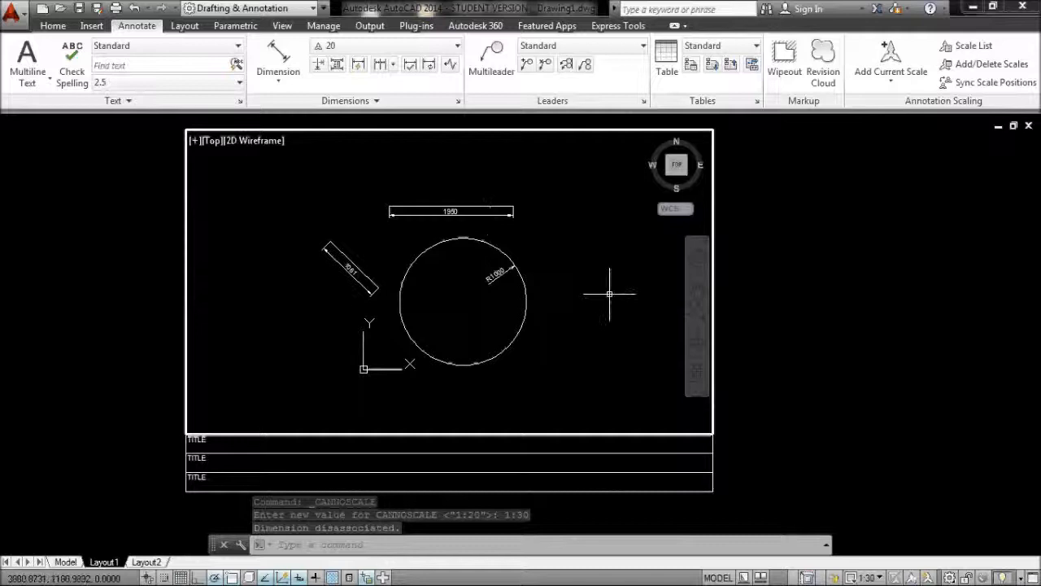
pyautogui.click(881, 578)
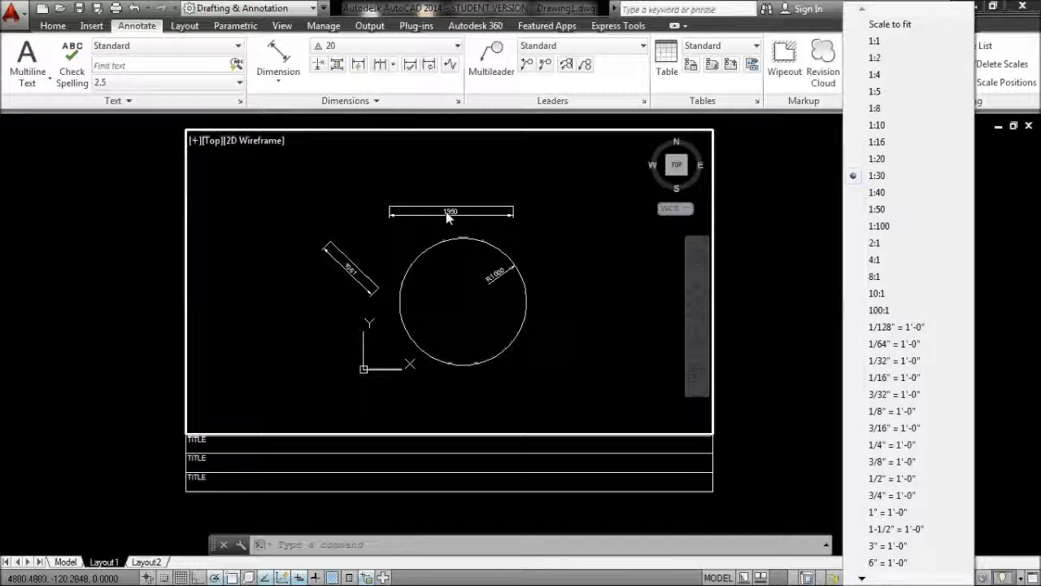
pyautogui.click(879, 159)
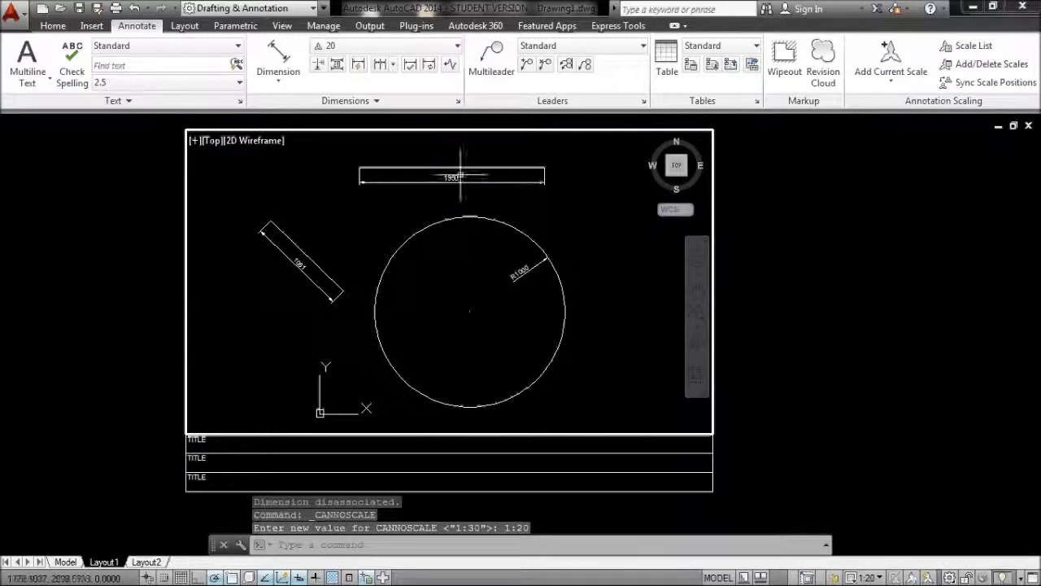
pyautogui.doubleClick(770, 262)
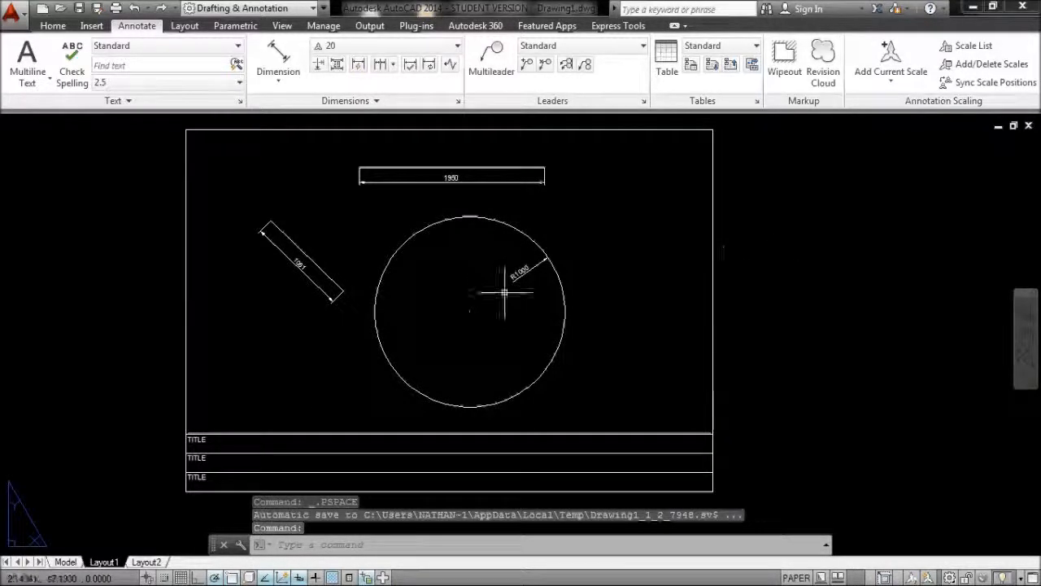
# Examine the horizontal line's dimension text up close on the Layout1 sheet
pyautogui.scroll(8, 407, 197)
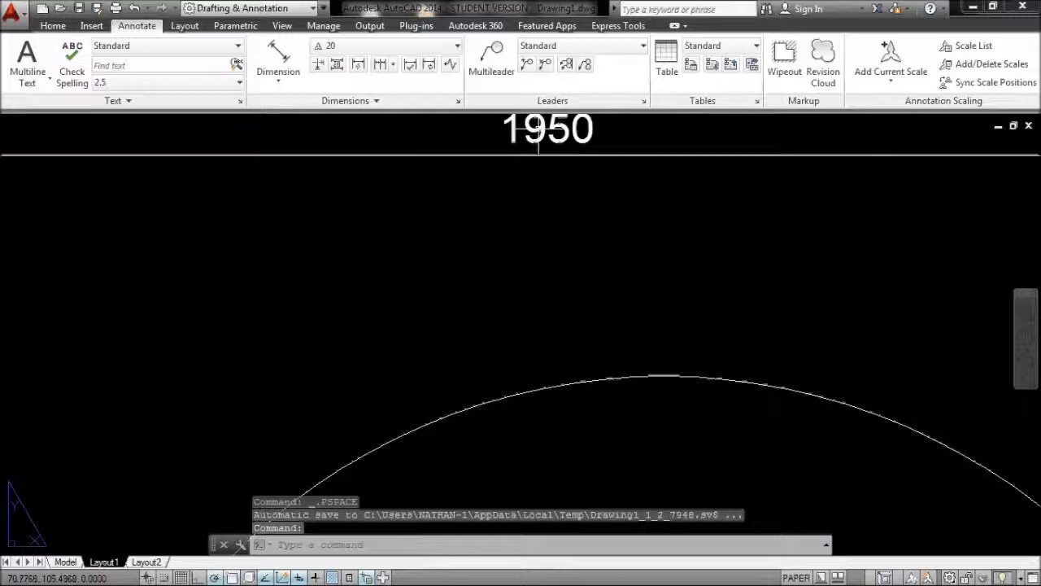
pyautogui.scroll(-6, 548, 214)
pyautogui.scroll(1, 548, 187)
pyautogui.scroll(-2, 552, 189)
pyautogui.scroll(-3, 552, 189)
pyautogui.moveTo(491, 360); pyautogui.dragTo(458, 344, button='middle')
# Return to model space and create a new layer named Dims
pyautogui.click(66, 562)
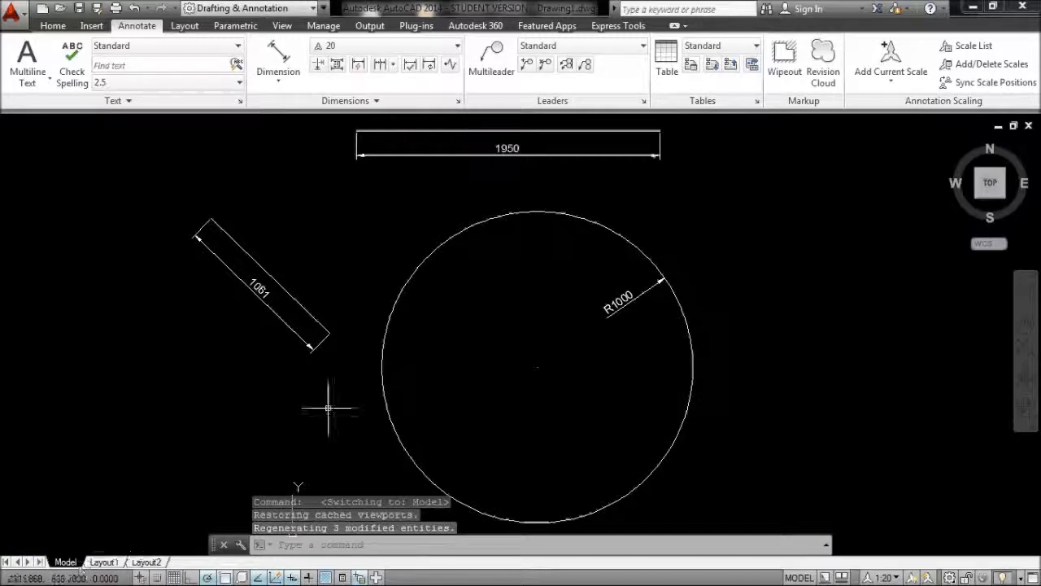
pyautogui.scroll(-4, 446, 271)
pyautogui.moveTo(487, 263); pyautogui.dragTo(447, 295, button='middle')
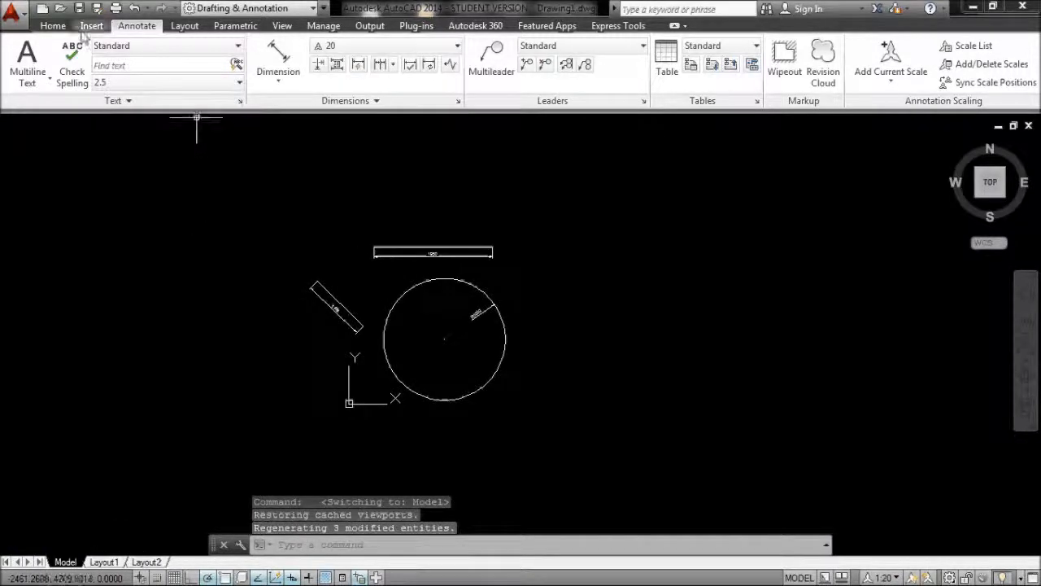
pyautogui.click(53, 25)
pyautogui.scroll(4, 456, 280)
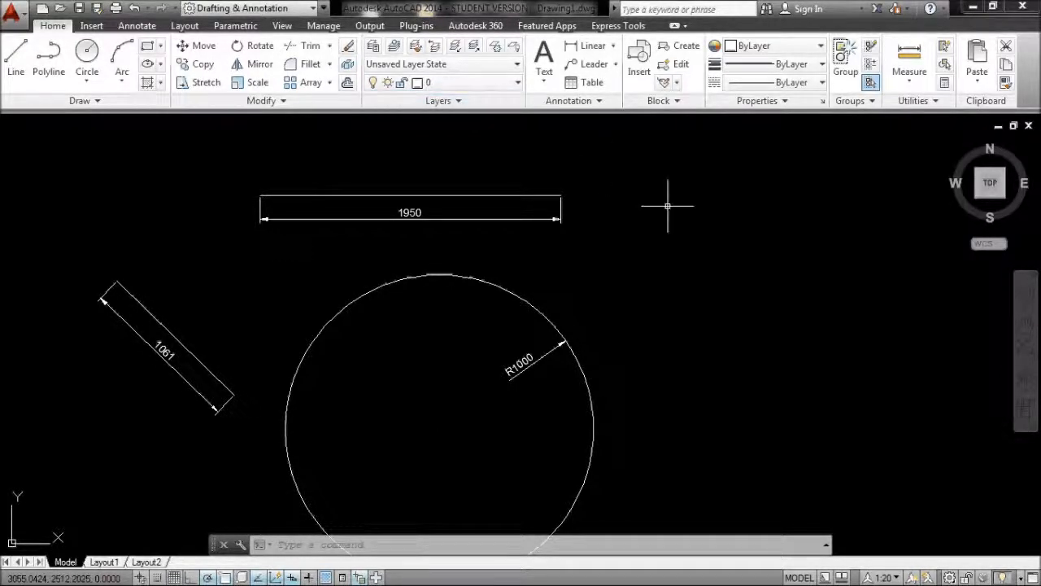
pyautogui.write('LA')
pyautogui.press('Return')
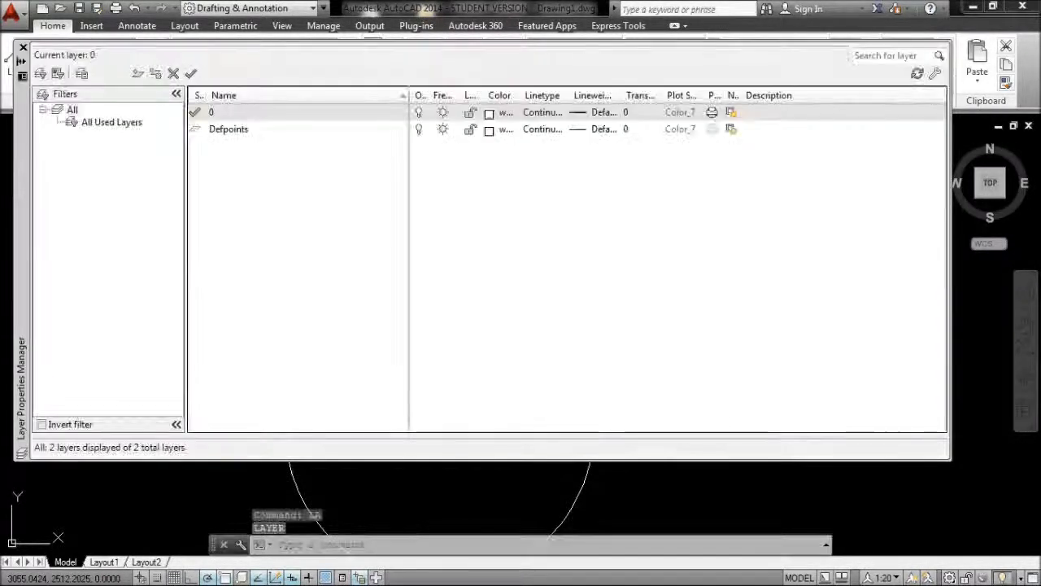
pyautogui.click(138, 75)
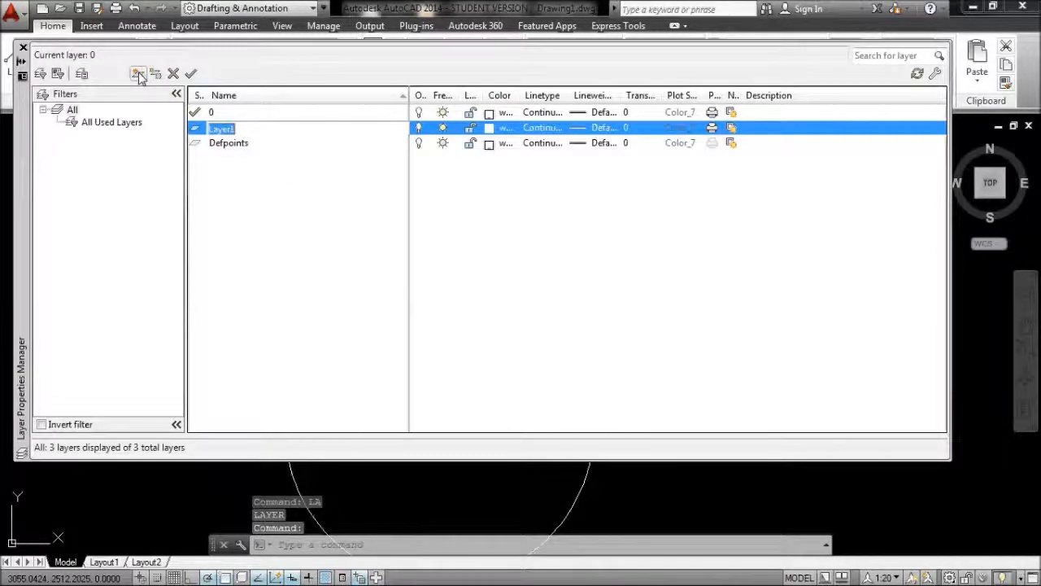
pyautogui.write('D')
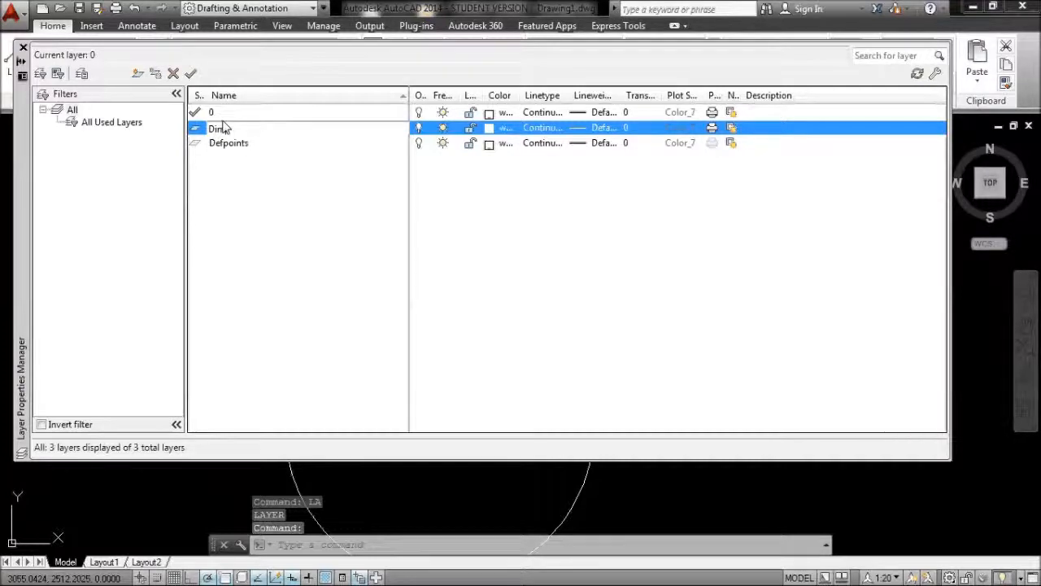
pyautogui.write('ims')
# Set the Dims layer's colour to red and close the layer manager
pyautogui.click(488, 143)
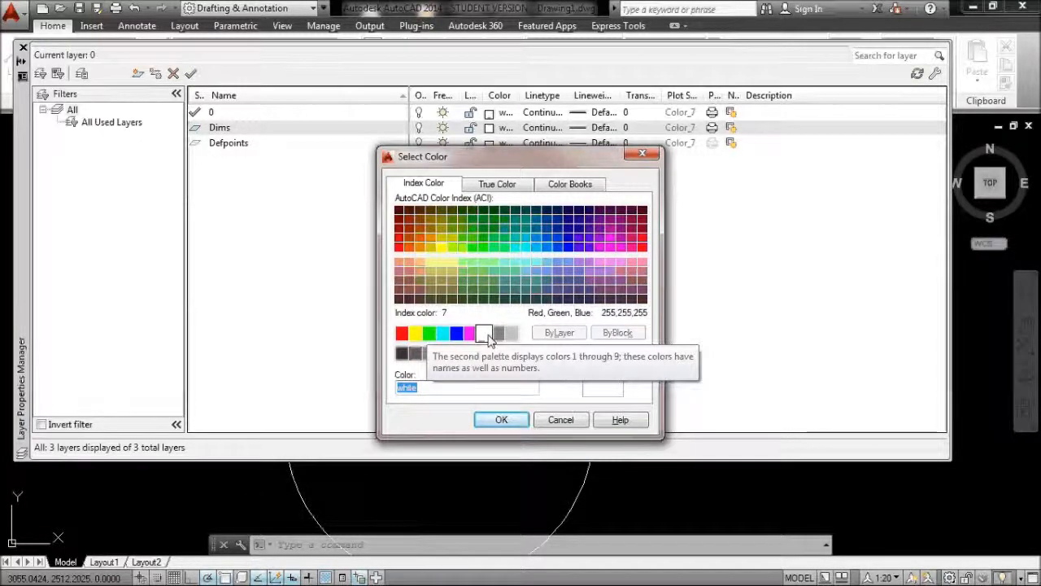
pyautogui.click(401, 338)
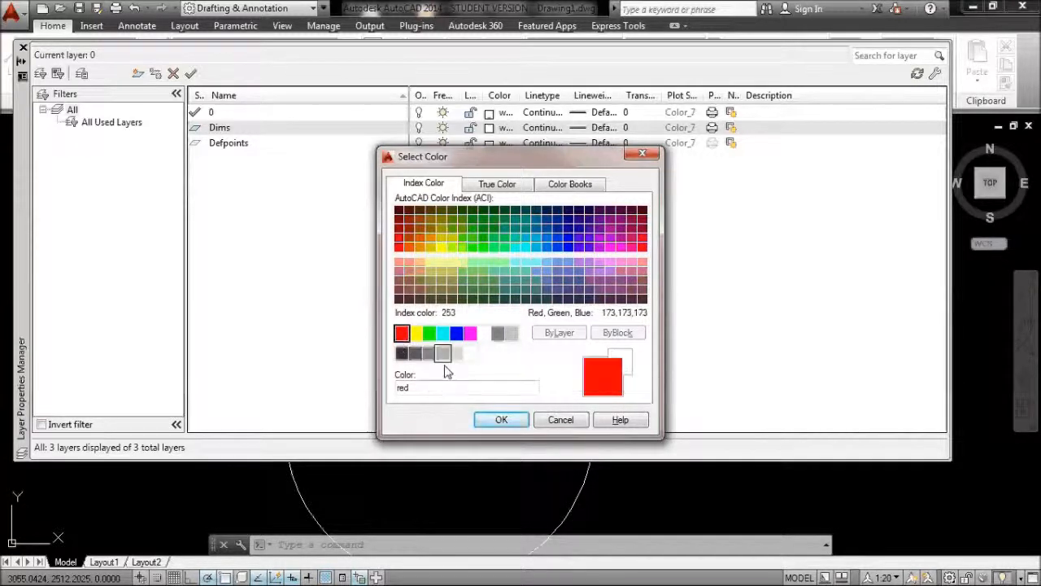
pyautogui.click(500, 421)
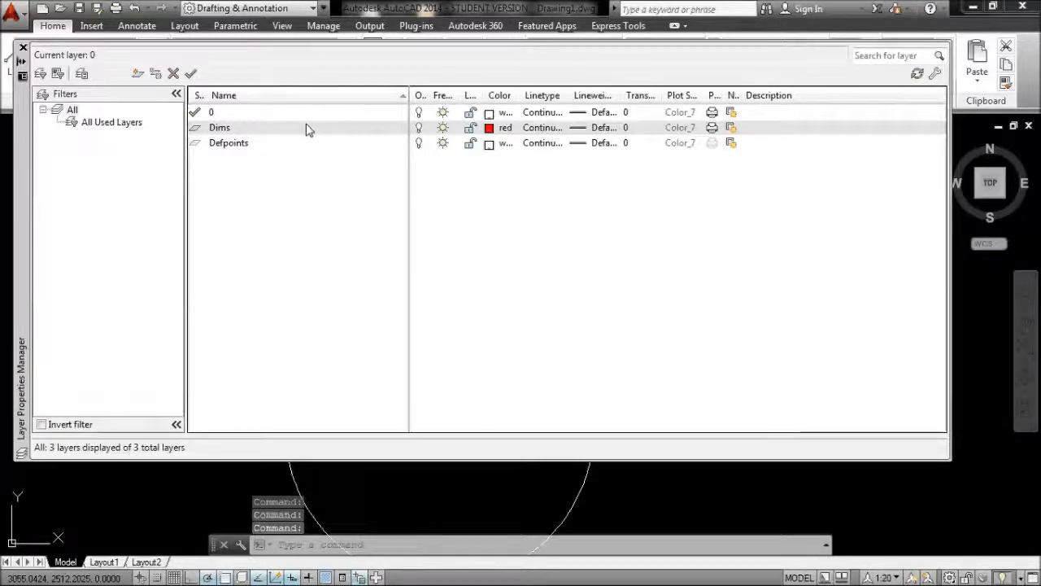
pyautogui.click(24, 47)
# Move the linear, aligned and radius dimensions onto the Dims layer
pyautogui.scroll(-3, 646, 311)
pyautogui.scroll(2, 487, 261)
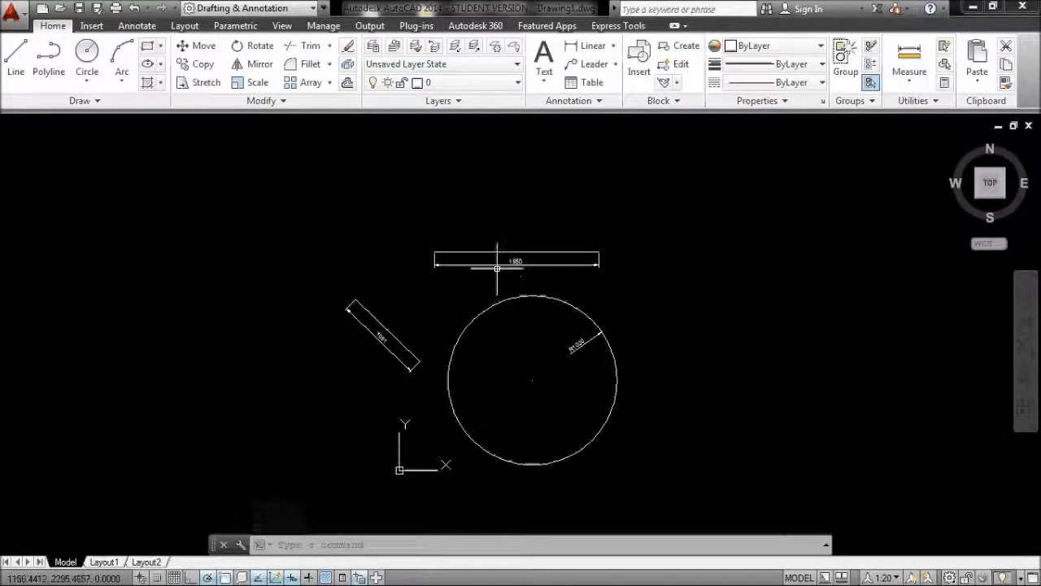
pyautogui.click(488, 260)
pyautogui.click(383, 335)
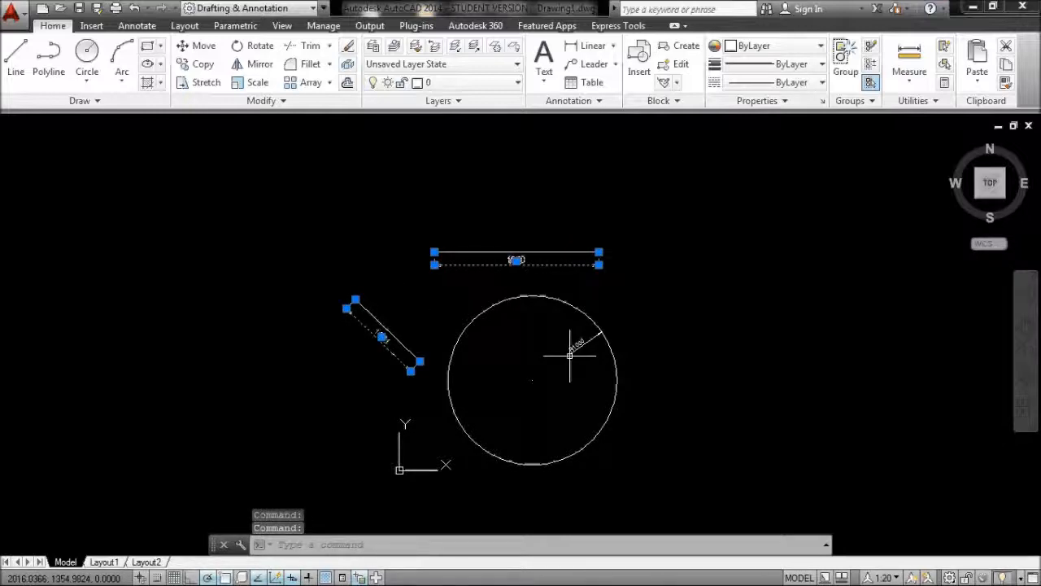
pyautogui.click(581, 343)
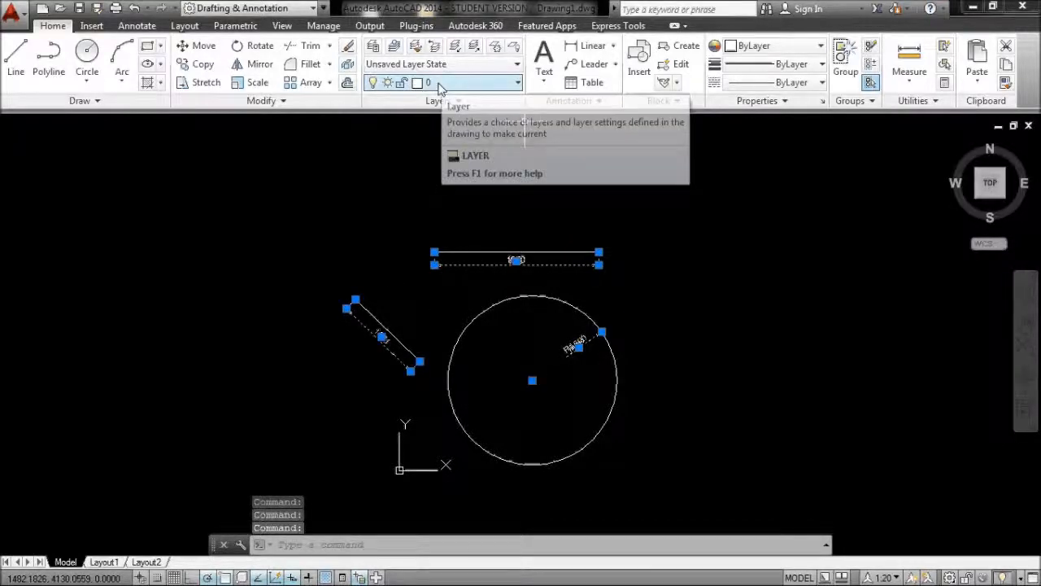
pyautogui.click(495, 87)
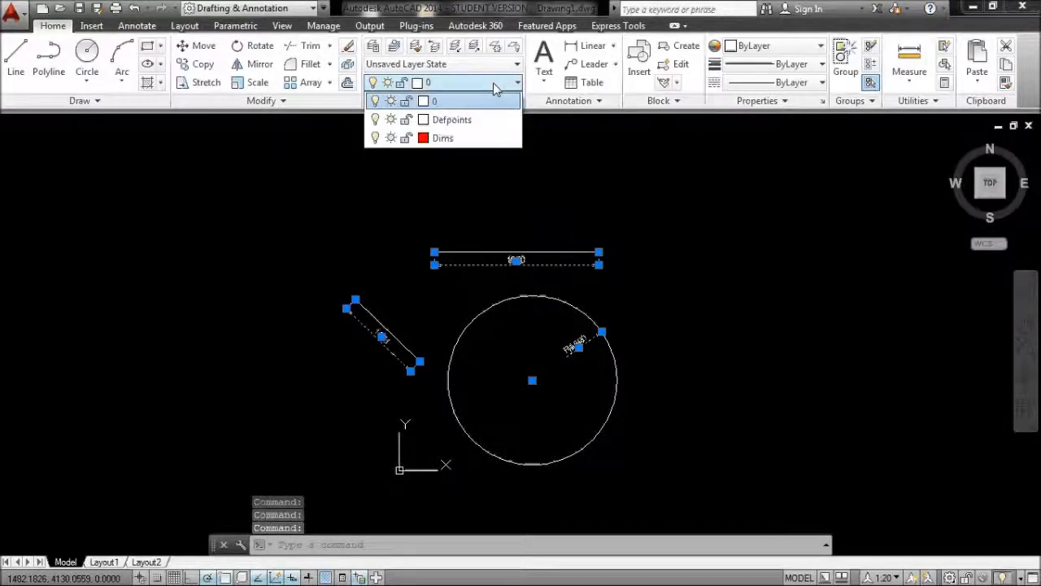
pyautogui.click(443, 138)
pyautogui.press('Escape')
# Freeze the Dims layer to hide the dimensions in model space
pyautogui.scroll(2, 520, 268)
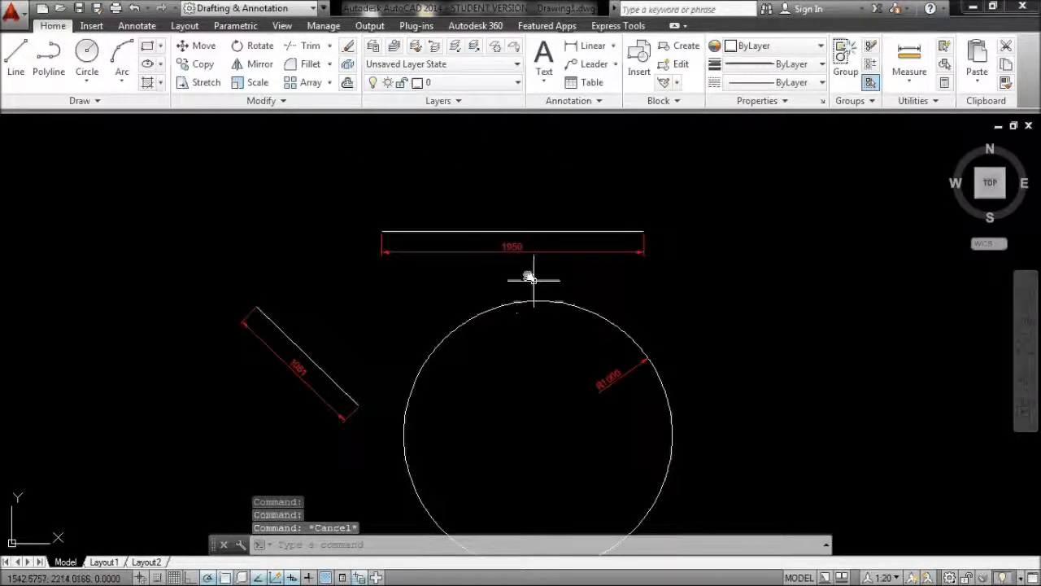
pyautogui.moveTo(532, 272); pyautogui.dragTo(466, 225, button='middle')
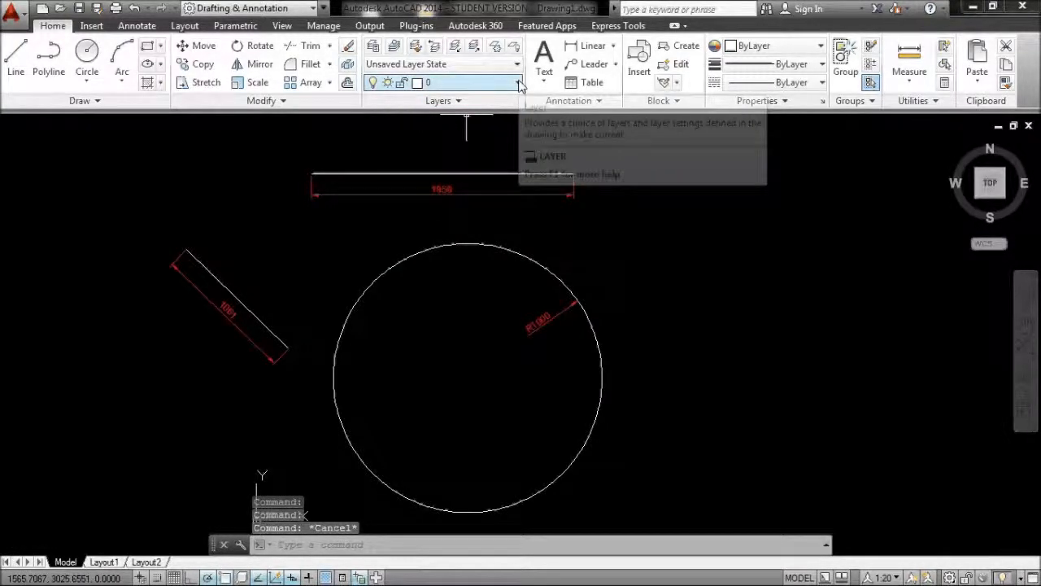
pyautogui.click(429, 83)
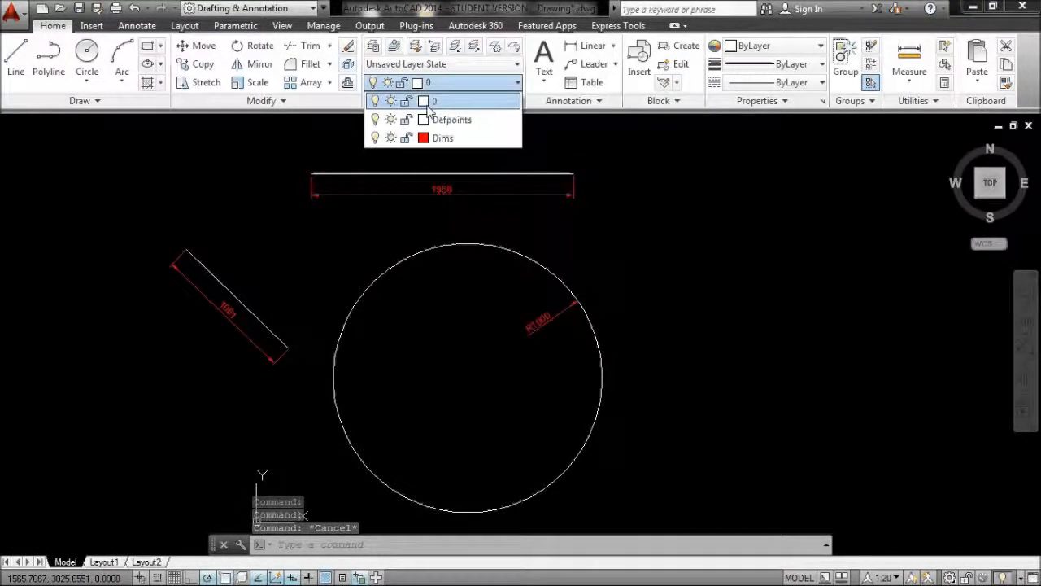
pyautogui.click(391, 139)
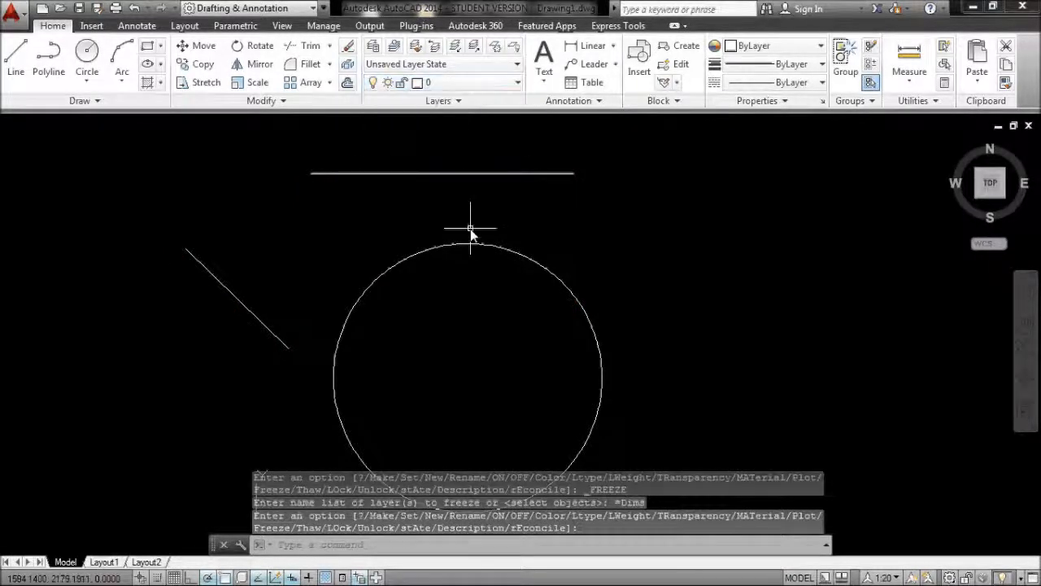
pyautogui.scroll(-2, 542, 226)
pyautogui.moveTo(542, 271); pyautogui.dragTo(487, 299, button='middle')
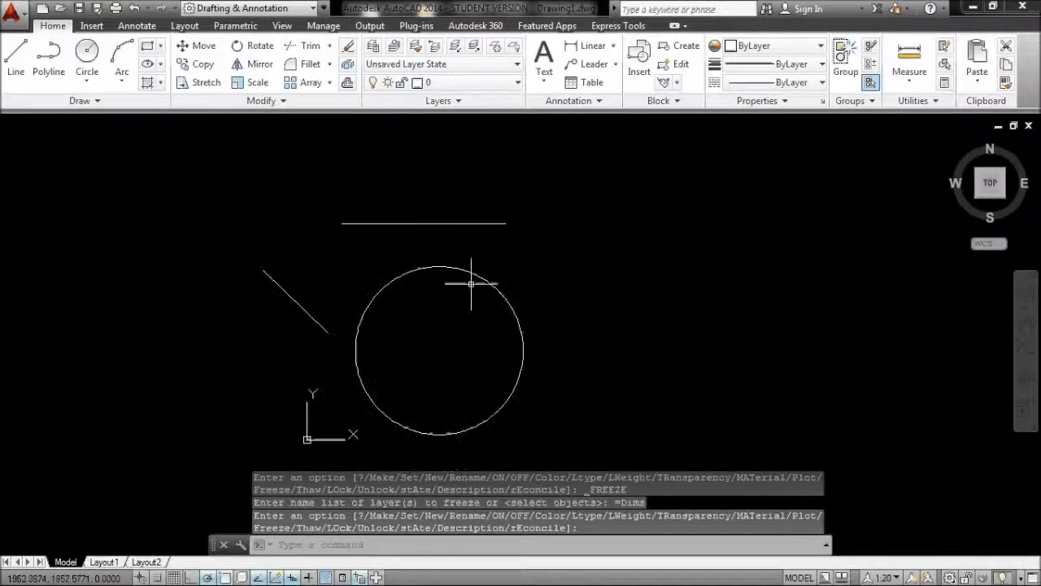
pyautogui.scroll(2, 466, 269)
pyautogui.moveTo(451, 253); pyautogui.dragTo(539, 229, button='middle')
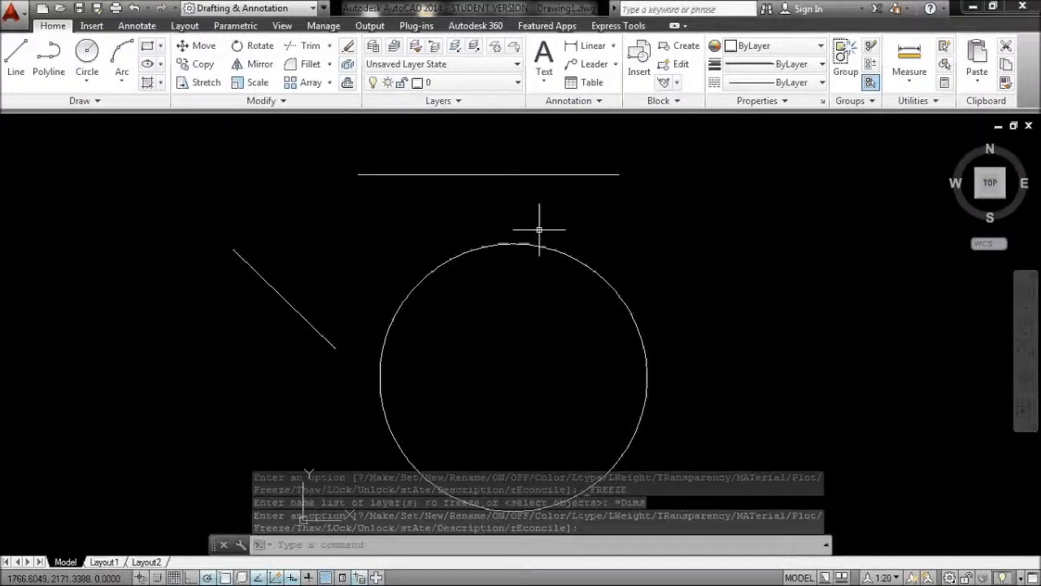
# Thaw the Dims layer to bring the dimensions back in model space
pyautogui.click(496, 82)
pyautogui.click(391, 138)
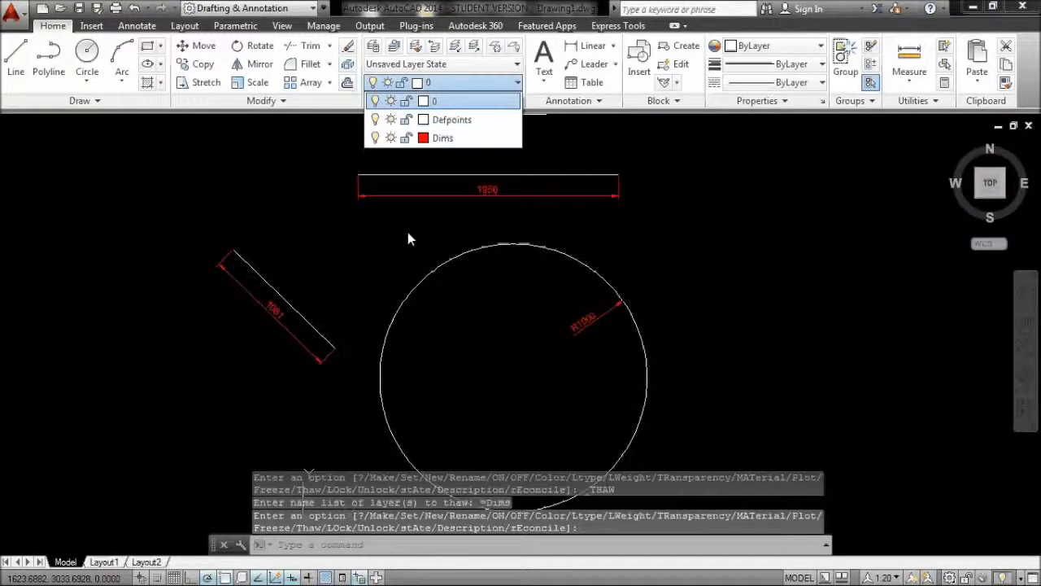
pyautogui.press('Escape')
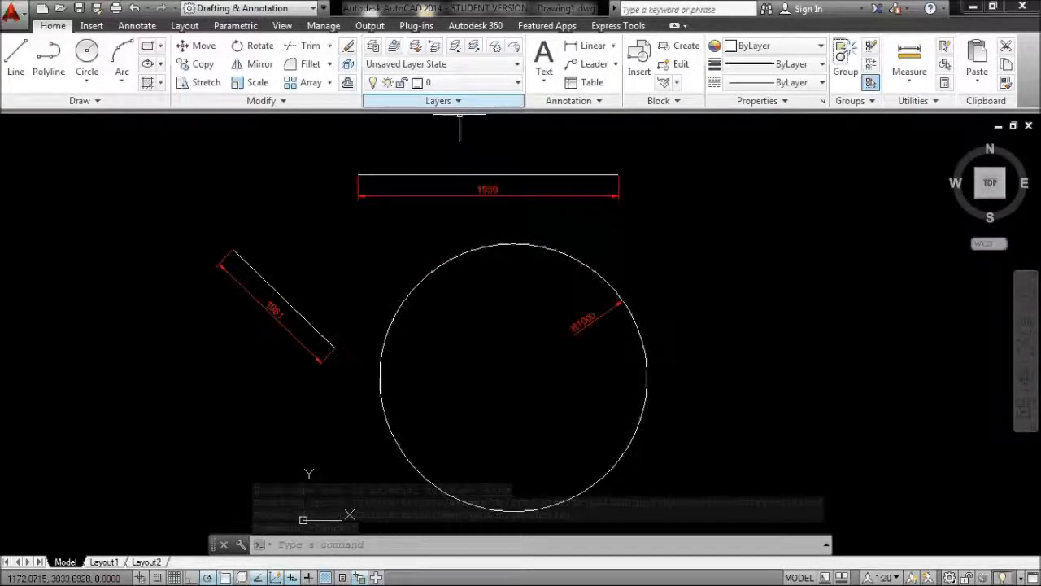
pyautogui.press('Escape')
pyautogui.moveTo(518, 195)
pyautogui.mouseDown(button='middle')
pyautogui.moveTo(493, 160)
pyautogui.moveTo(518, 189)
pyautogui.mouseUp(button='middle')
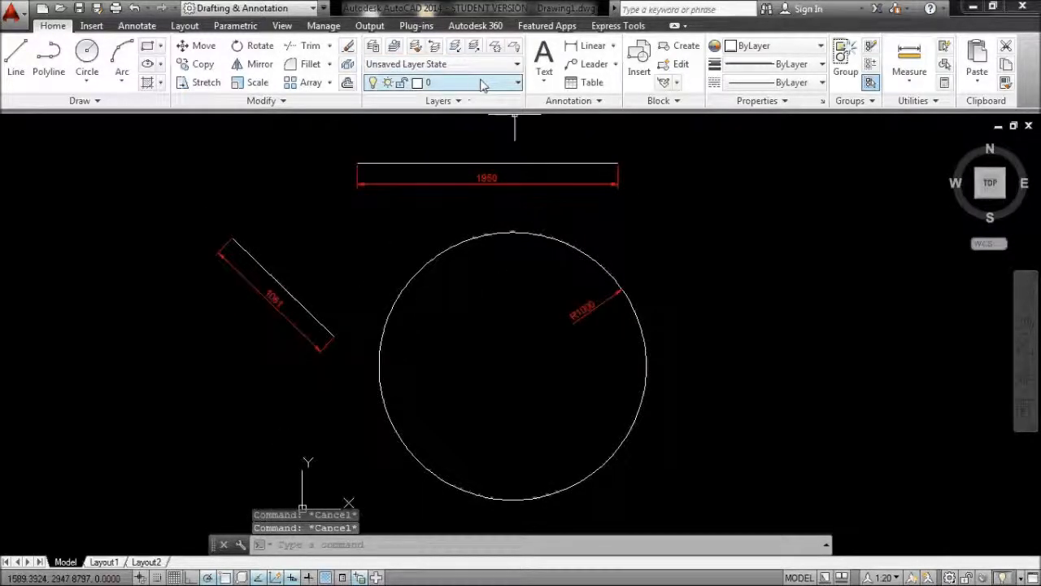
# Select the linear dimension above the circle to check which layer it is on, and clear the selection
pyautogui.click(507, 84)
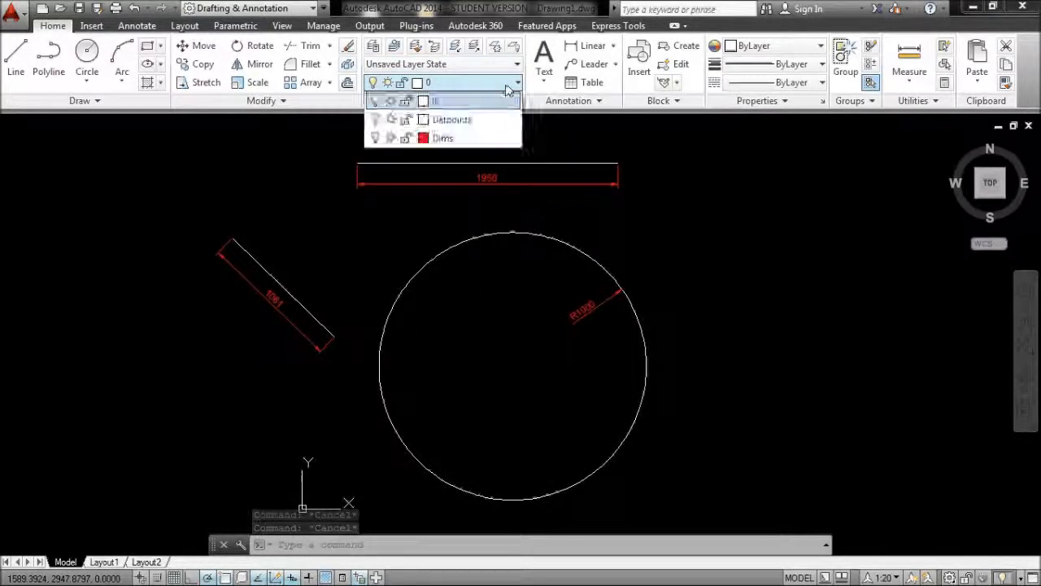
pyautogui.press('Escape')
pyautogui.click(534, 190)
pyautogui.click(519, 180)
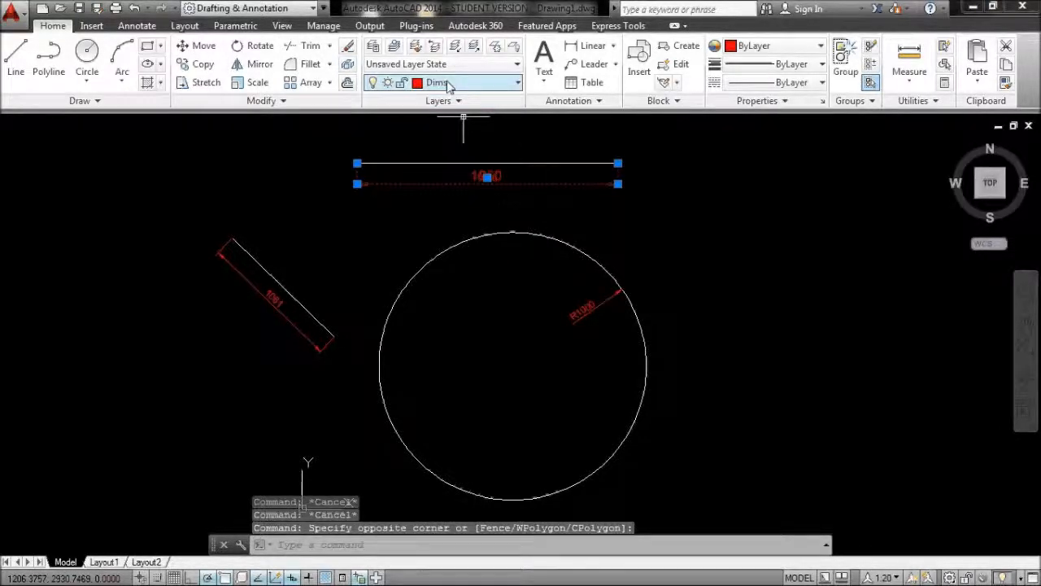
pyautogui.press('Escape')
pyautogui.press('Escape')
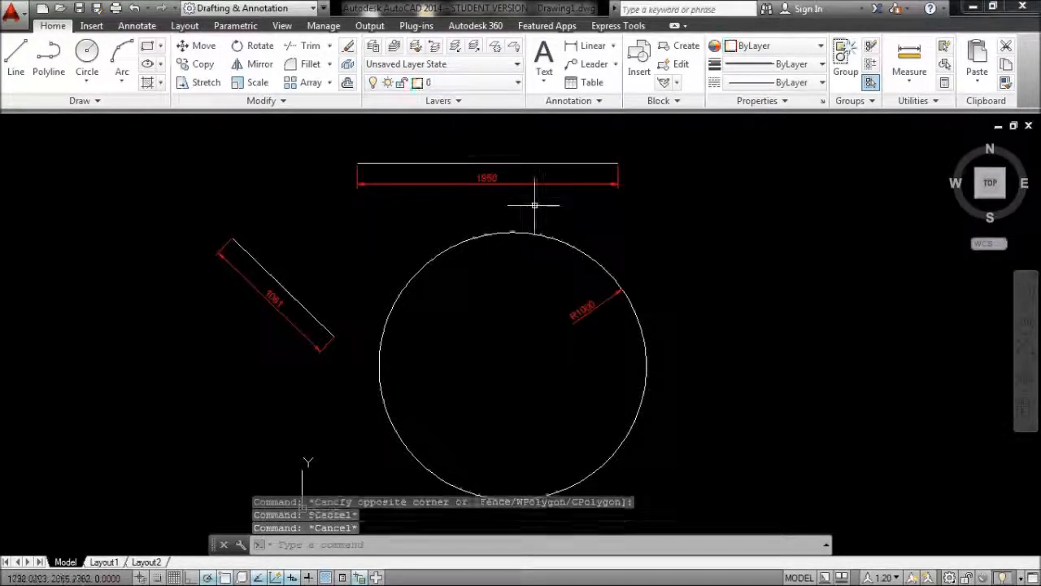
pyautogui.moveTo(535, 205); pyautogui.dragTo(464, 193, button='middle')
pyautogui.moveTo(395, 157)
pyautogui.mouseDown(button='middle')
pyautogui.moveTo(495, 198)
pyautogui.moveTo(571, 209)
pyautogui.mouseUp(button='middle')
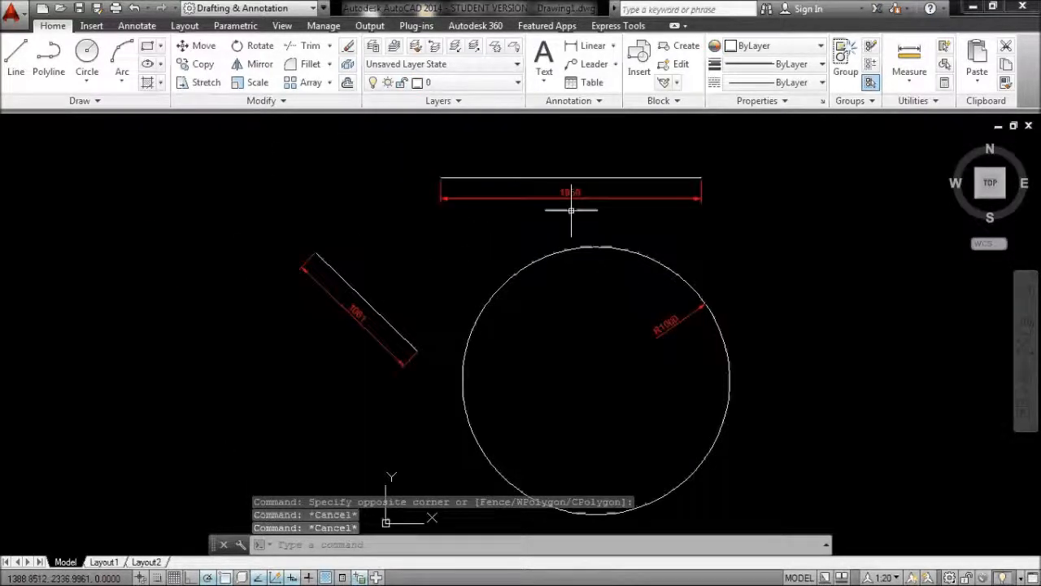
pyautogui.scroll(-2, 569, 203)
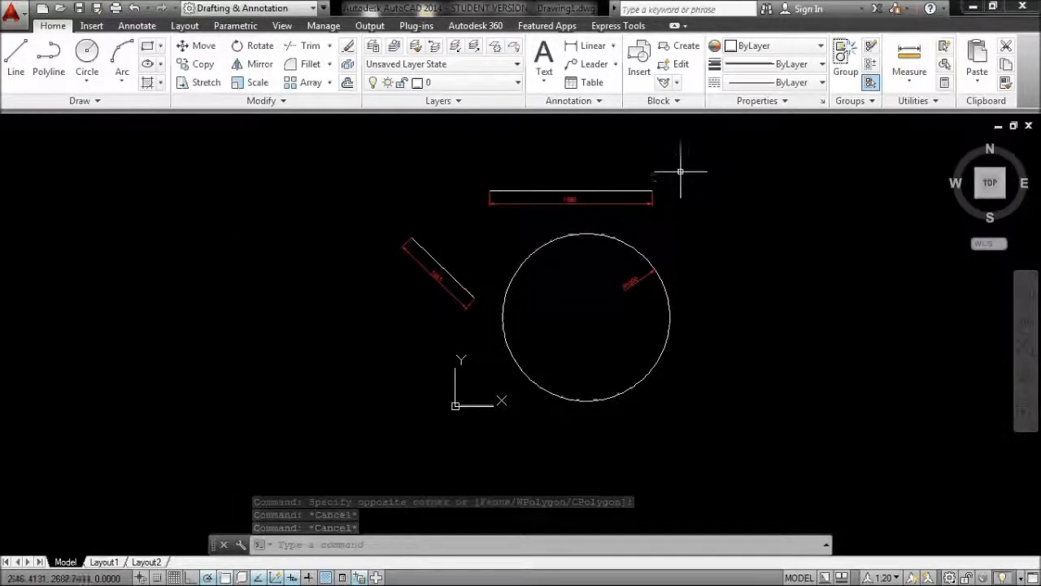
pyautogui.moveTo(541, 297)
pyautogui.mouseDown(button='middle')
pyautogui.moveTo(448, 367)
pyautogui.moveTo(595, 348)
pyautogui.mouseUp(button='middle')
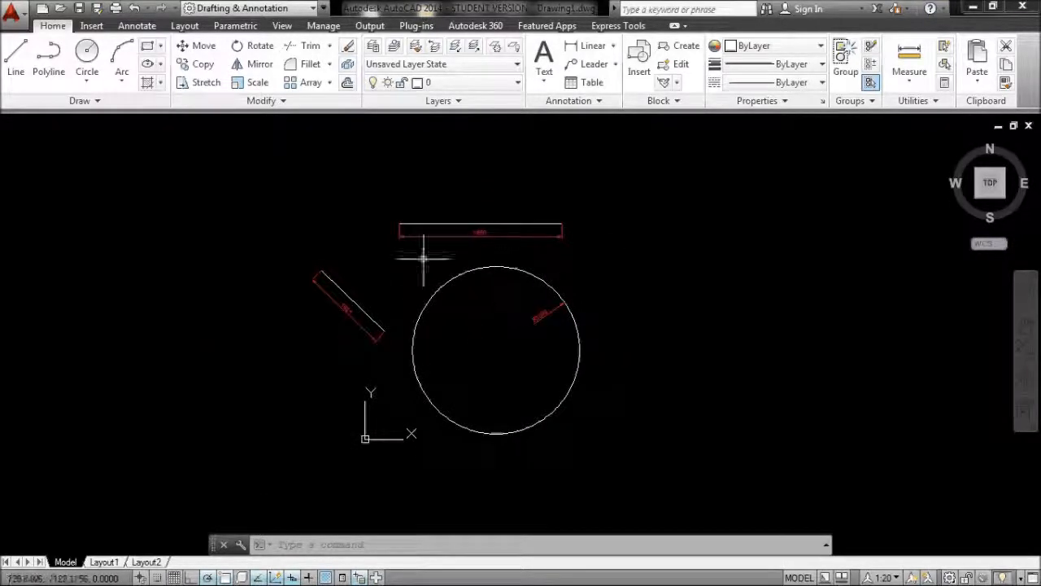
pyautogui.scroll(-2, 452, 272)
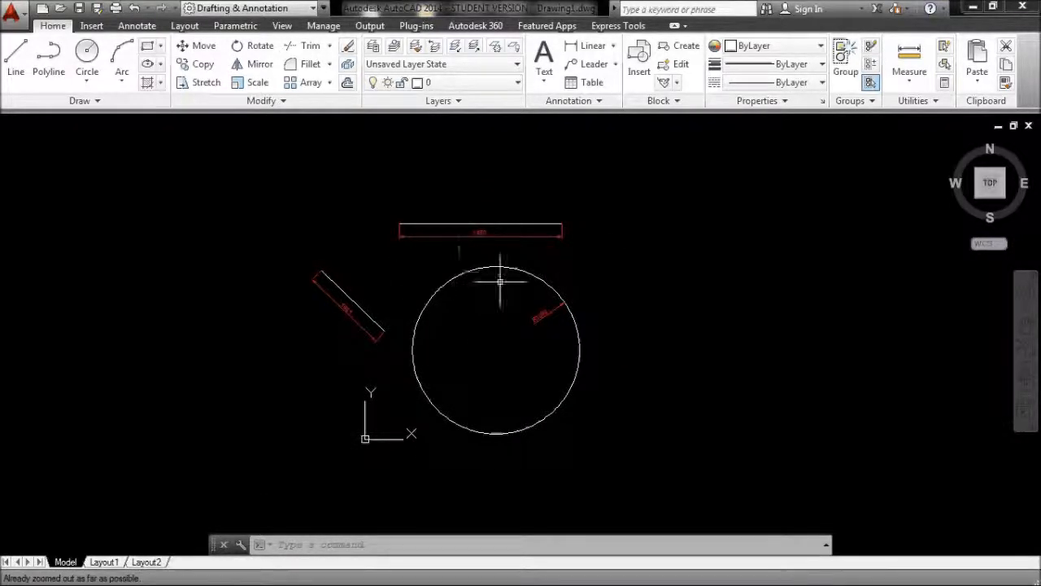
pyautogui.moveTo(499, 282); pyautogui.dragTo(437, 306, button='middle')
pyautogui.scroll(-1, 493, 292)
pyautogui.moveTo(370, 254)
pyautogui.mouseDown(button='middle')
pyautogui.moveTo(565, 261)
pyautogui.moveTo(559, 268)
pyautogui.mouseUp(button='middle')
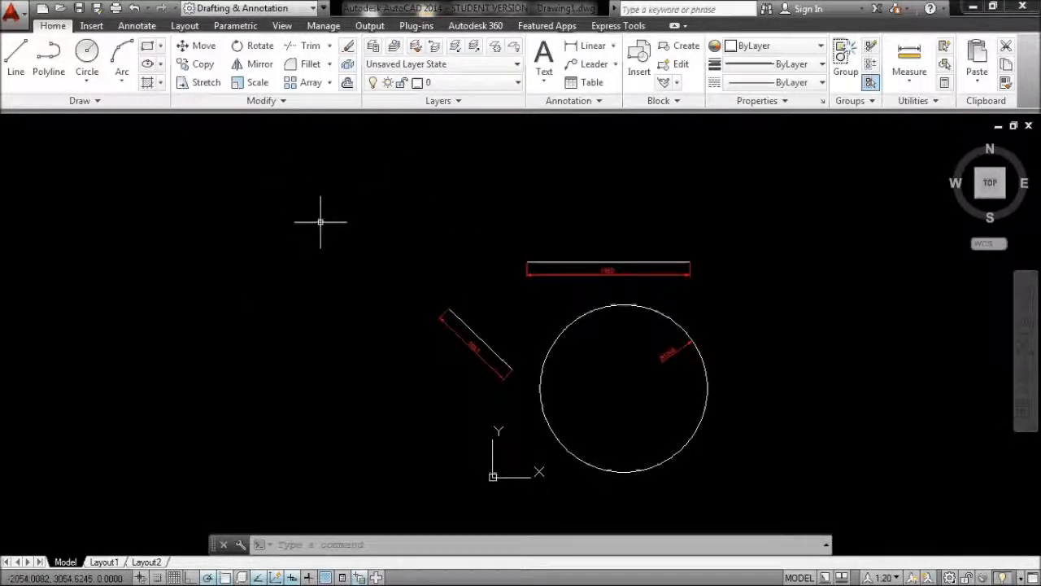
# Review the dimensioned geometry on the Layout1 sheet and return to model space
pyautogui.click(104, 561)
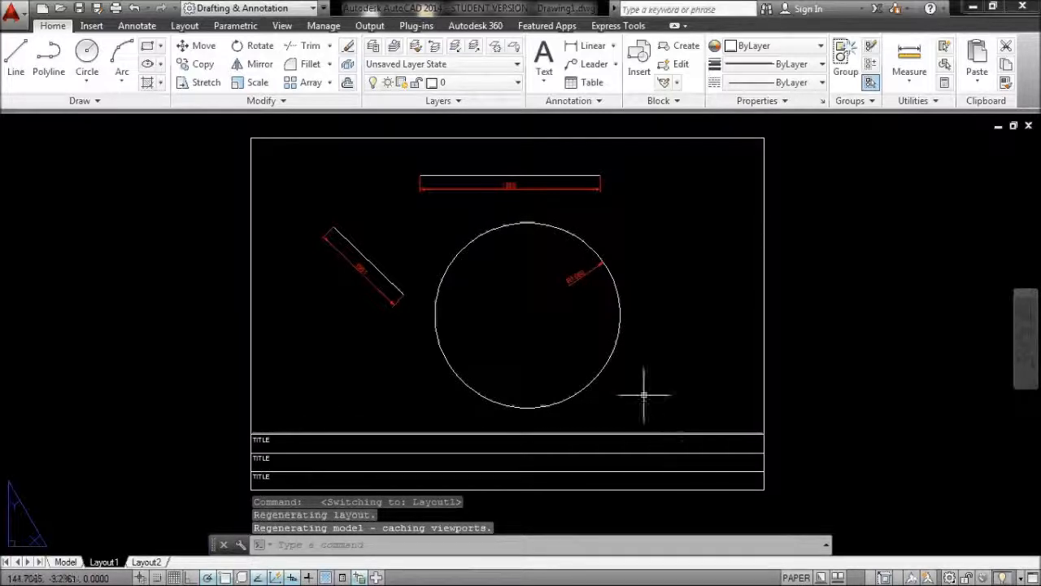
pyautogui.click(600, 226)
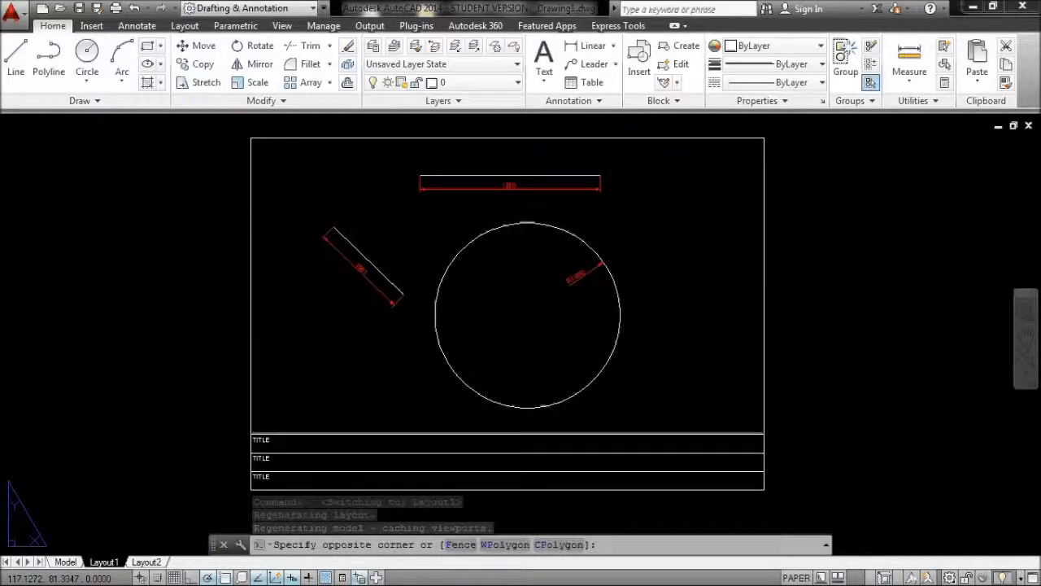
pyautogui.doubleClick(758, 254)
pyautogui.doubleClick(778, 247)
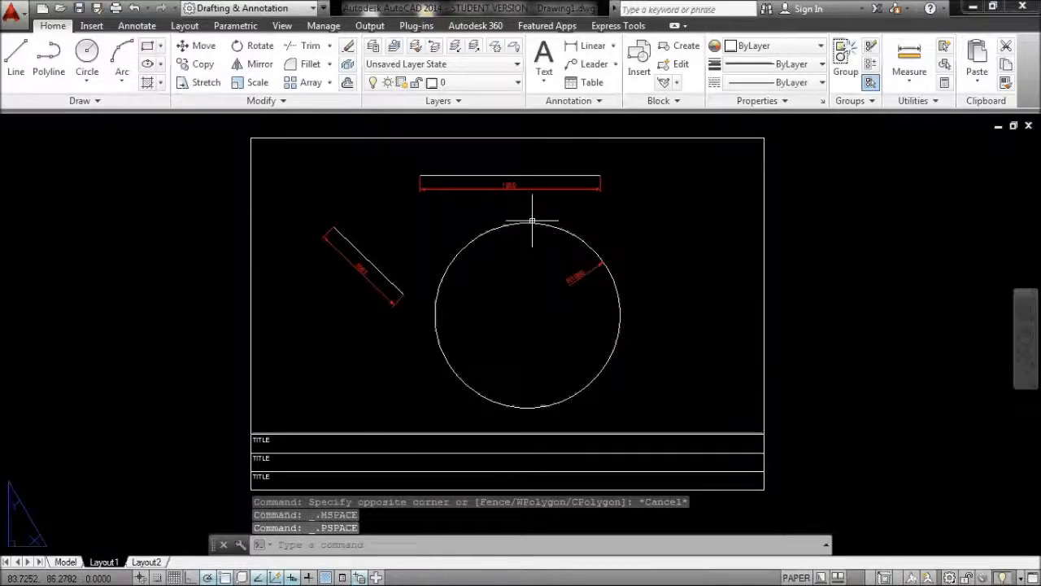
pyautogui.click(65, 561)
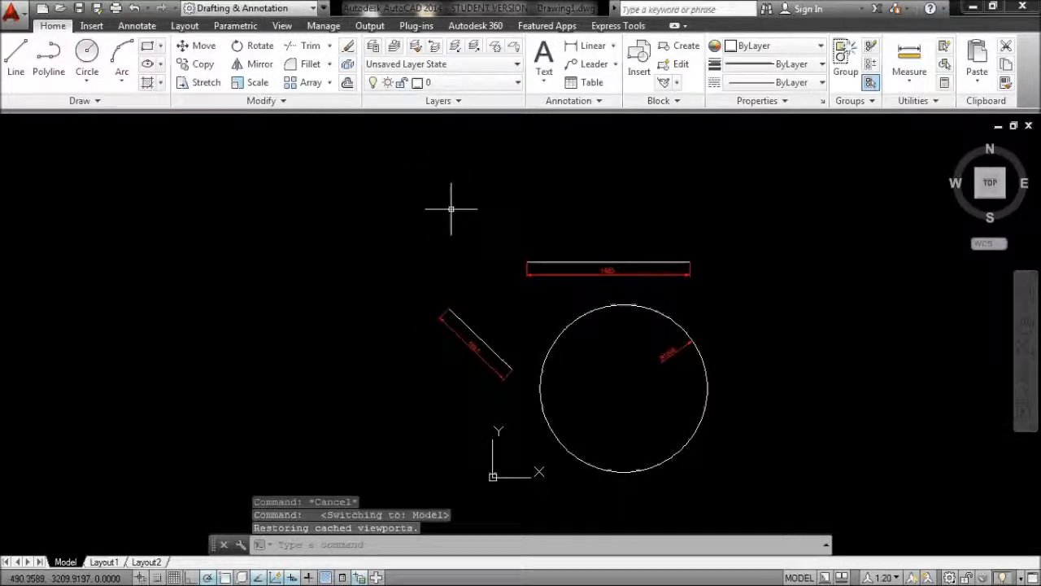
pyautogui.moveTo(571, 219)
pyautogui.mouseDown(button='middle')
pyautogui.moveTo(441, 204)
pyautogui.moveTo(471, 200)
pyautogui.mouseUp(button='middle')
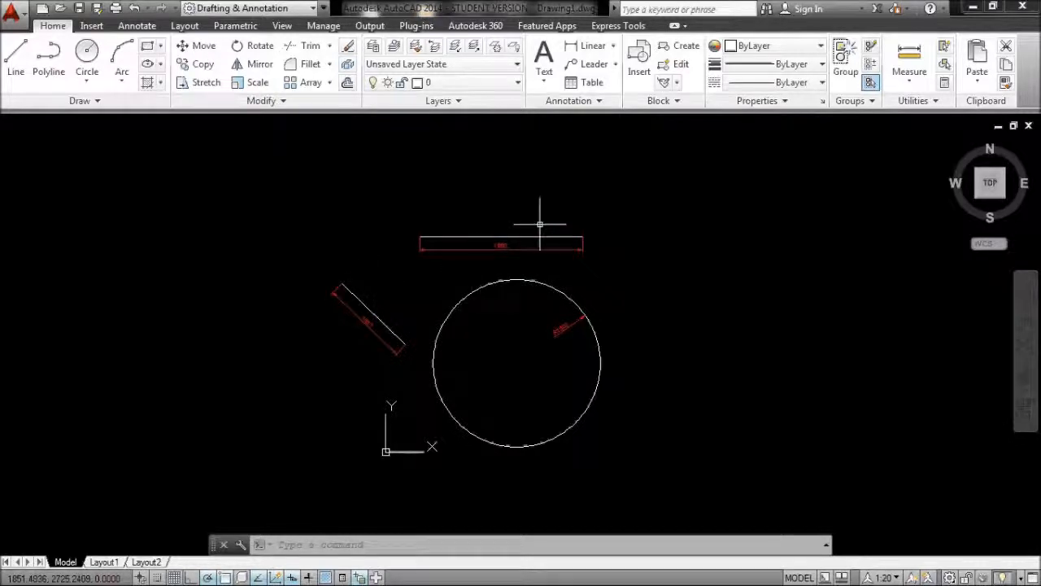
# Enlarge the drawing area with Clean Screen and switch to the Layout1 sheet
pyautogui.hotkey('ctrl', '0')
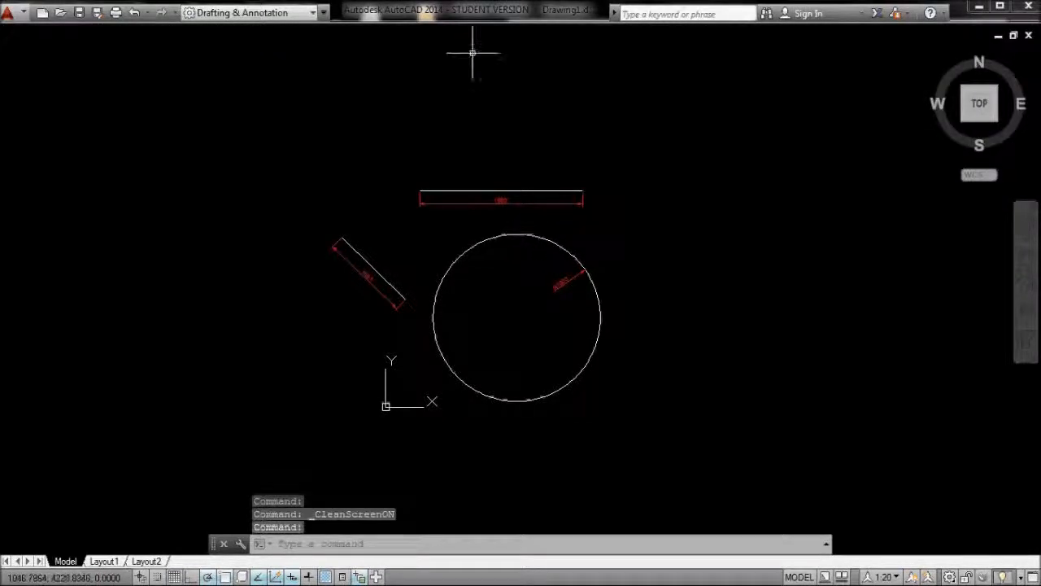
pyautogui.hotkey('ctrl', '0')
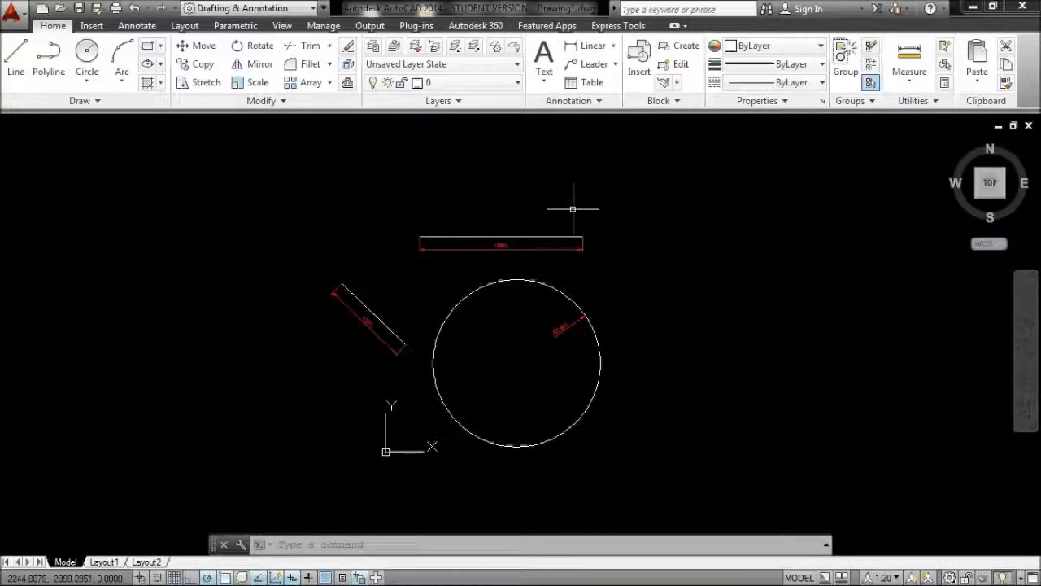
pyautogui.hotkey('ctrl', '0')
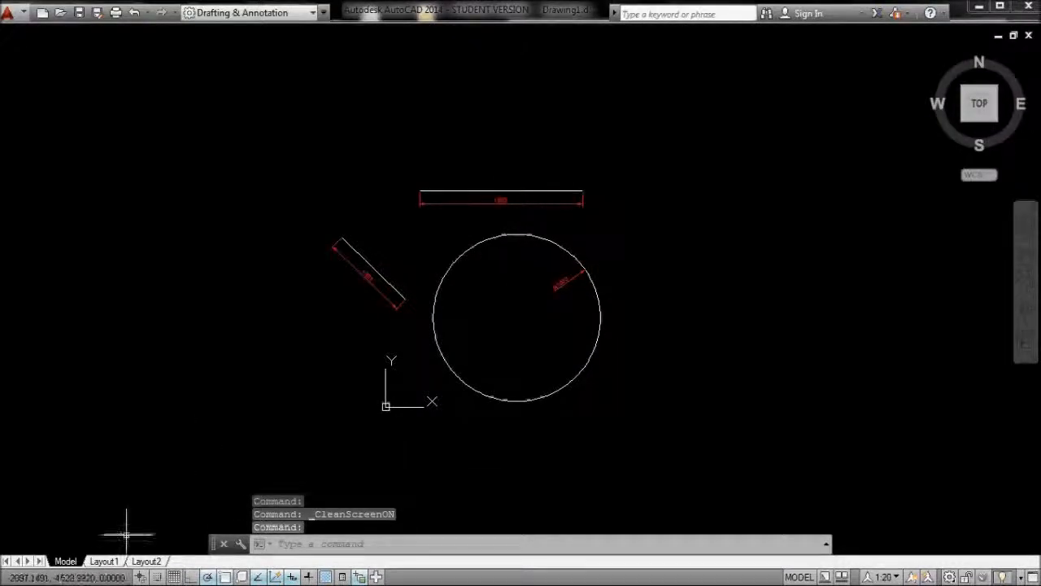
pyautogui.click(119, 560)
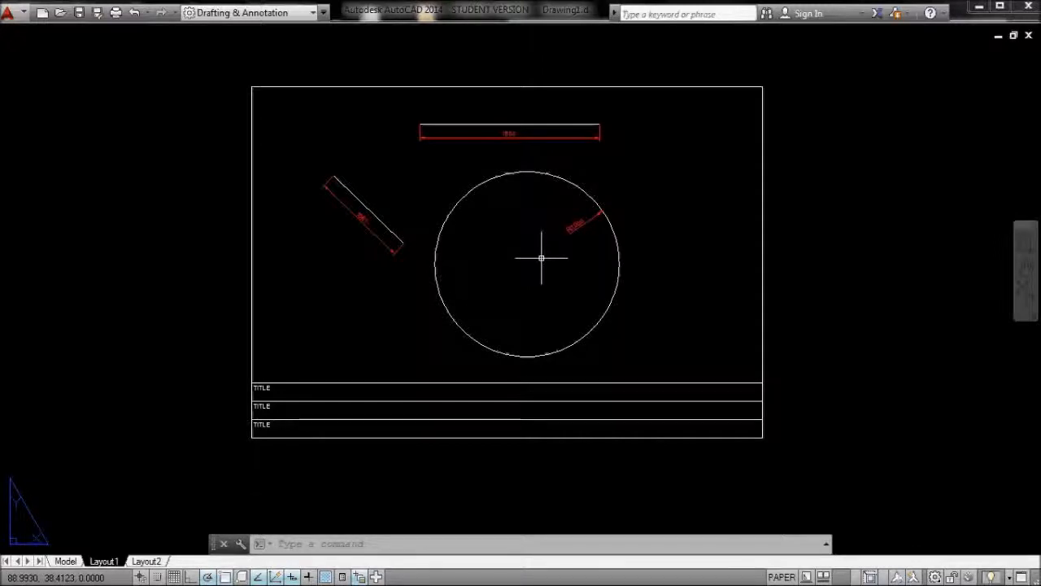
# Start the Plot command for Layout1 and choose the \\ipp://10.10.10.79\Mono printer
pyautogui.write('plot')
pyautogui.press('Return')
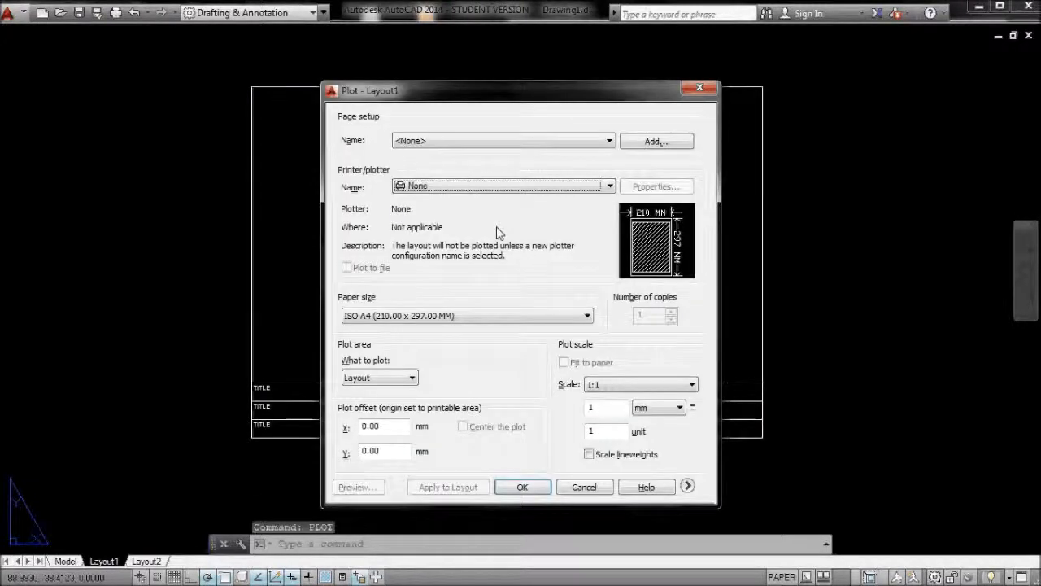
pyautogui.click(584, 188)
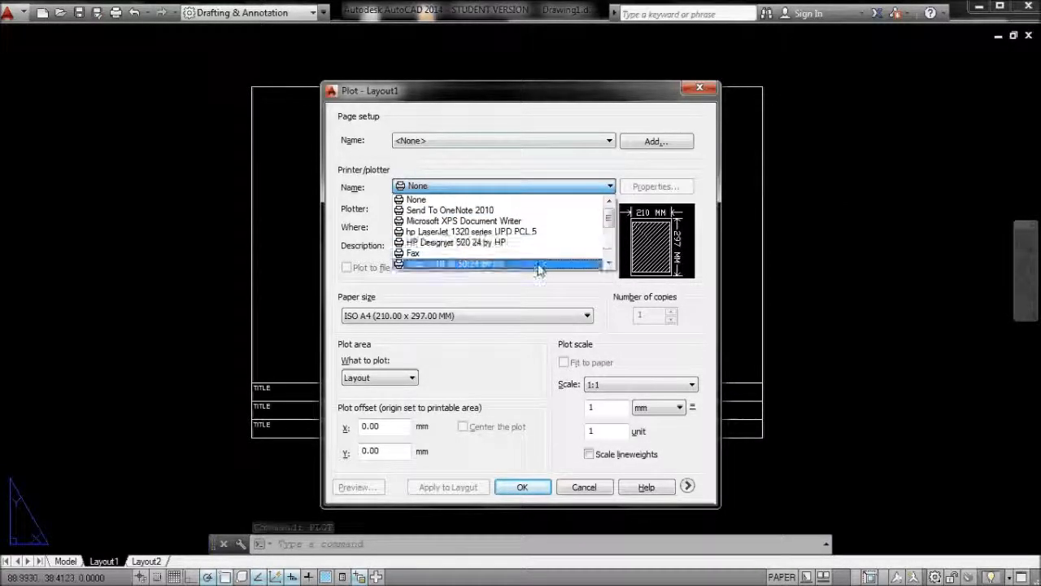
pyautogui.click(533, 263)
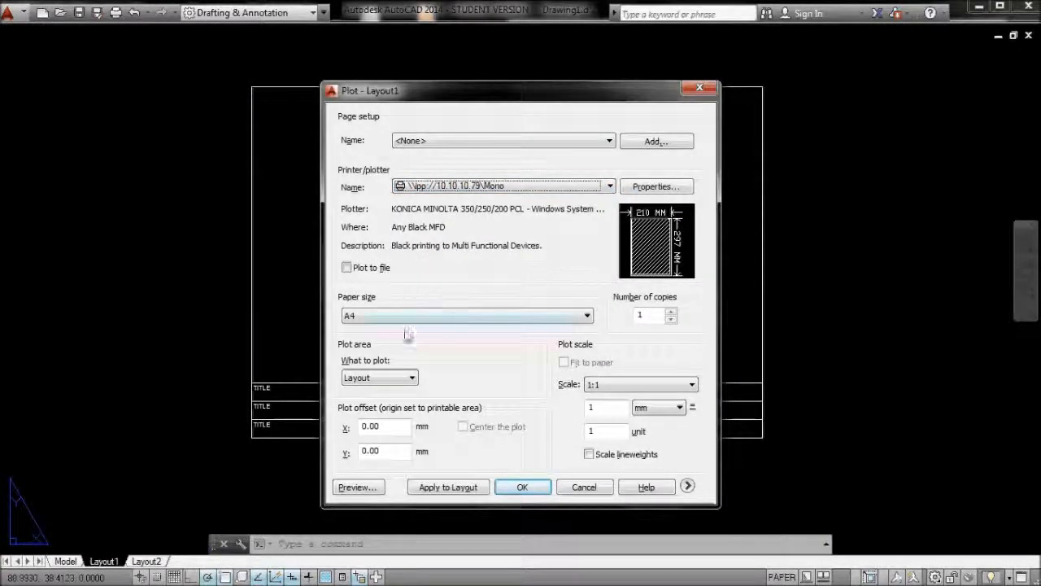
# Set the plot area to a window around the sheet border's opposite corners and centre the plot
pyautogui.click(399, 378)
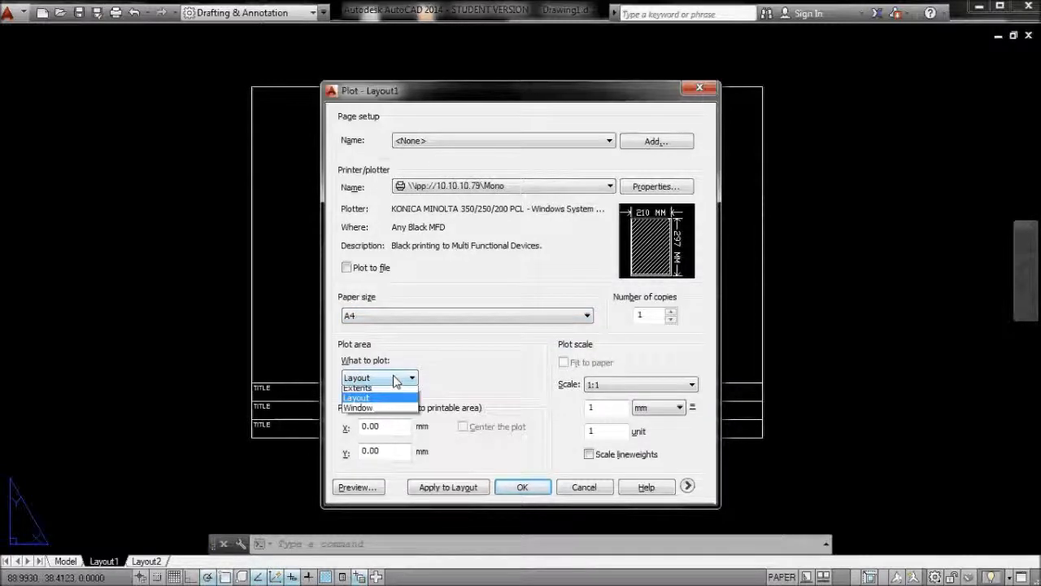
pyautogui.click(401, 423)
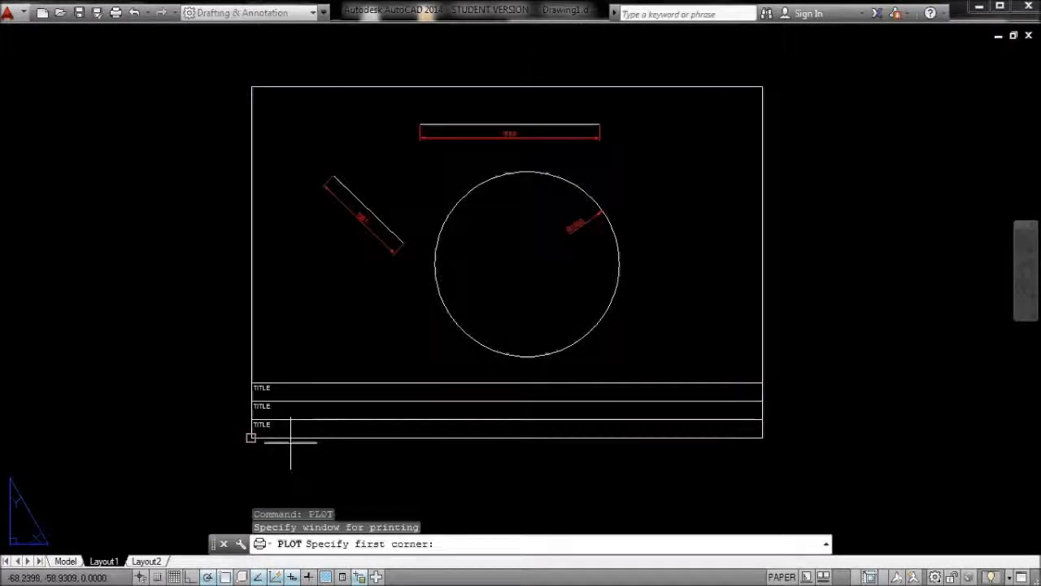
pyautogui.click(251, 436)
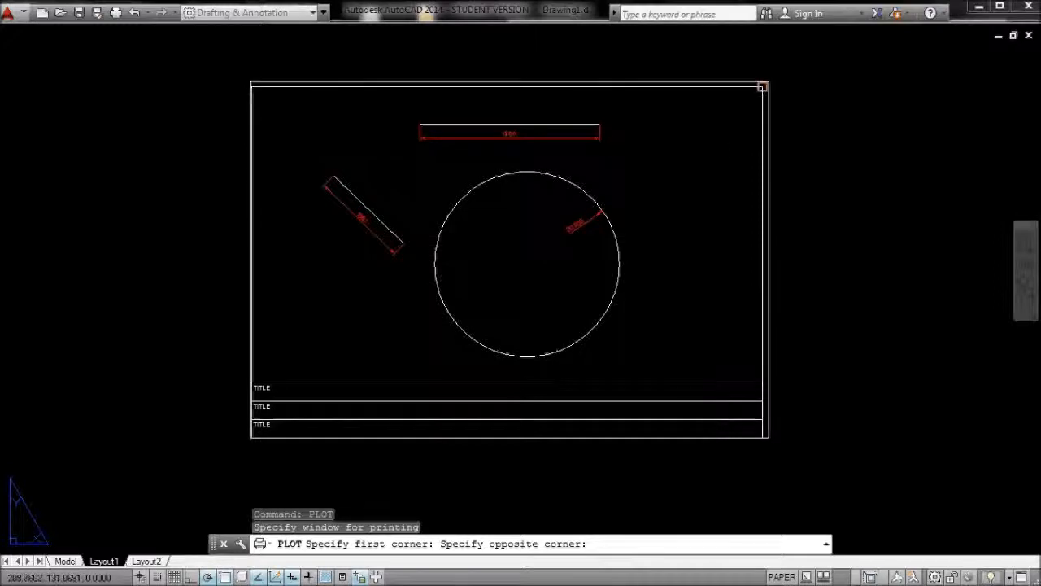
pyautogui.click(762, 87)
pyautogui.click(462, 427)
# Preview the Layout1 plot at 1:1 on A4, exit the preview and cancel plotting
pyautogui.moveTo(656, 239)
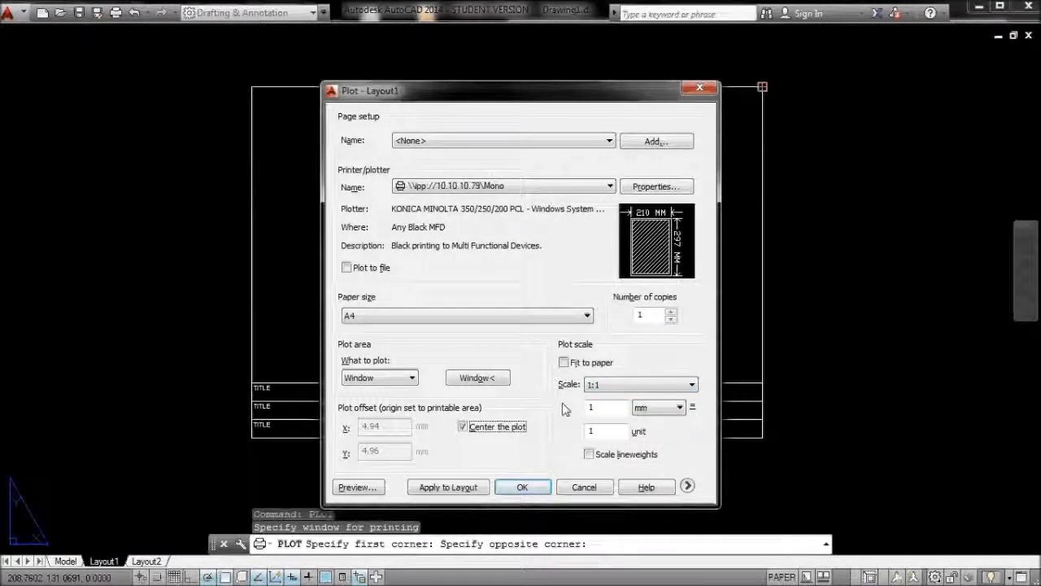
pyautogui.click(359, 487)
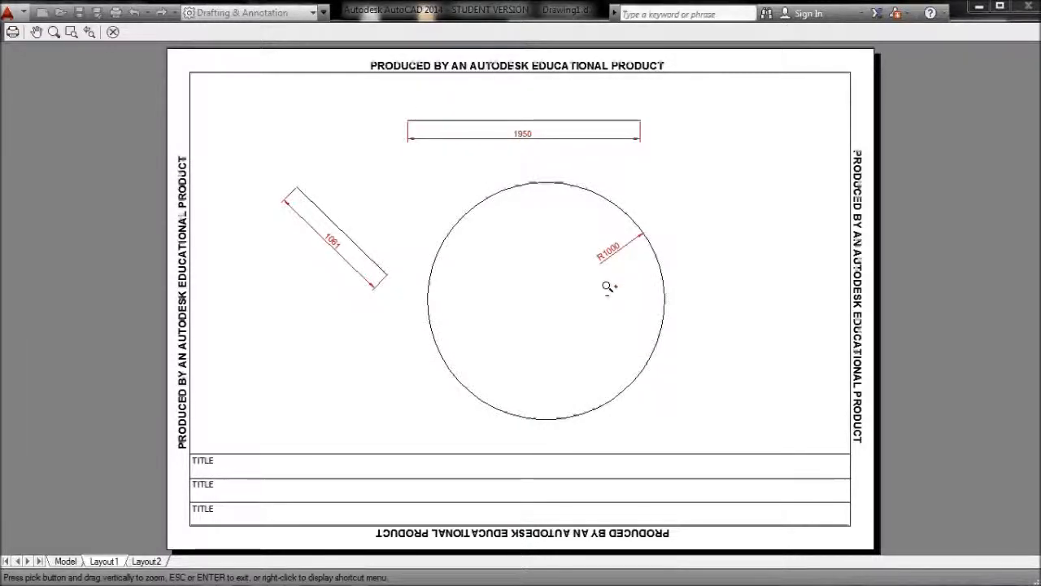
pyautogui.rightClick(543, 255)
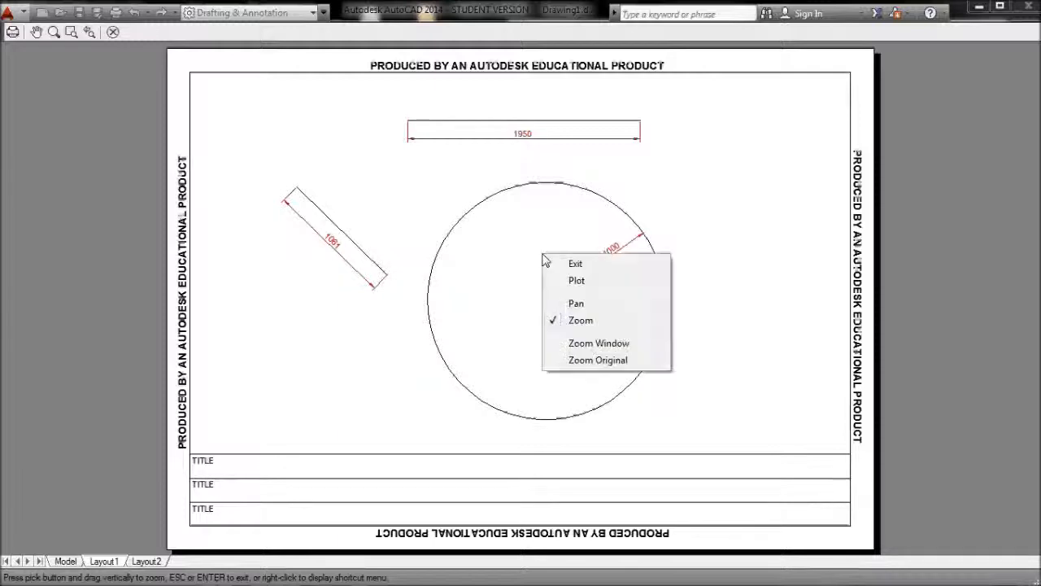
pyautogui.click(579, 264)
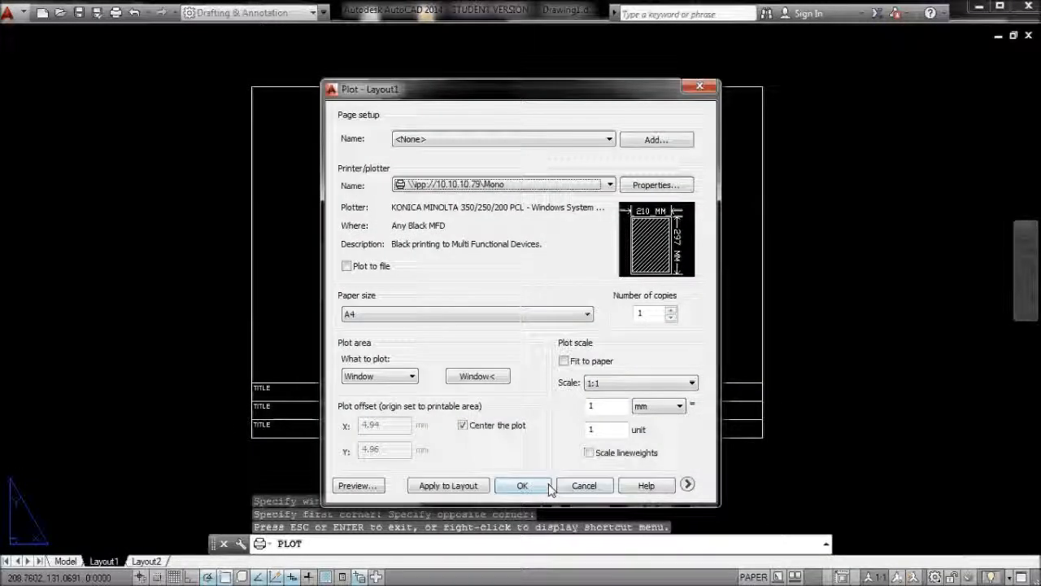
pyautogui.click(582, 486)
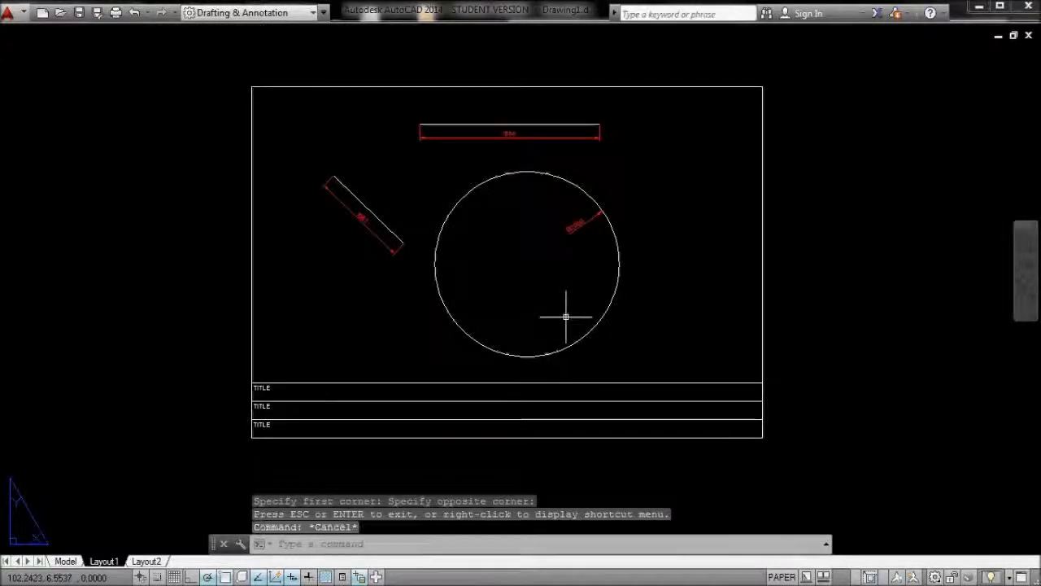
pyautogui.scroll(4, 485, 115)
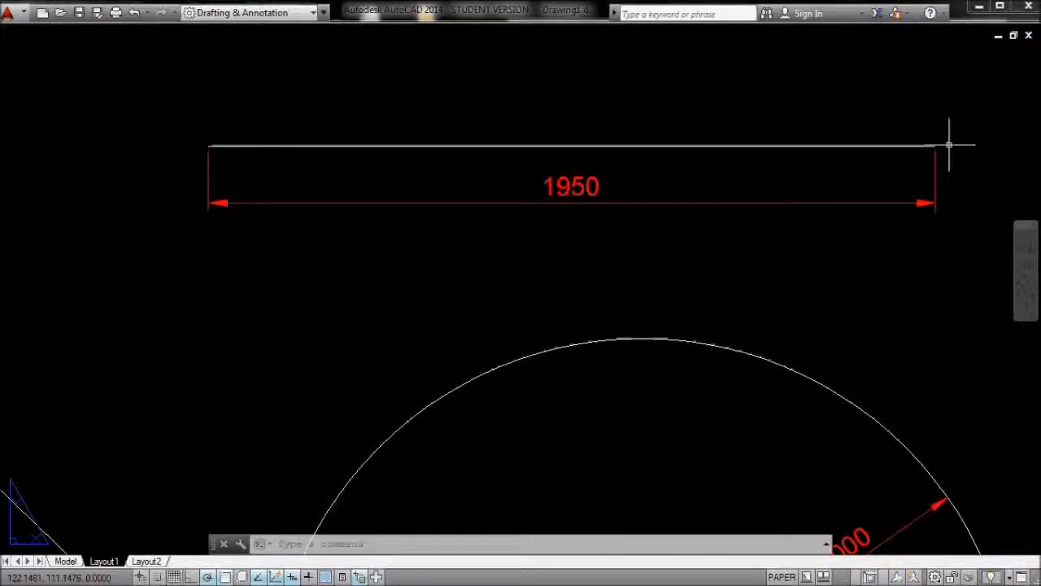
pyautogui.press('Escape')
pyautogui.press('Escape')
pyautogui.moveTo(765, 206); pyautogui.dragTo(765, 206, button='middle')
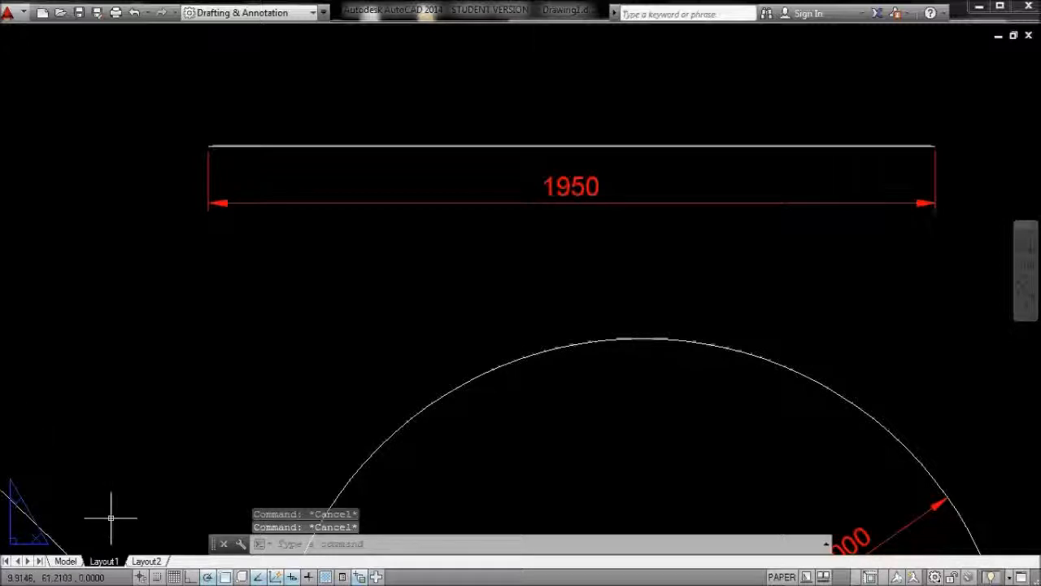
pyautogui.scroll(-10, 273, 373)
pyautogui.scroll(5, 372, 196)
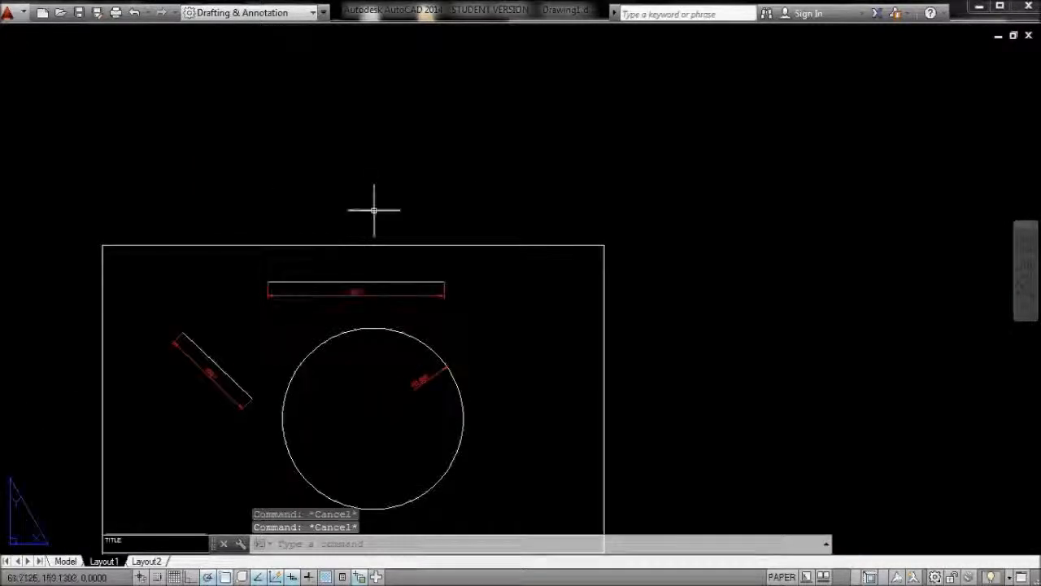